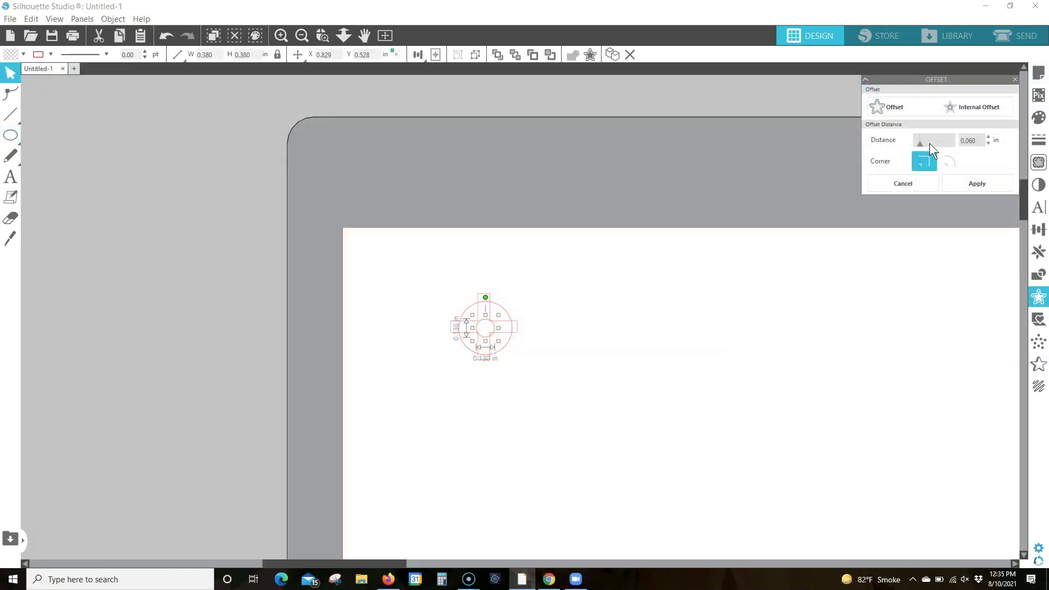
Apply the 0.060 in internal offset to the circle
left_click(977, 178)
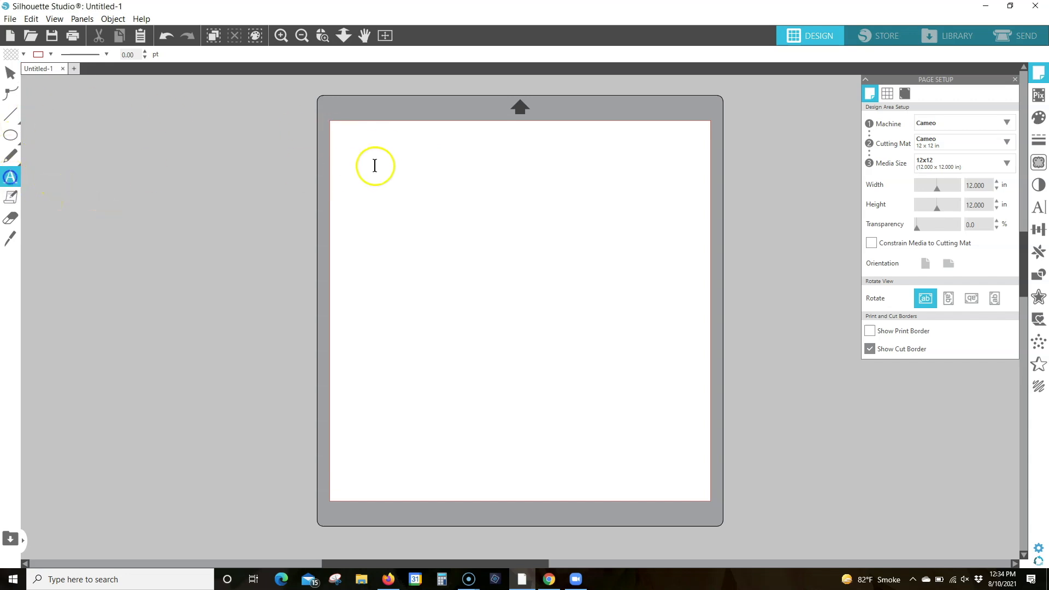
Add a plus sign as 72 pt Arial text near the page's upper-left corner
left_click(354, 157)
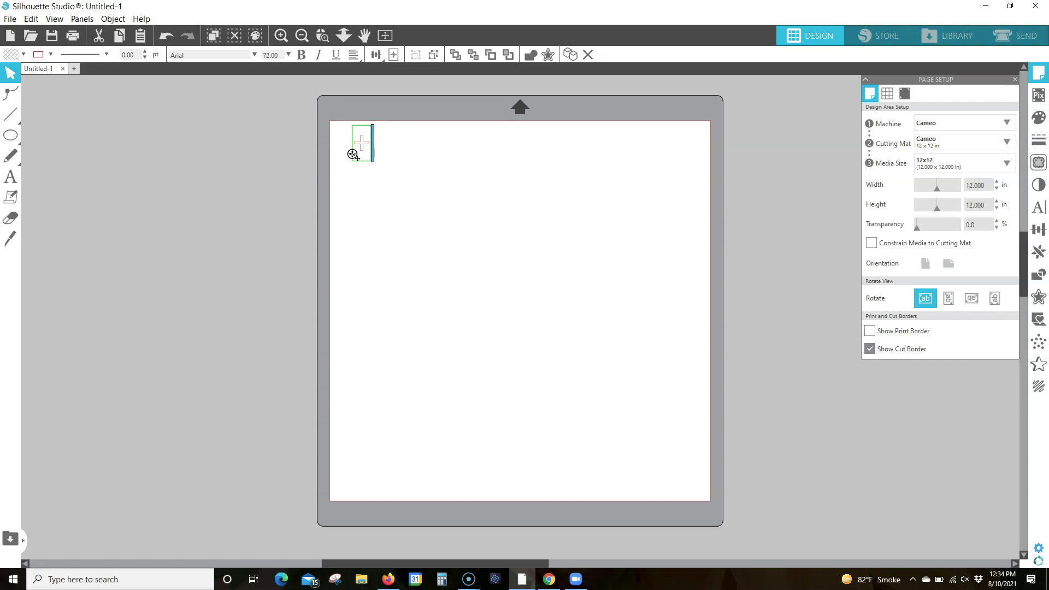
left_click(322, 35)
left_click_drag(396, 168, 436, 195)
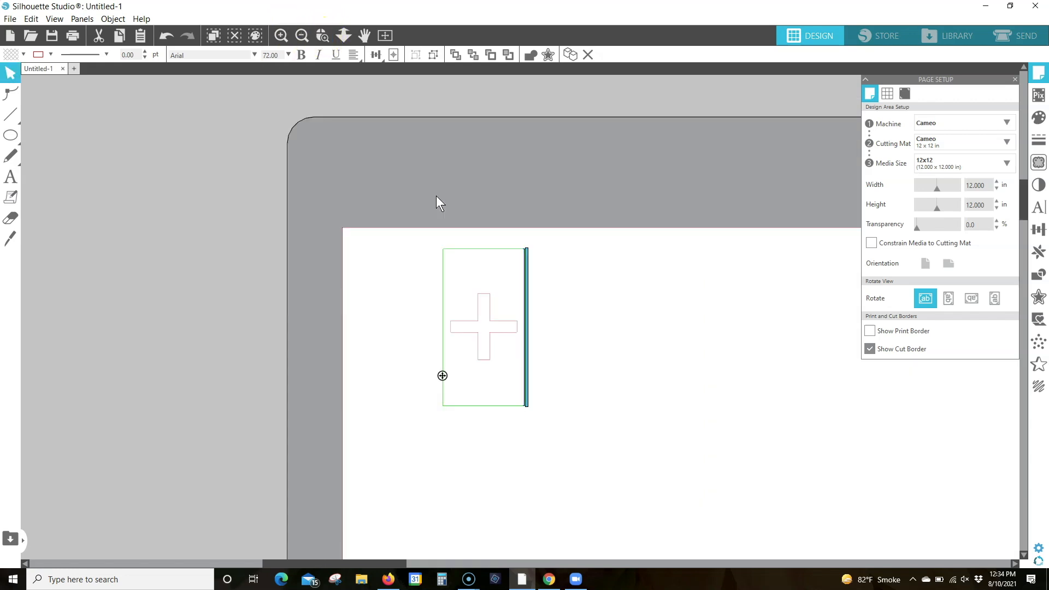
left_click(550, 344)
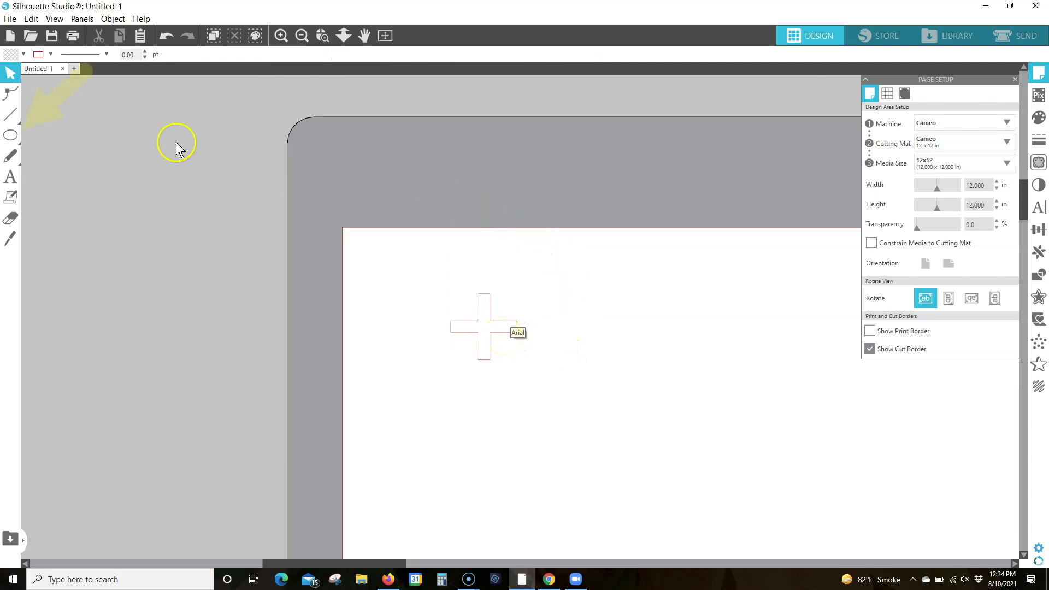
Draw a circle about 0.33 in across over the center of the plus sign
mouse_move(10, 137)
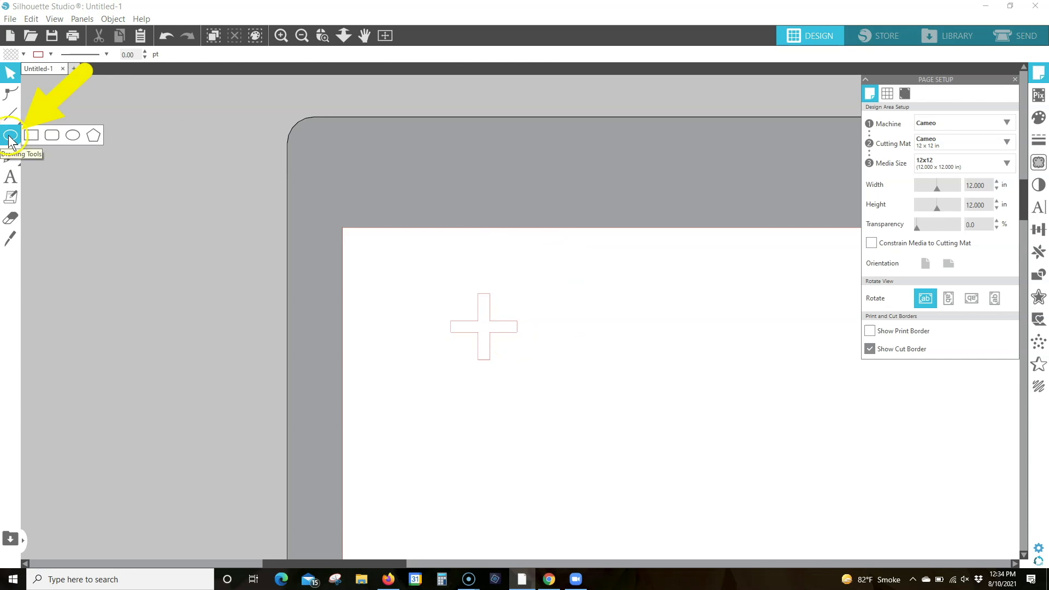
left_click(73, 137)
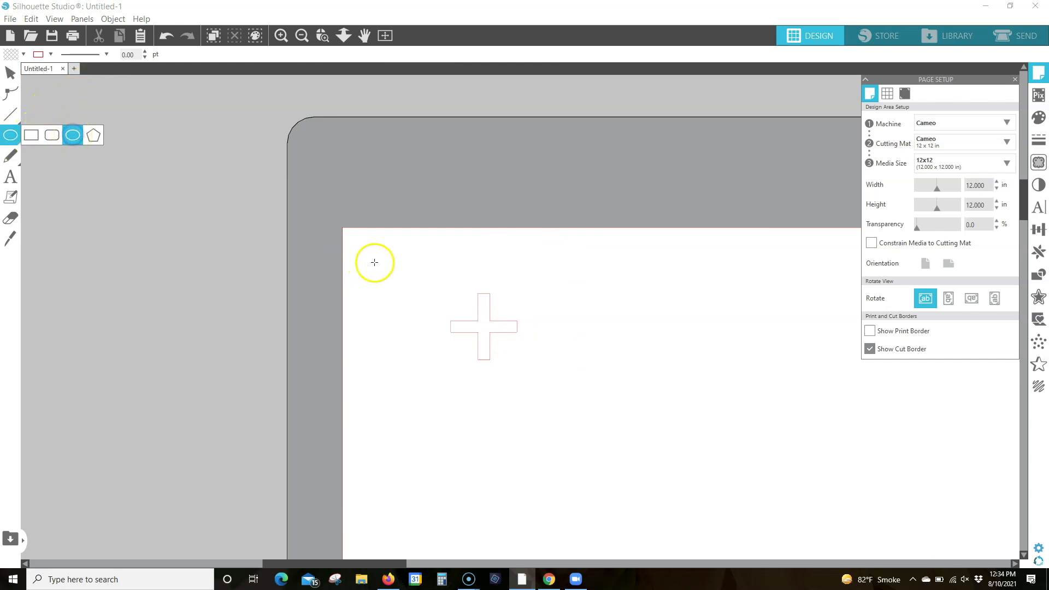
left_click_drag(462, 304, 512, 350)
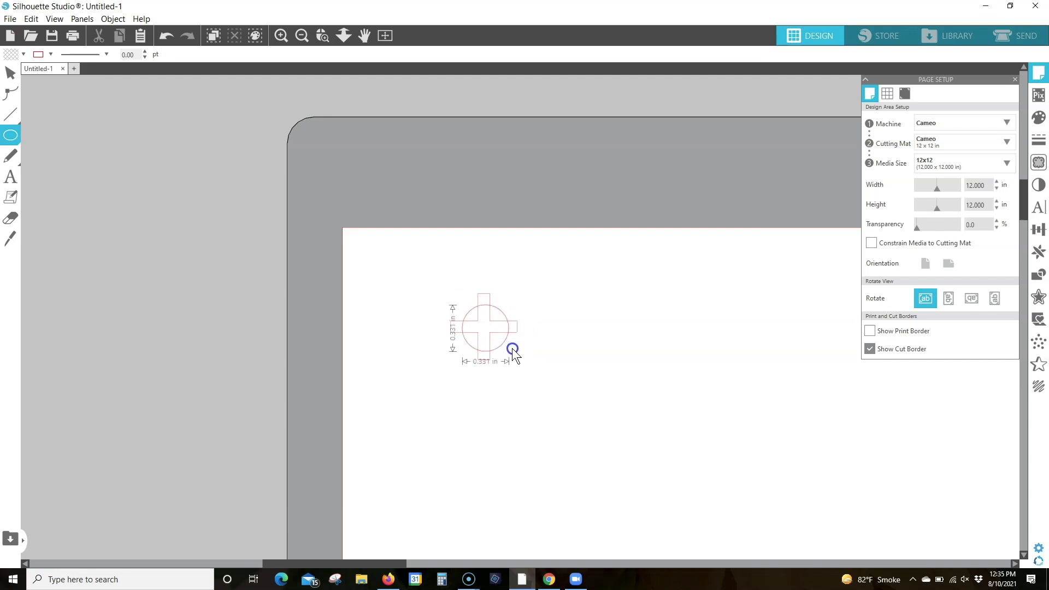
left_click_drag(512, 349, 512, 349)
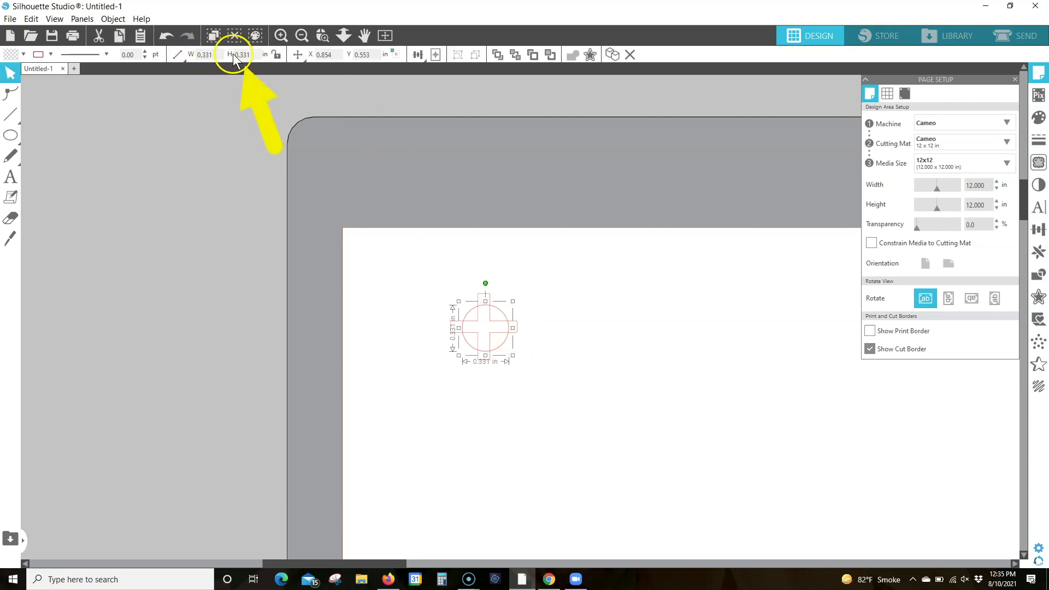
Lock the circle's aspect ratio and set its size to 0.380 in
left_click(277, 55)
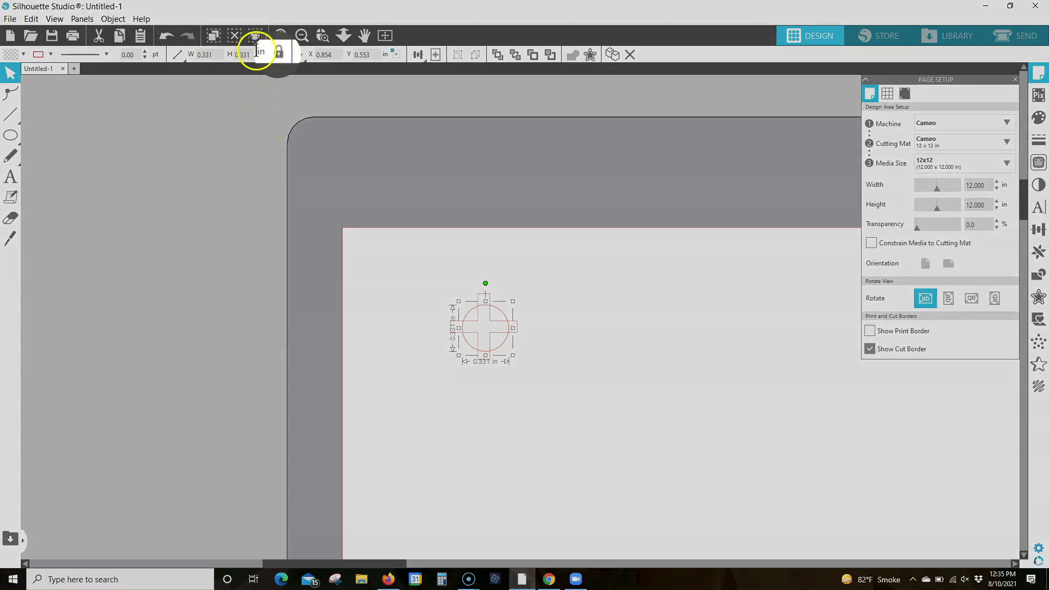
left_click_drag(251, 53, 202, 56)
type("0.38")
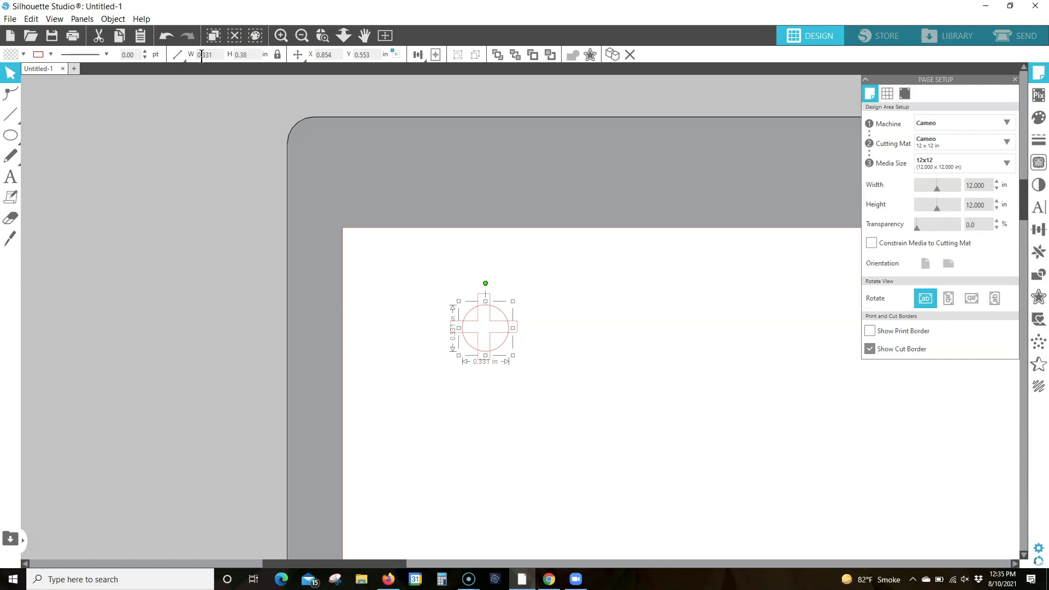
type("0")
key("Return")
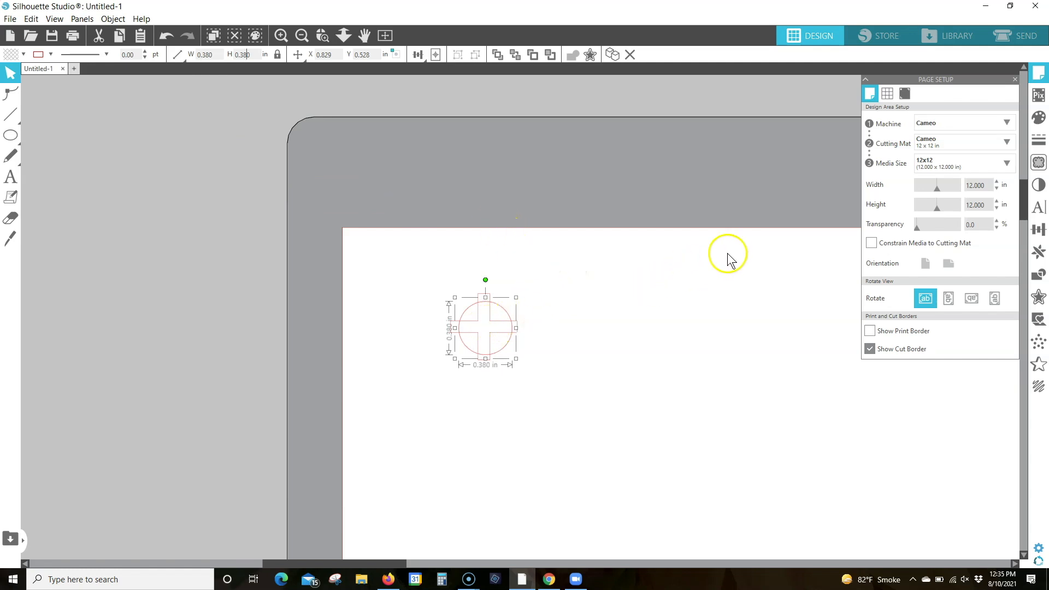
Create an internal offset of the circle at a distance of 0.060 in
left_click(1037, 304)
left_click(983, 115)
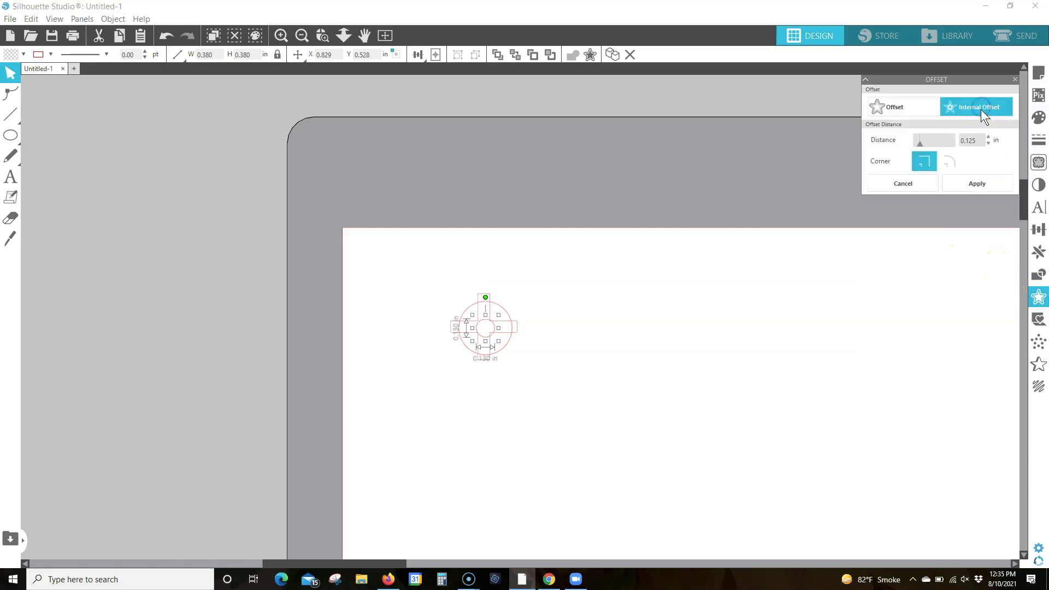
left_click(974, 140)
left_click_drag(973, 139, 930, 143)
type("0.060")
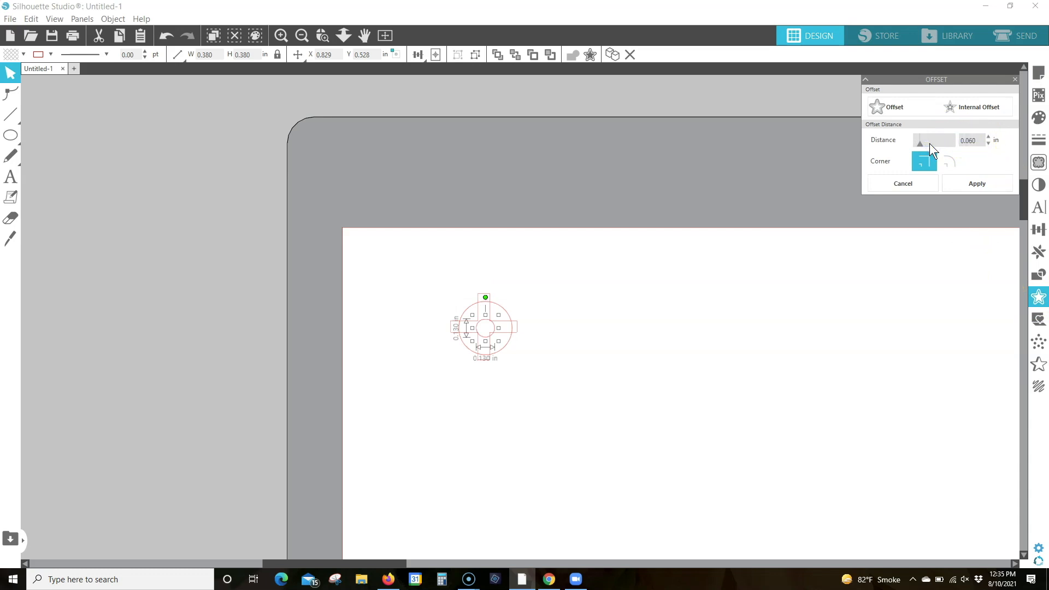
left_click(978, 183)
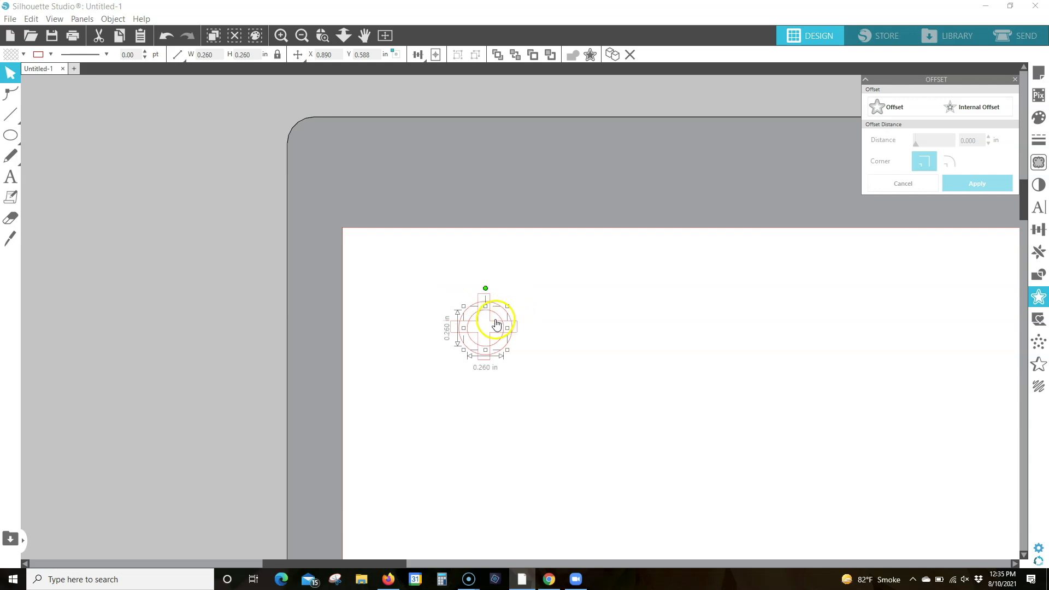
Combine the outer circle and its inner offset into a ring by making a compound path
left_click(509, 316)
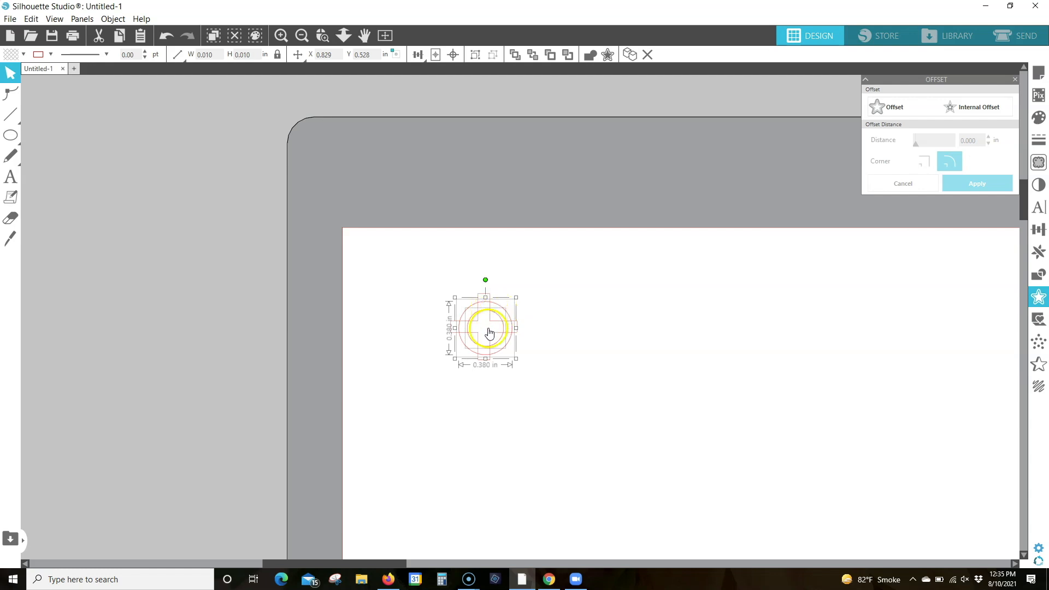
right_click(491, 317)
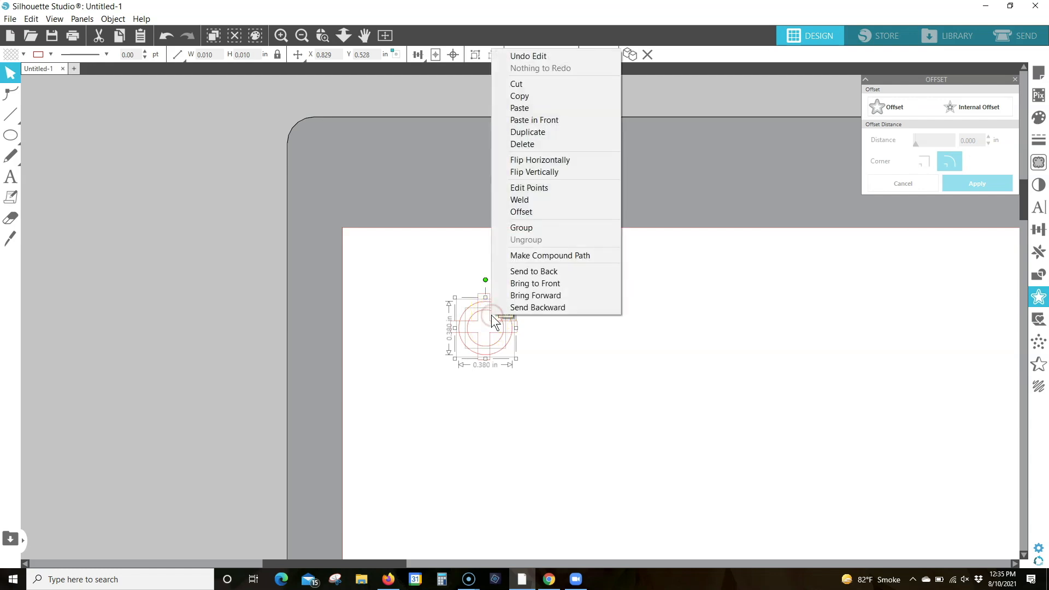
left_click(555, 254)
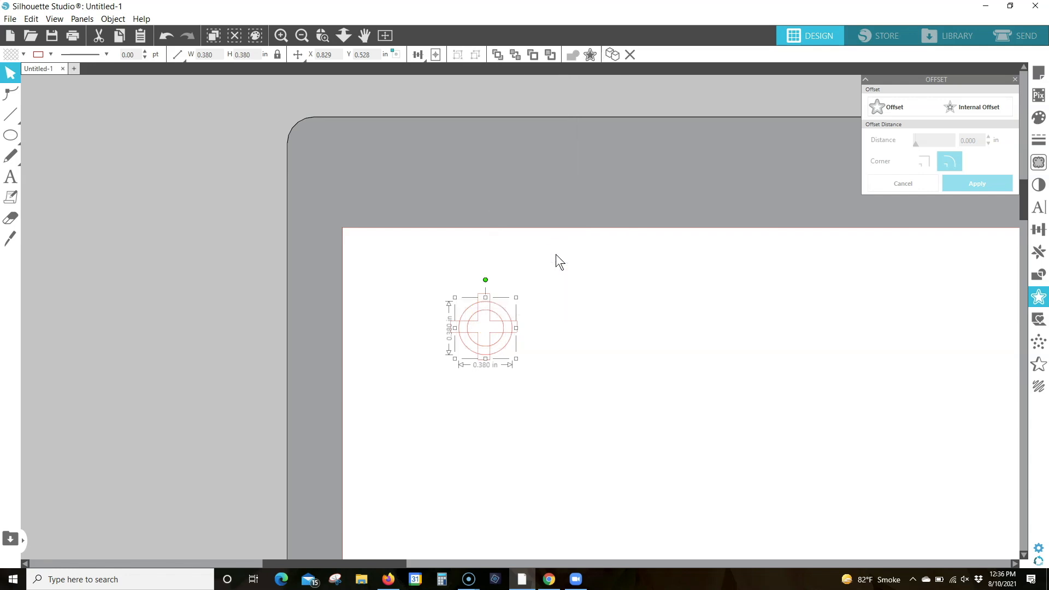
Center the ring and the plus sign on each other and weld them into one crosshair shape
left_click_drag(425, 268, 536, 375)
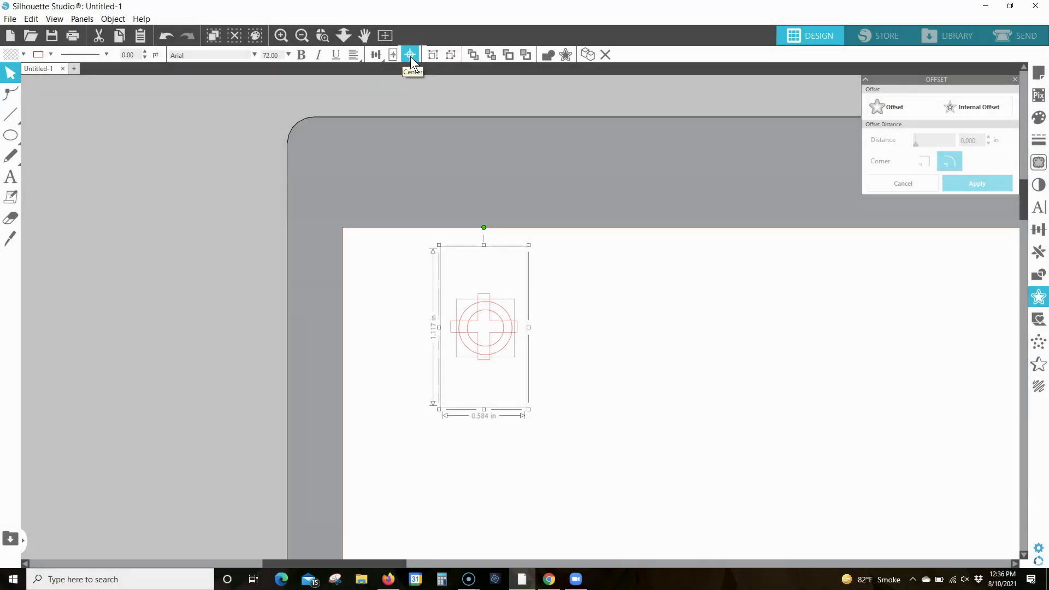
left_click(411, 56)
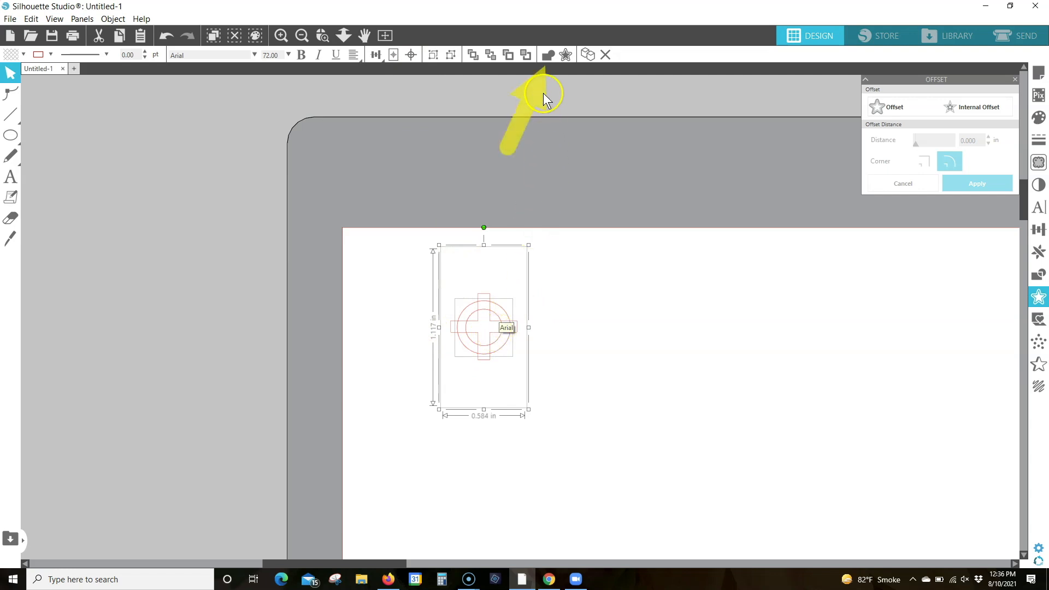
left_click(548, 56)
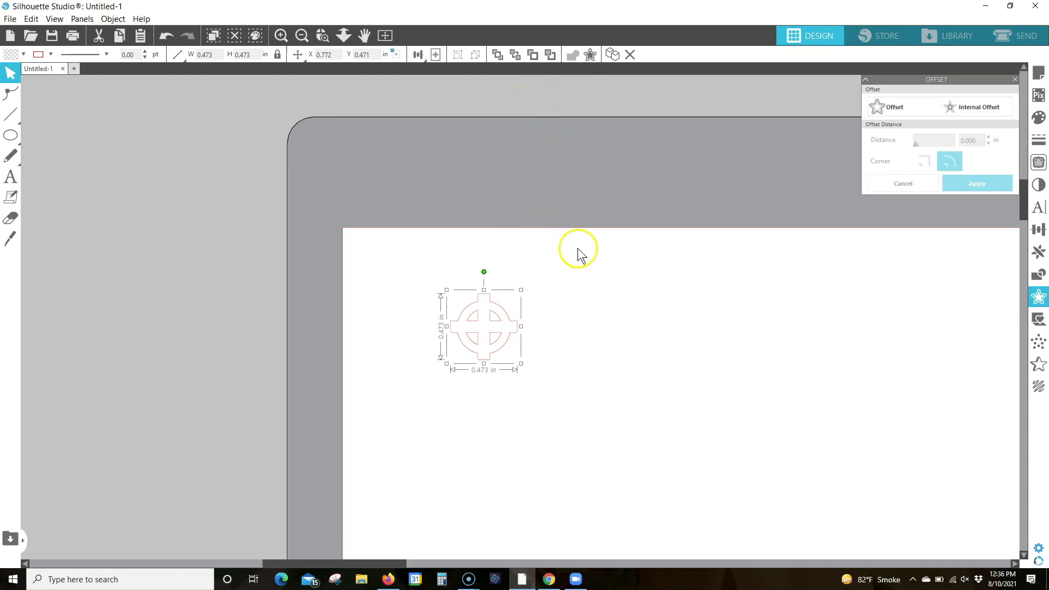
Move the welded crosshair to the page's upper-left corner, just inside the cut border
left_click(489, 326)
left_click(473, 317)
left_click_drag(464, 317, 378, 267)
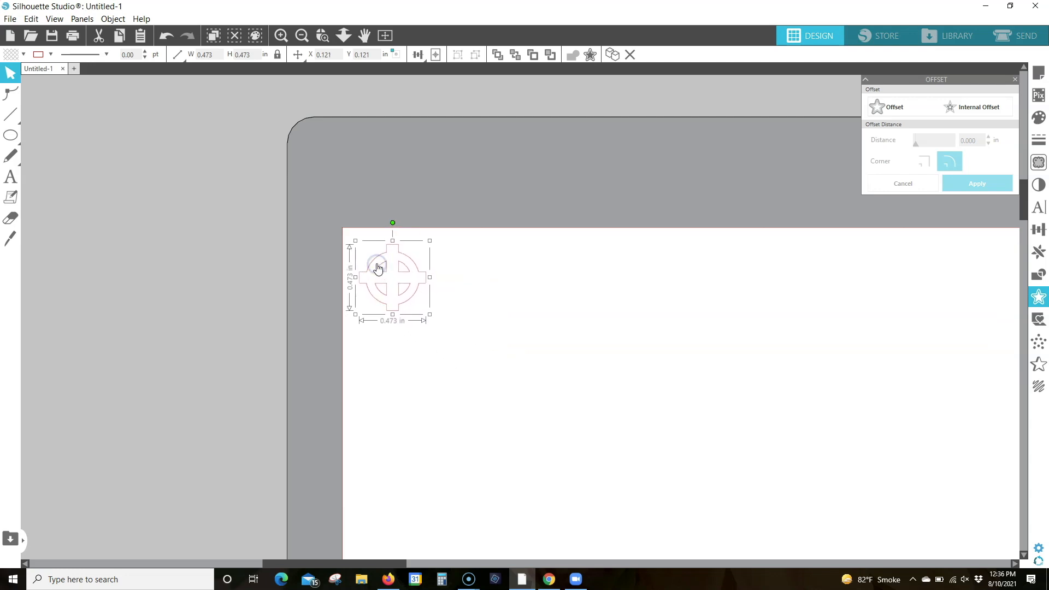
left_click(386, 36)
left_click(373, 142)
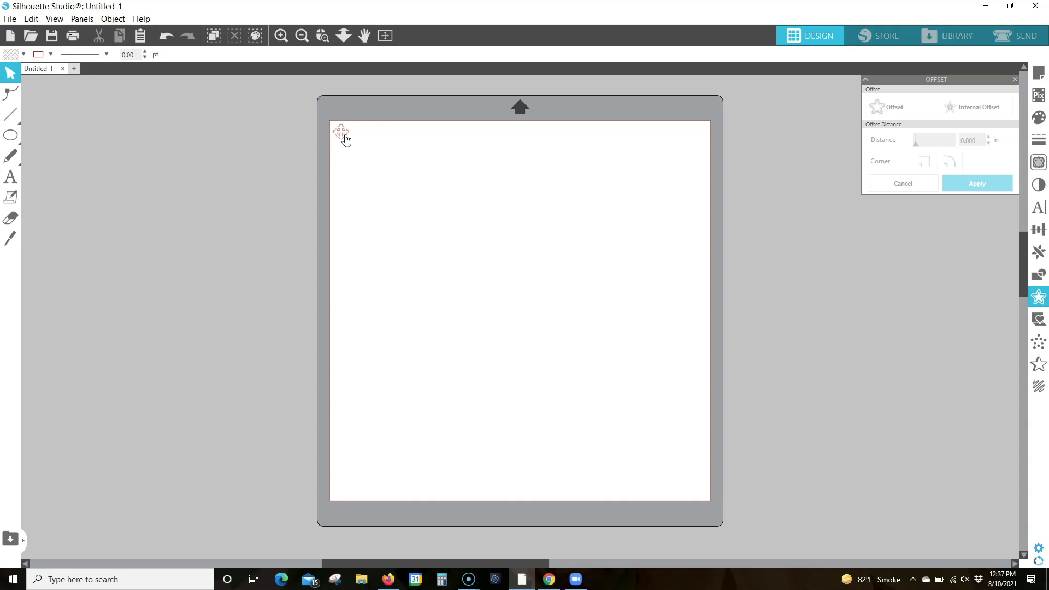
Save only the selected crosshair shape to the library under a new crosshair file name
left_click(344, 138)
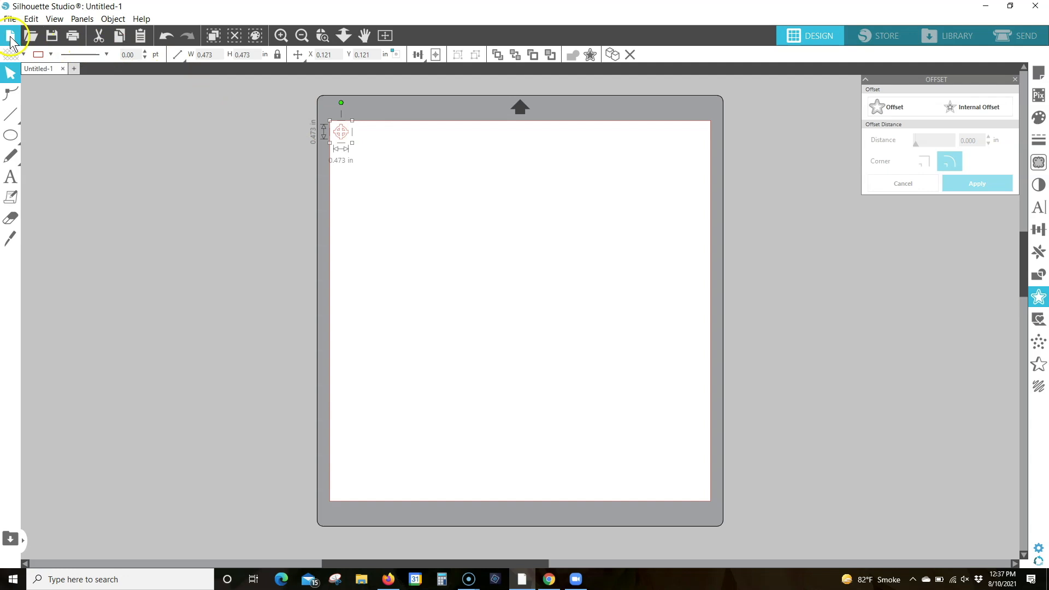
left_click(10, 19)
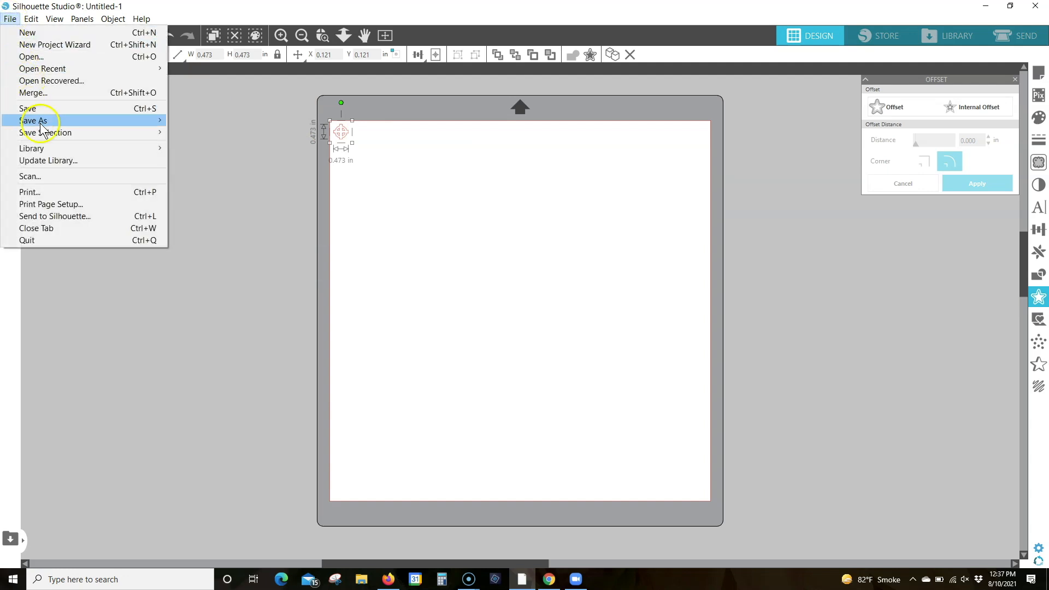
mouse_move(48, 125)
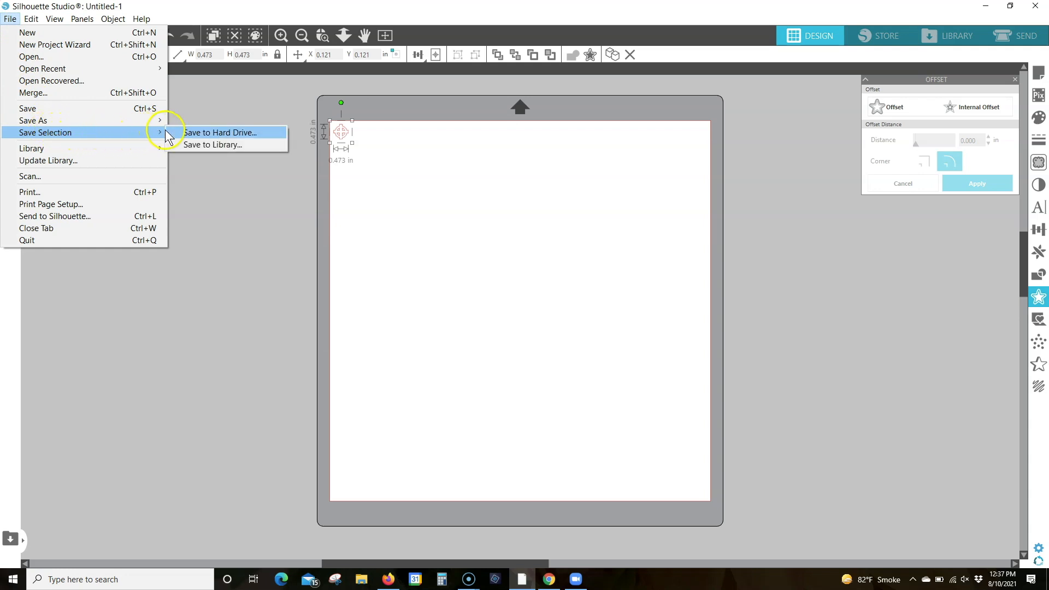
left_click(224, 146)
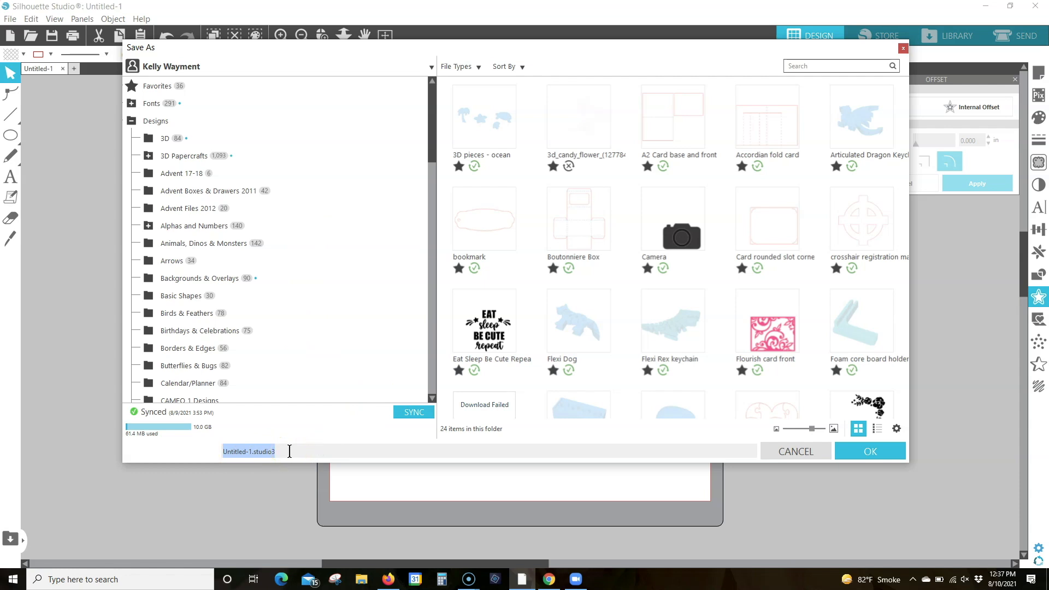
type("Crosshaia")
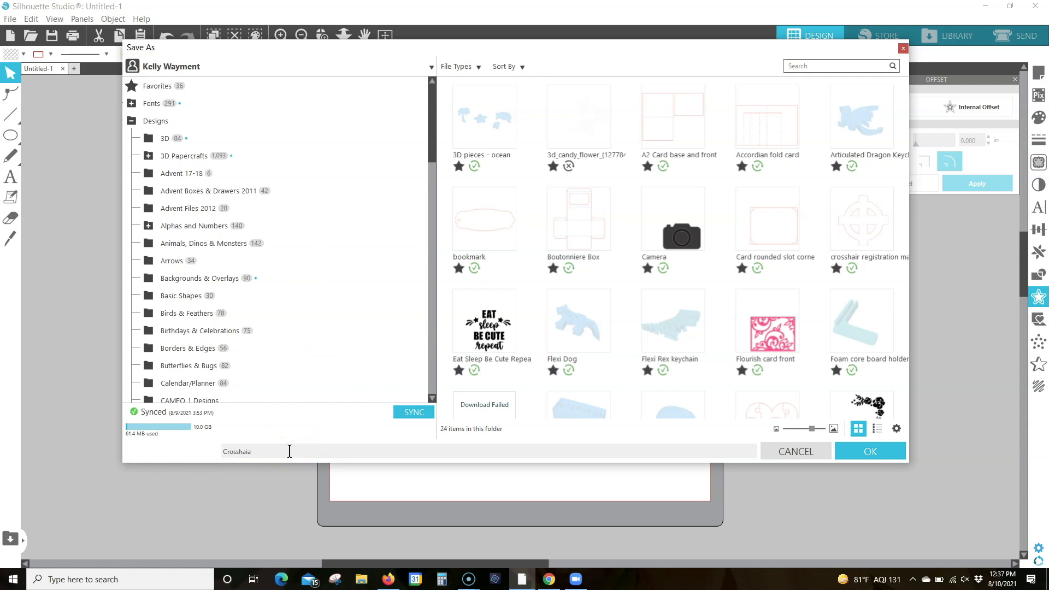
key("BackSpace")
key("BackSpace")
type("s")
left_click(887, 451)
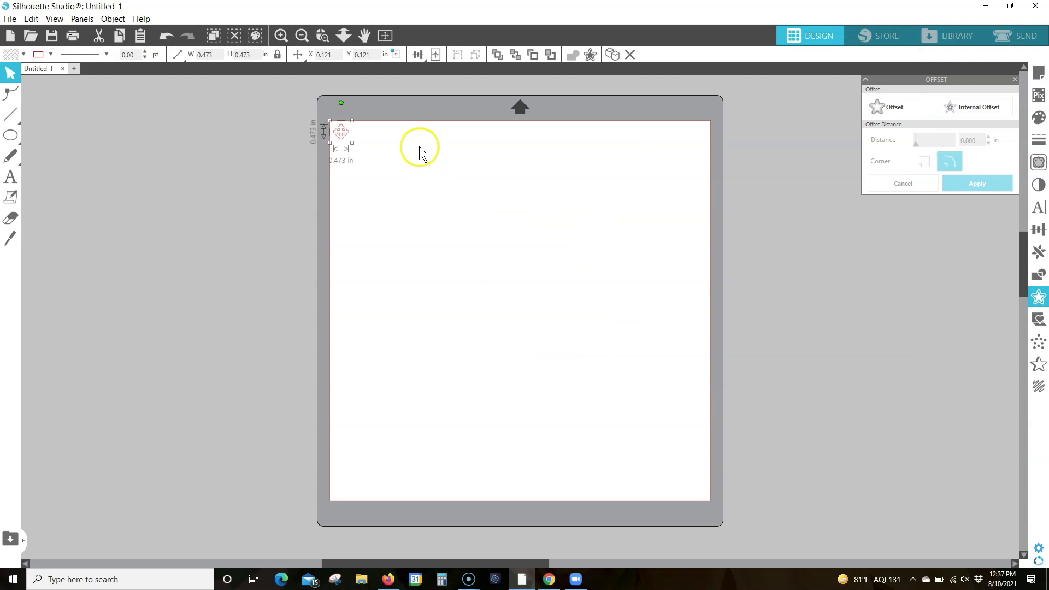
left_click(267, 117)
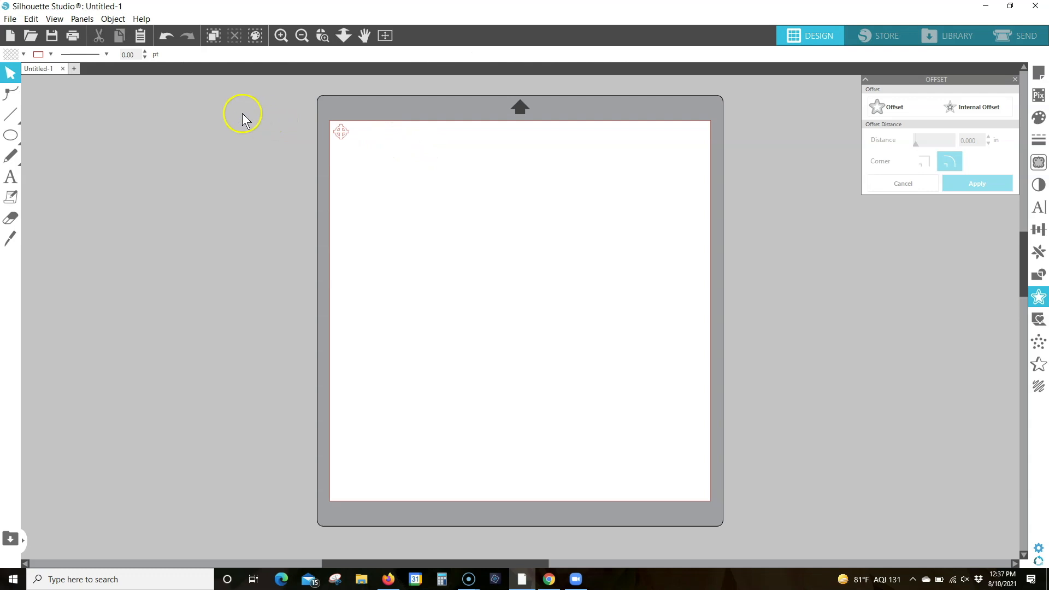
Create a new drawing and set its media size to 12x12
left_click(74, 69)
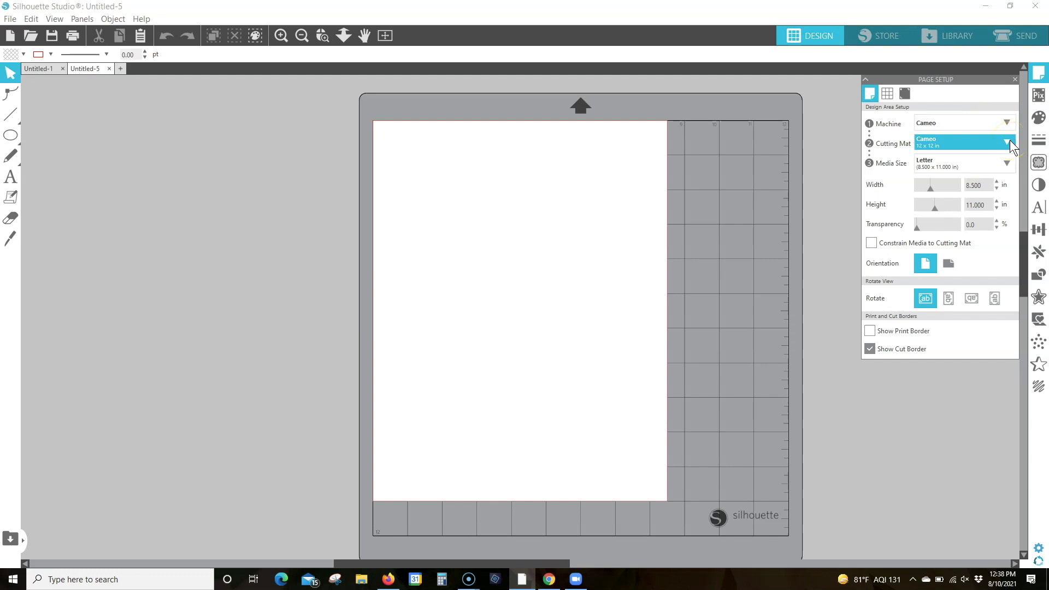
left_click(1006, 165)
left_click(1007, 165)
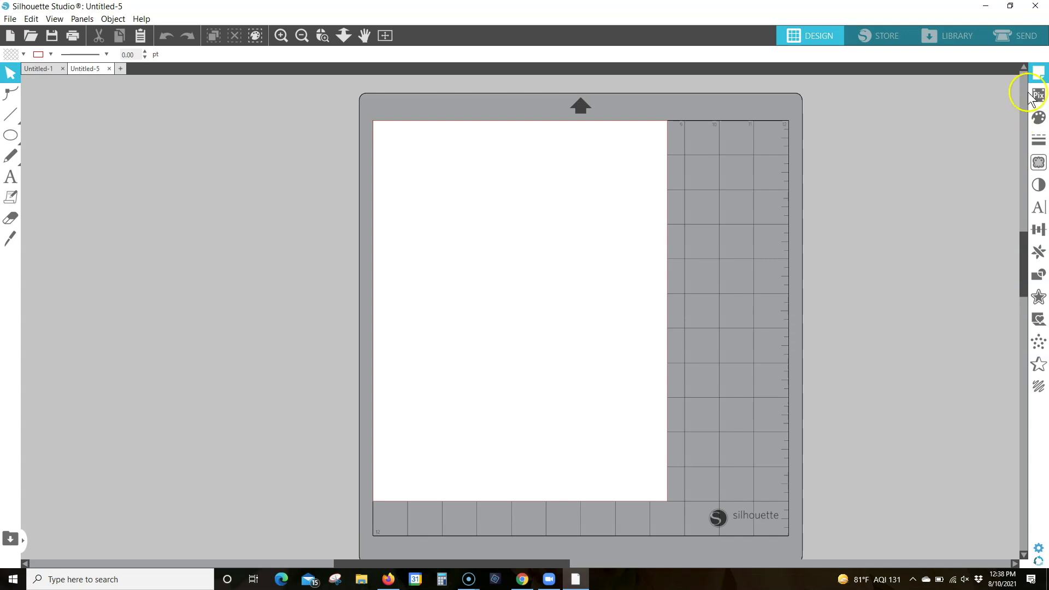
left_click(1038, 74)
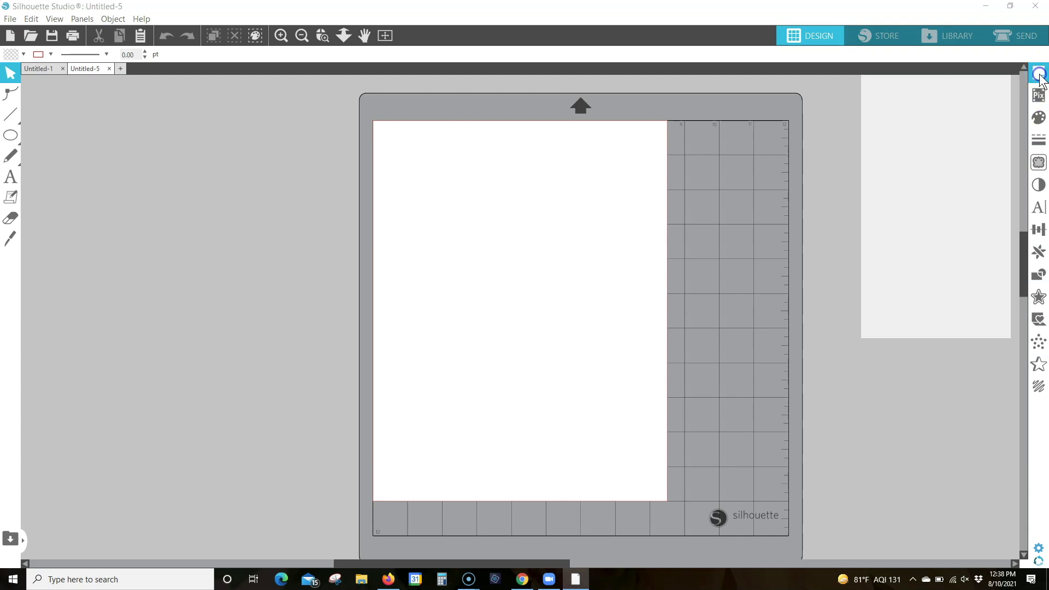
left_click(943, 167)
left_click(1007, 165)
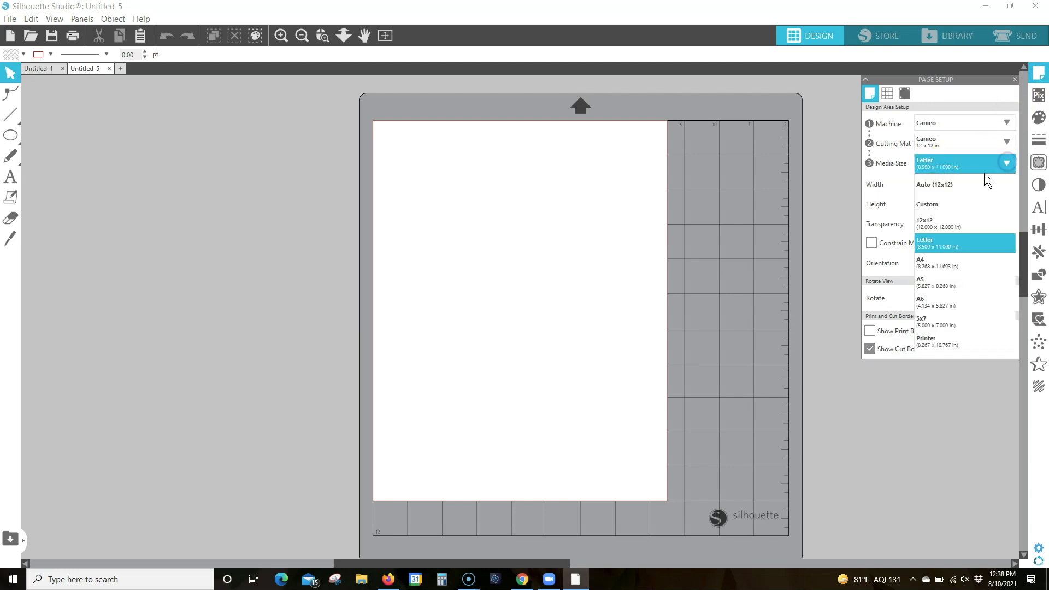
left_click(931, 224)
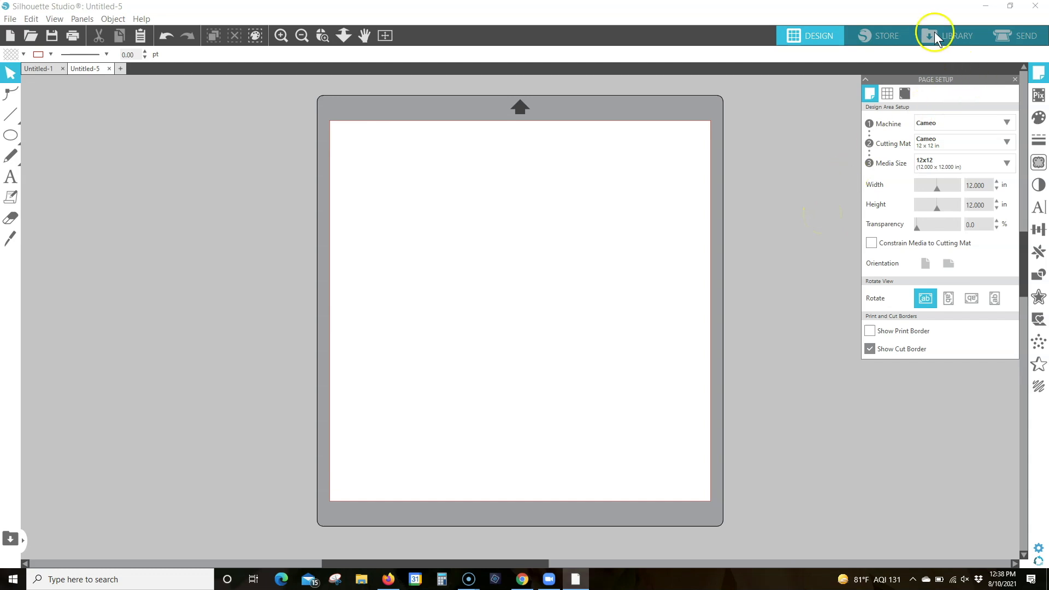
Search the library for 77259 and add the monarch butterfly design to the 12x12 page
left_click(962, 31)
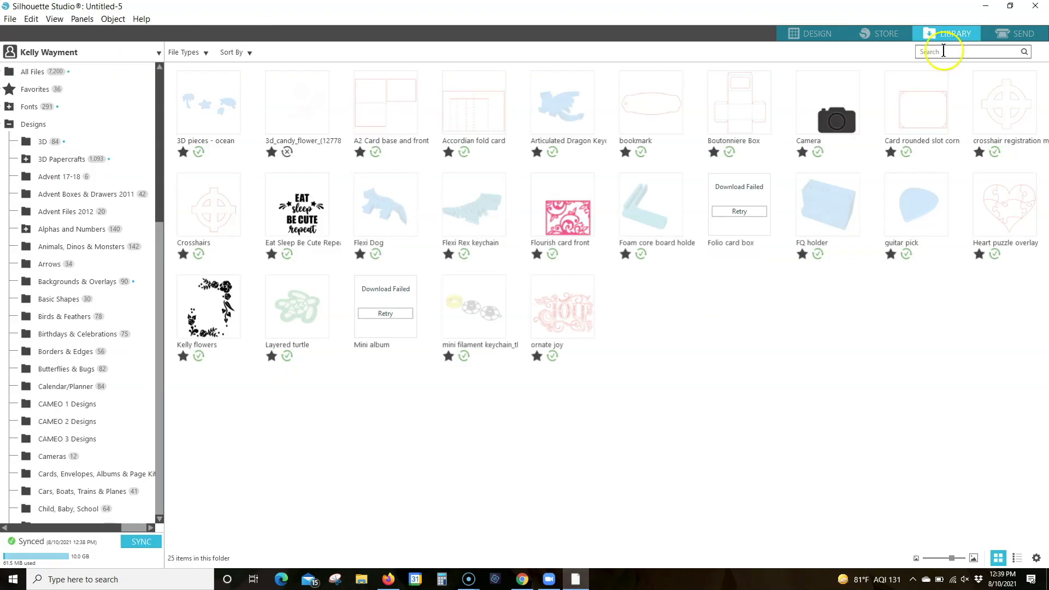
left_click(943, 51)
type("77")
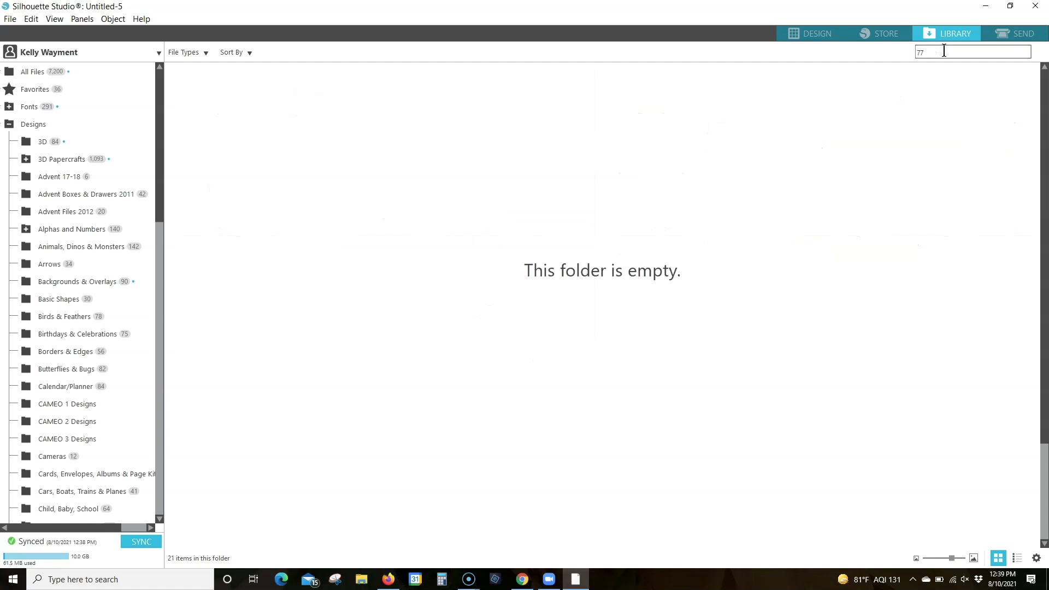
type("259")
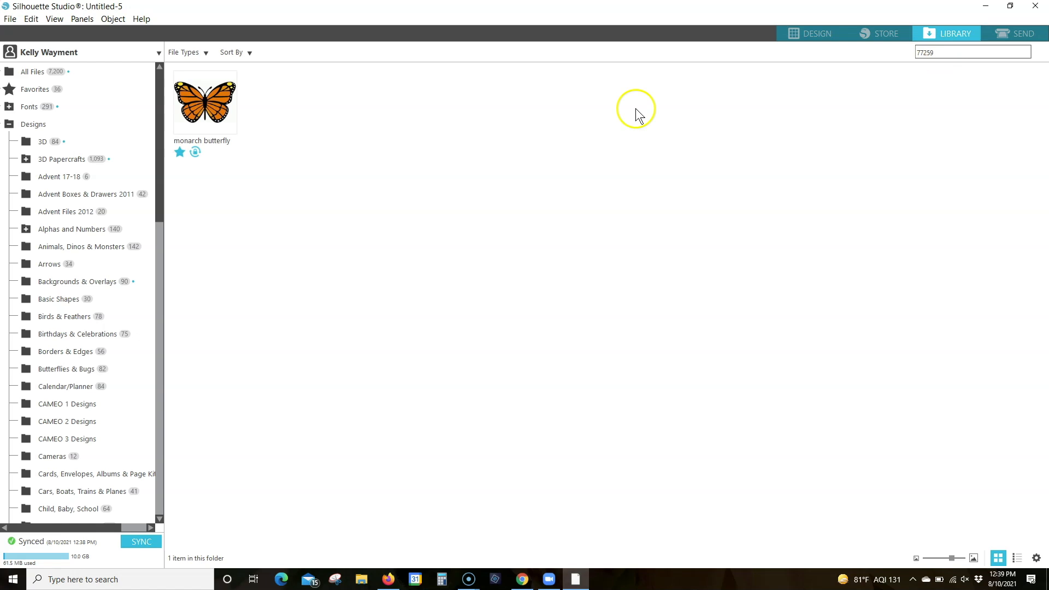
double_click(207, 107)
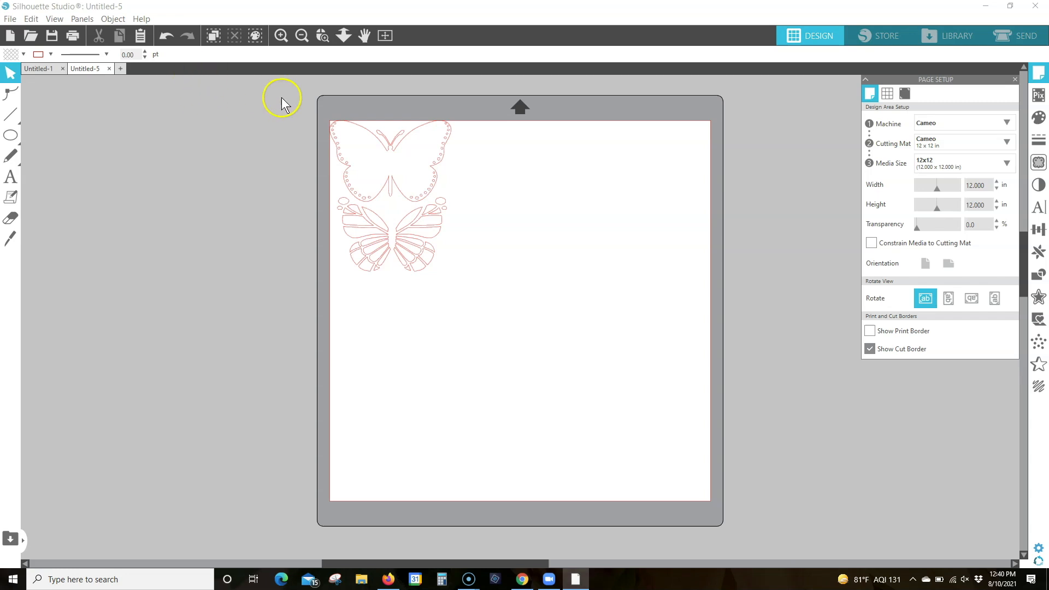
Select the whole butterfly design on the page and ungroup it into its separate pieces
left_click_drag(317, 101, 481, 296)
left_click(447, 214)
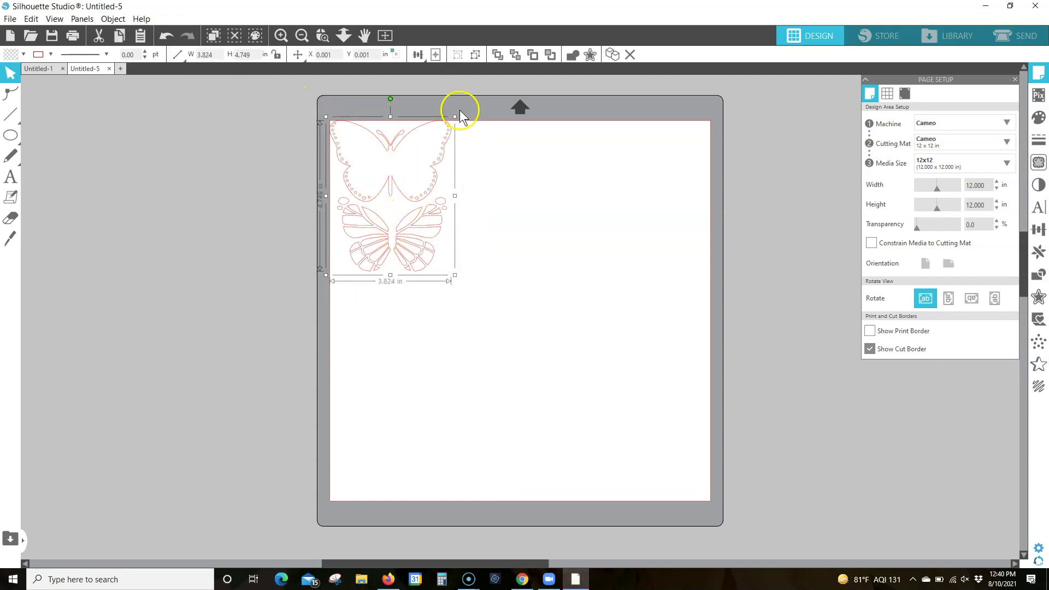
left_click(476, 54)
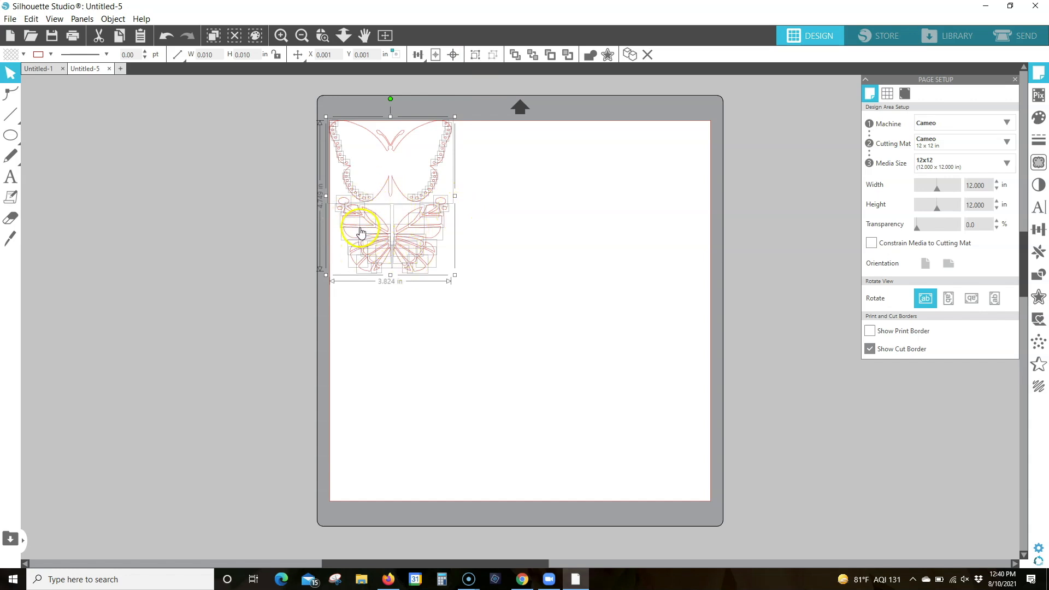
Select only the wing-panel pieces below the butterfly outline and fill them with orange
left_click(322, 38)
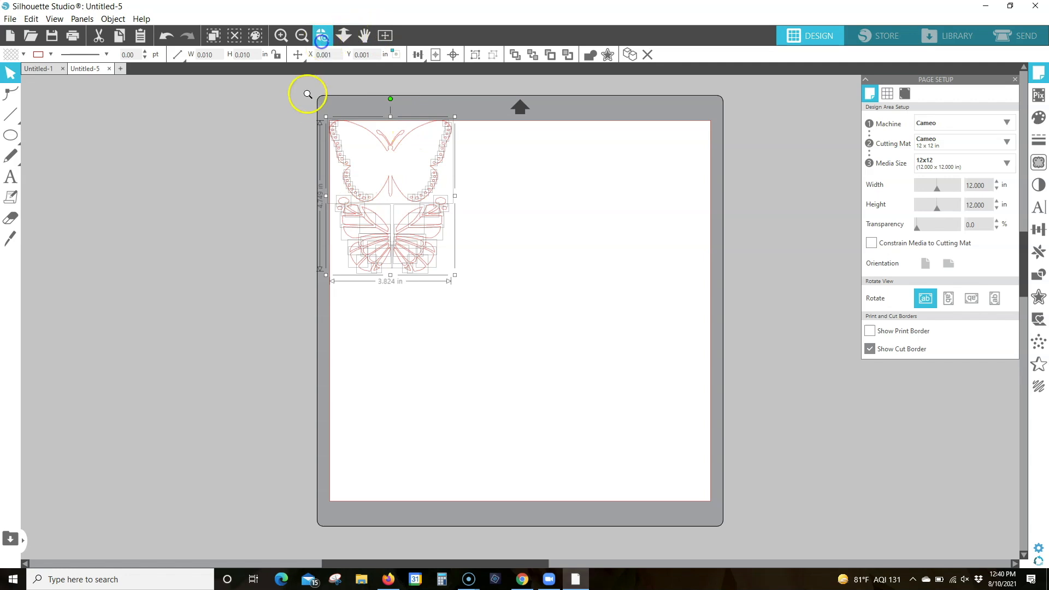
left_click_drag(313, 109, 470, 297)
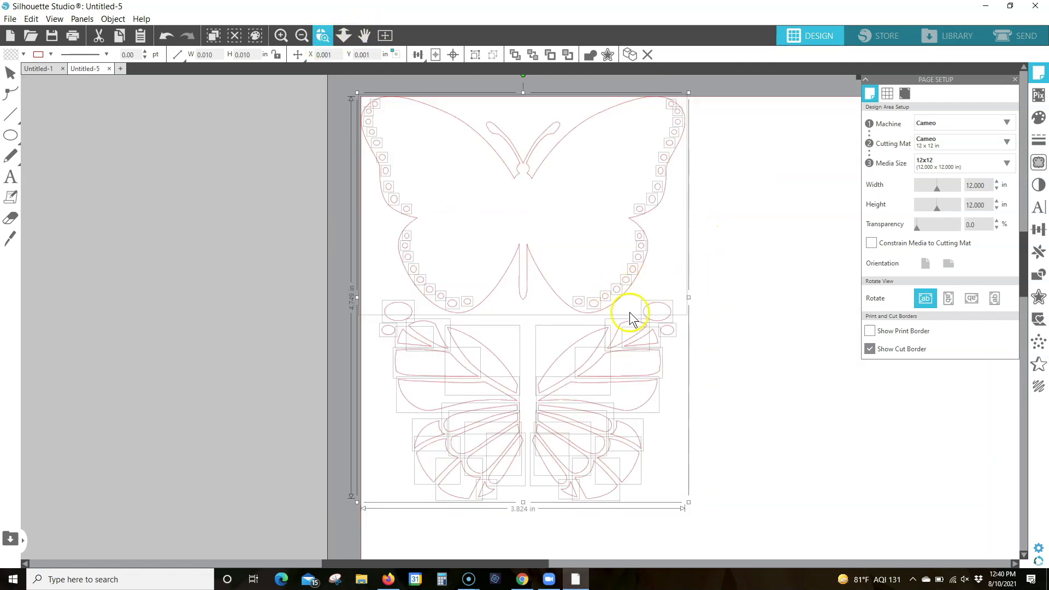
key("Escape")
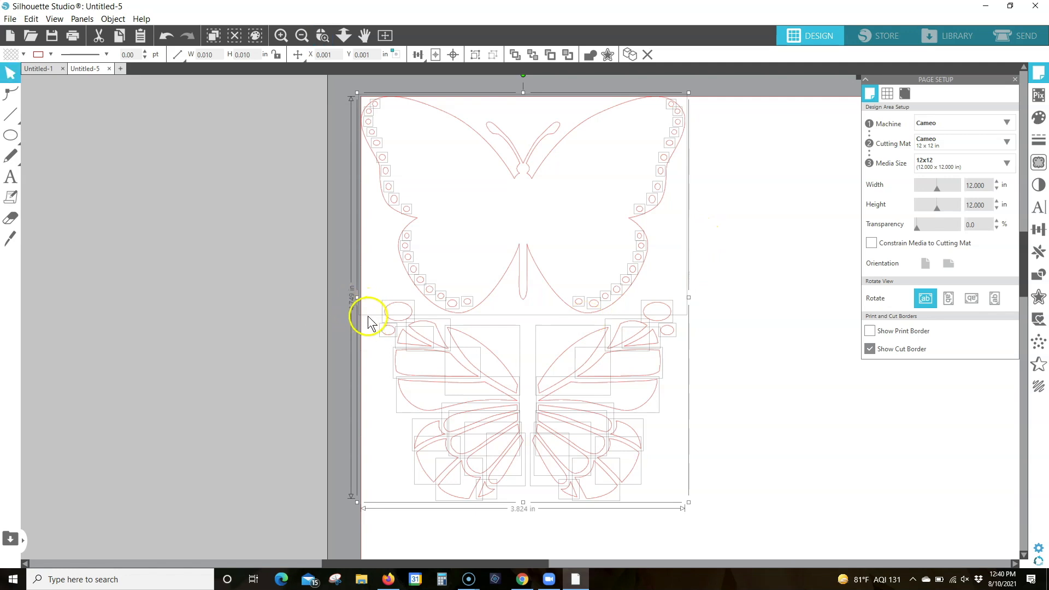
left_click(367, 315)
left_click(398, 334)
left_click_drag(495, 378, 704, 518)
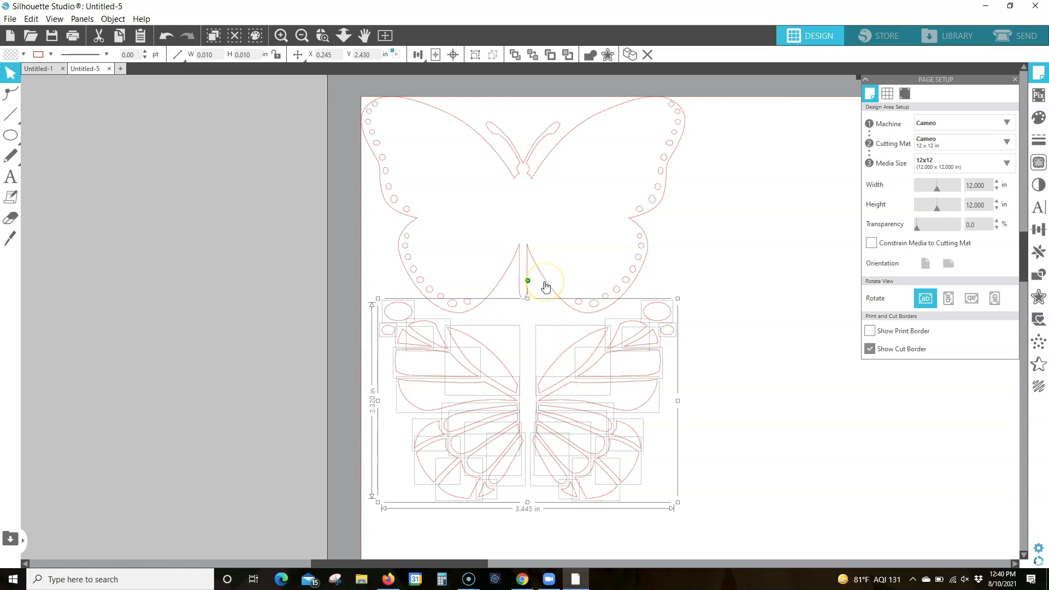
left_click(545, 281, "shift")
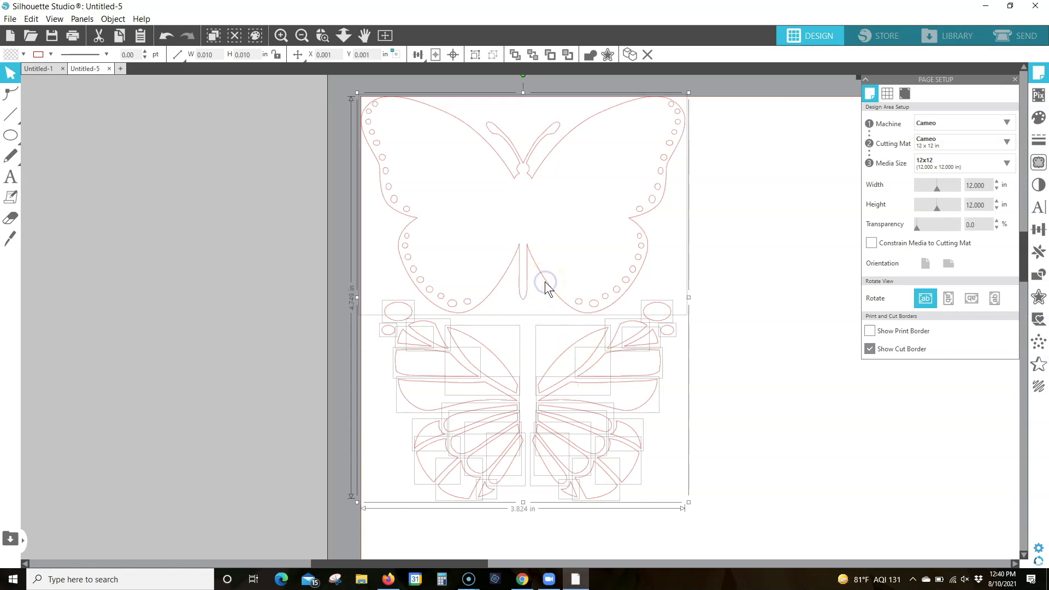
left_click(547, 284, "shift")
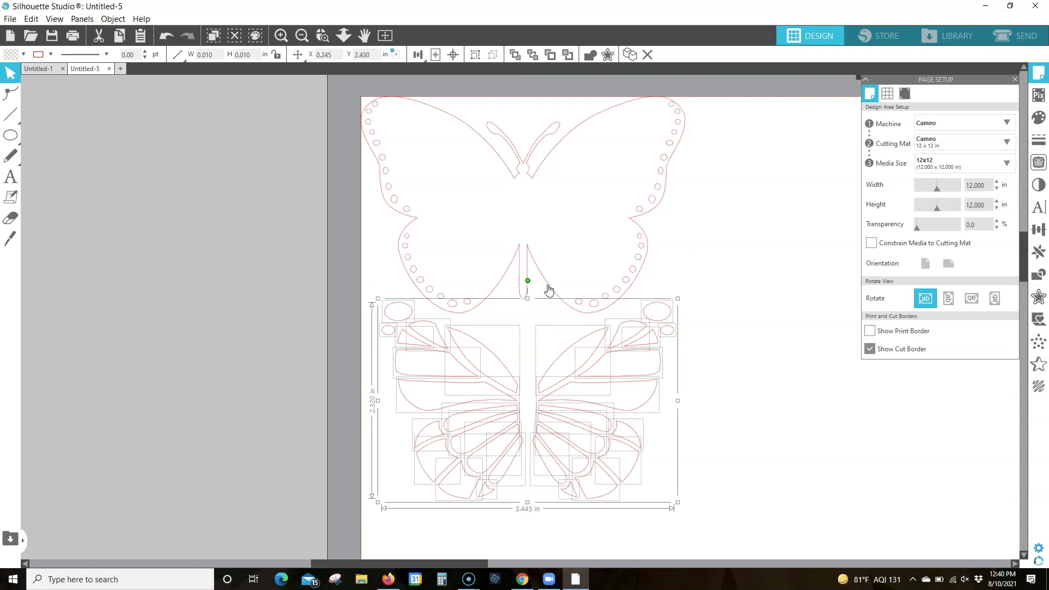
left_click(548, 285, "shift")
left_click(23, 55)
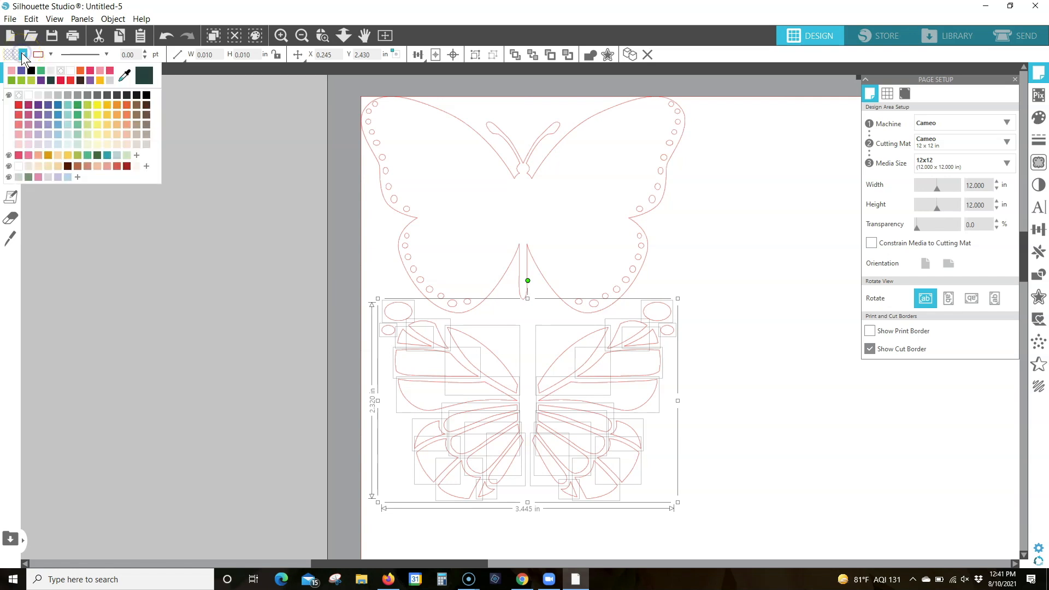
left_click(110, 71)
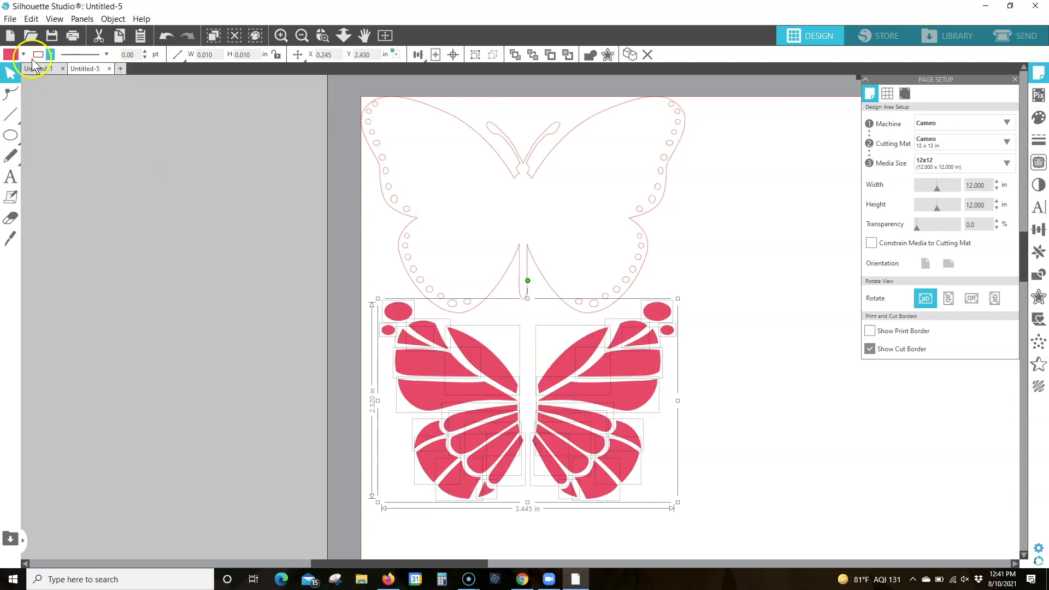
left_click(22, 55)
left_click(110, 99)
left_click(127, 107)
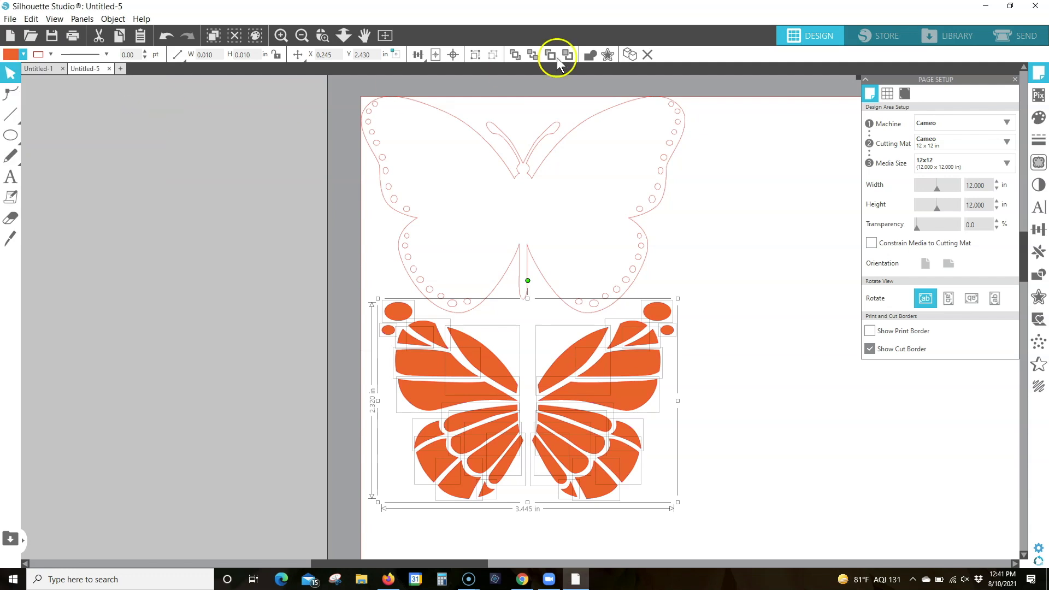
Group the orange wing pieces and move them off the page, to the left of the butterfly outline
left_click(475, 55)
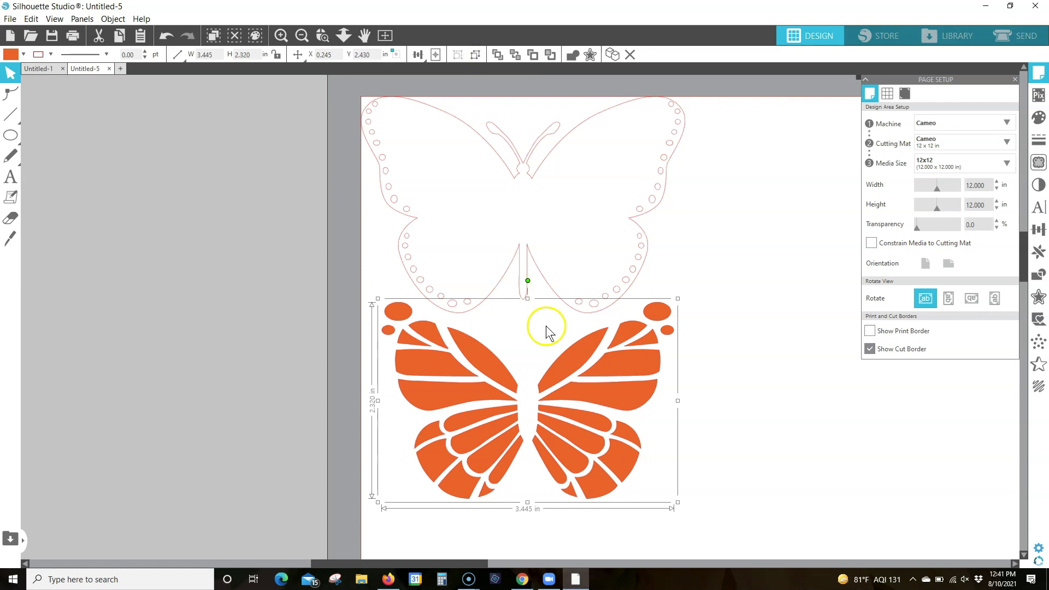
left_click_drag(562, 360, 186, 255)
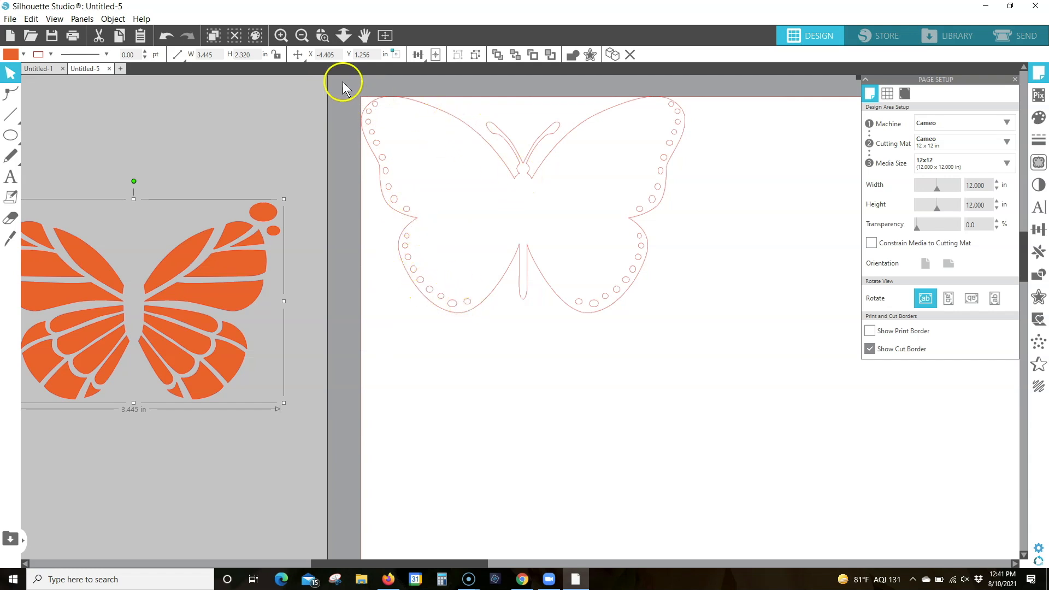
Fill the small dots along the butterfly's wing edges with white and group them, excluding the large outline
left_click_drag(345, 84, 710, 341)
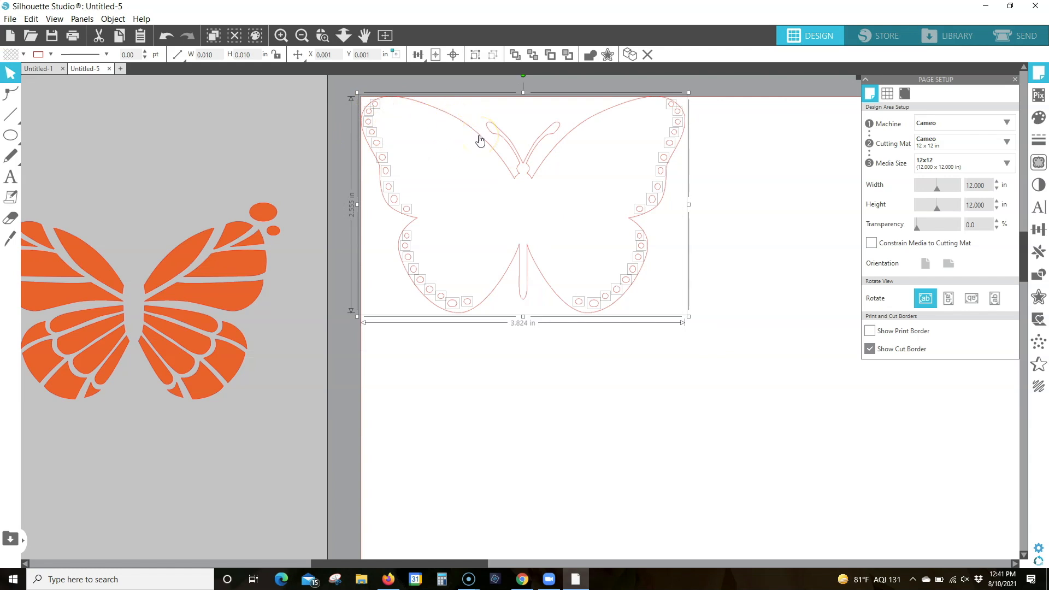
left_click(479, 137)
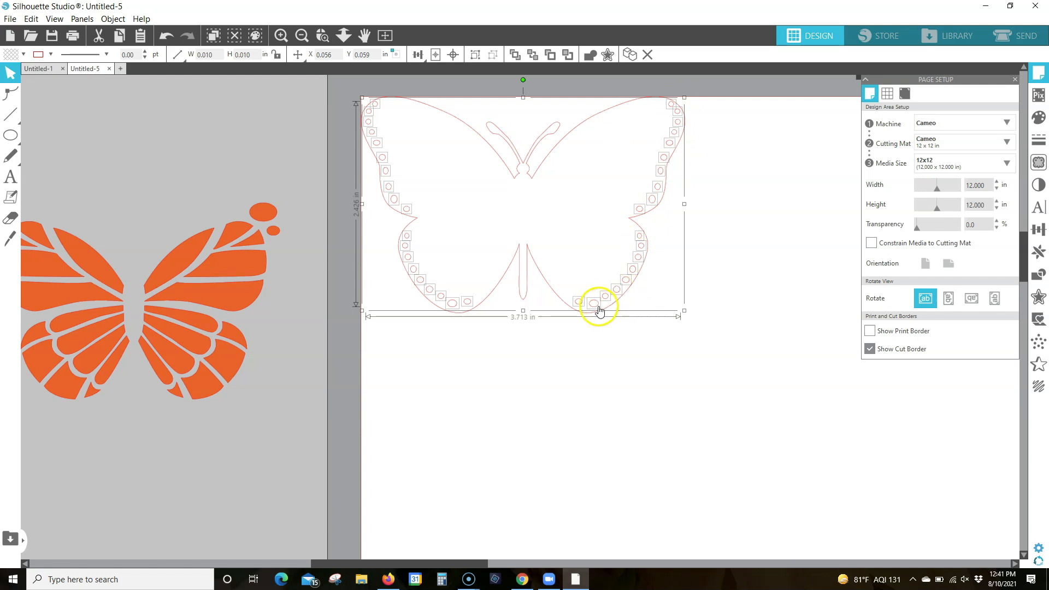
left_click(23, 55)
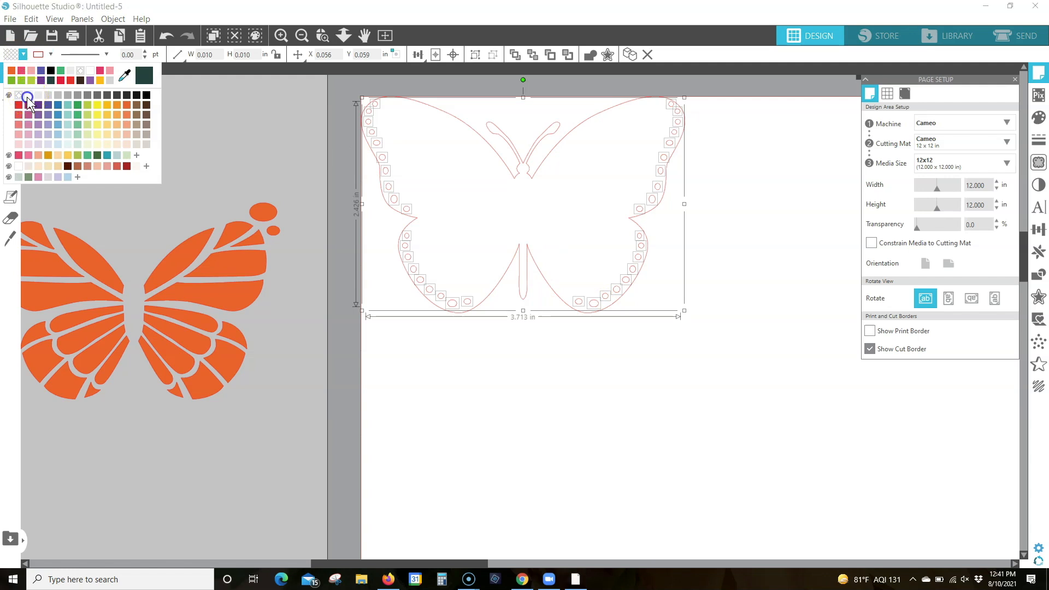
left_click(27, 96)
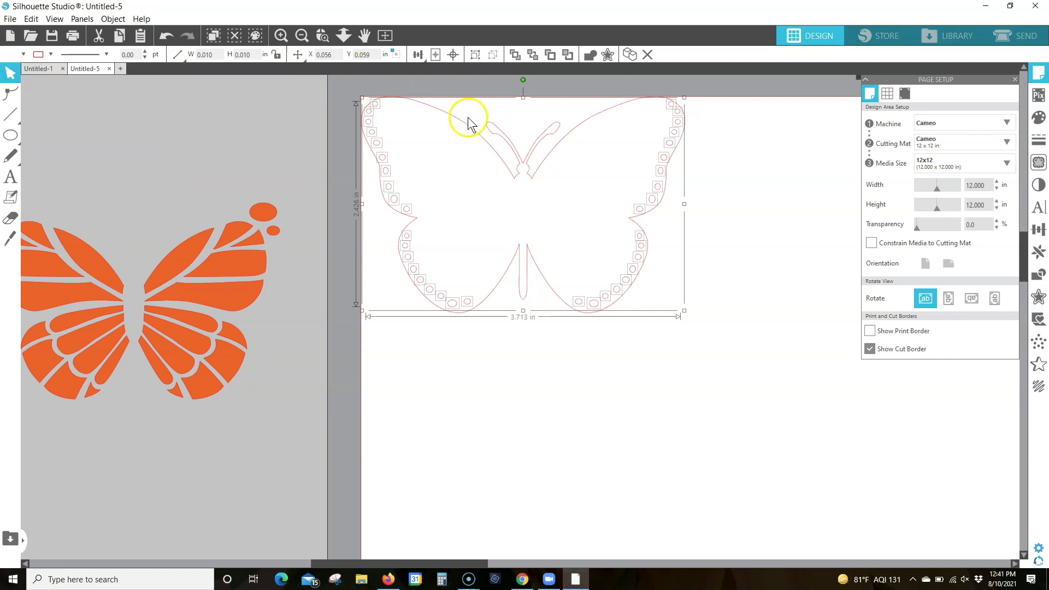
left_click(476, 55)
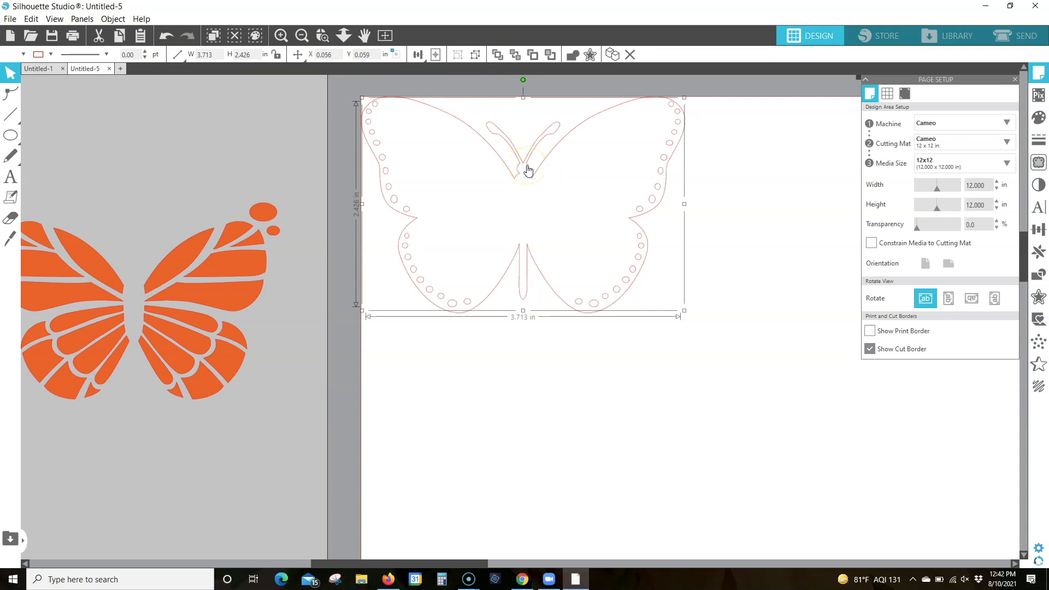
Fill the large butterfly outline with black
left_click(527, 165)
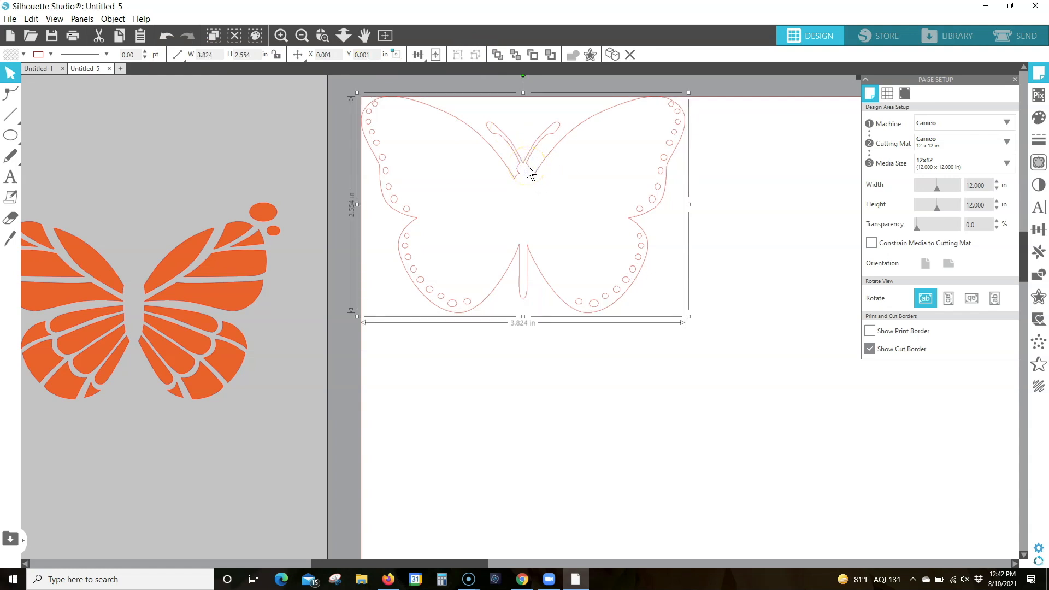
left_click(24, 55)
left_click(147, 96)
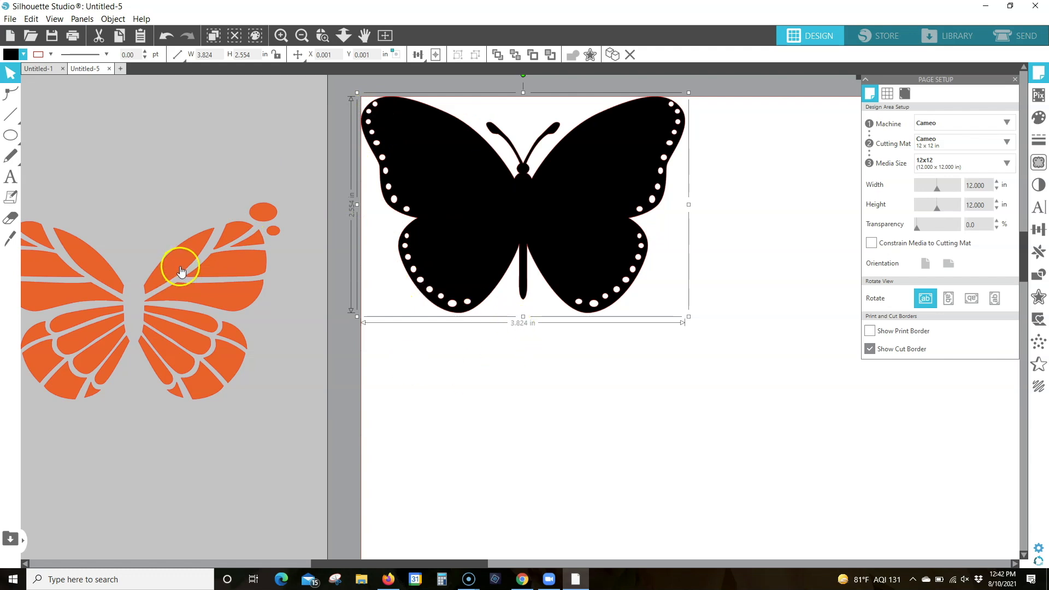
Move the grouped orange wing pieces onto the black butterfly so they fit inside its wings
left_click(249, 249)
left_click_drag(249, 248, 569, 165)
left_click(499, 117)
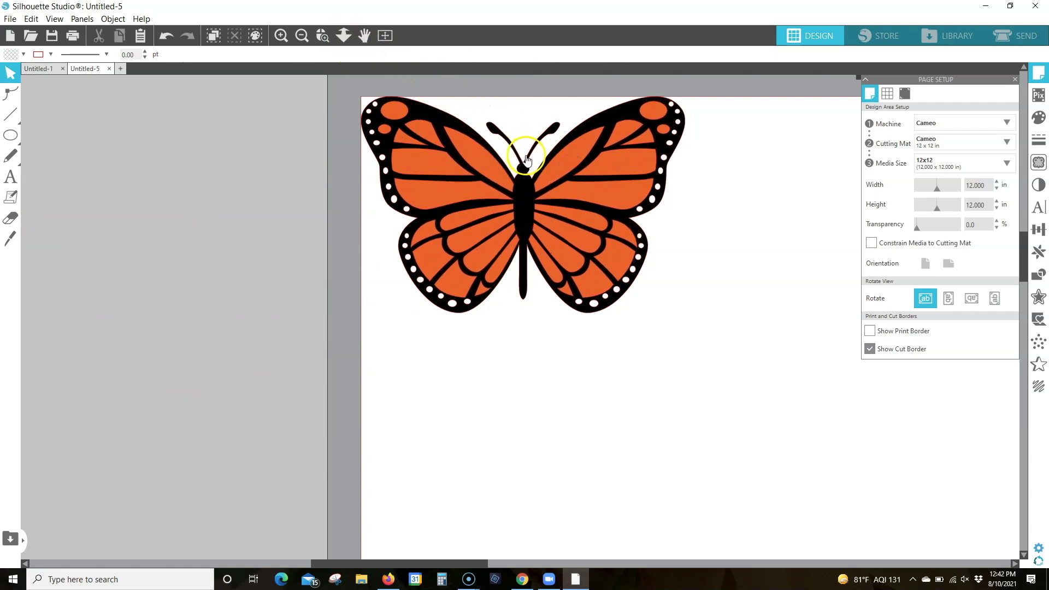
Select all the butterfly layers and align their centers horizontally so the orange pieces sit centered on the black shape
left_click(323, 35)
left_click_drag(352, 85, 785, 330)
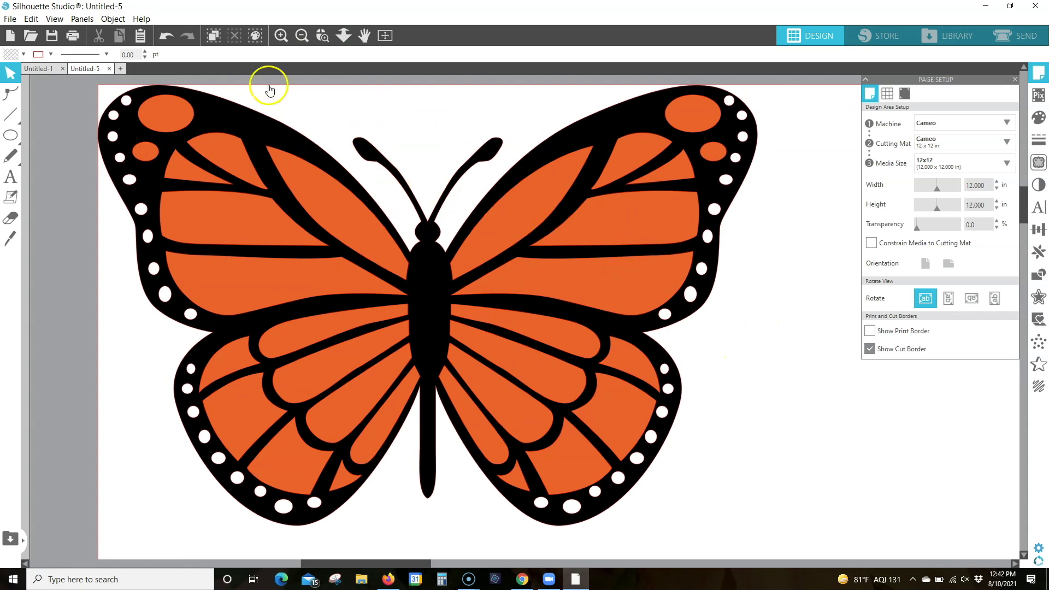
left_click(64, 136)
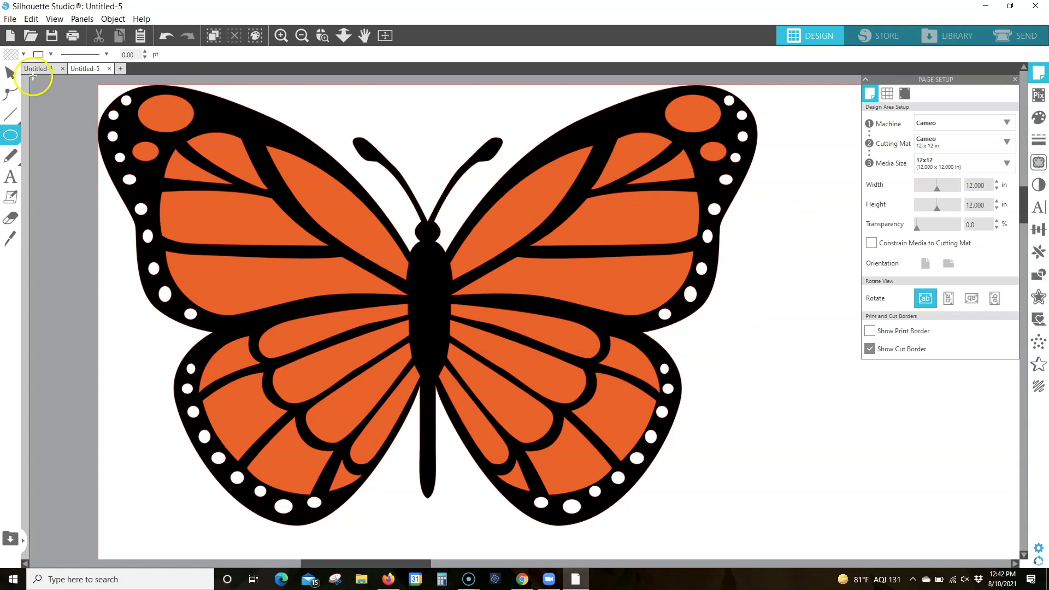
left_click(11, 73)
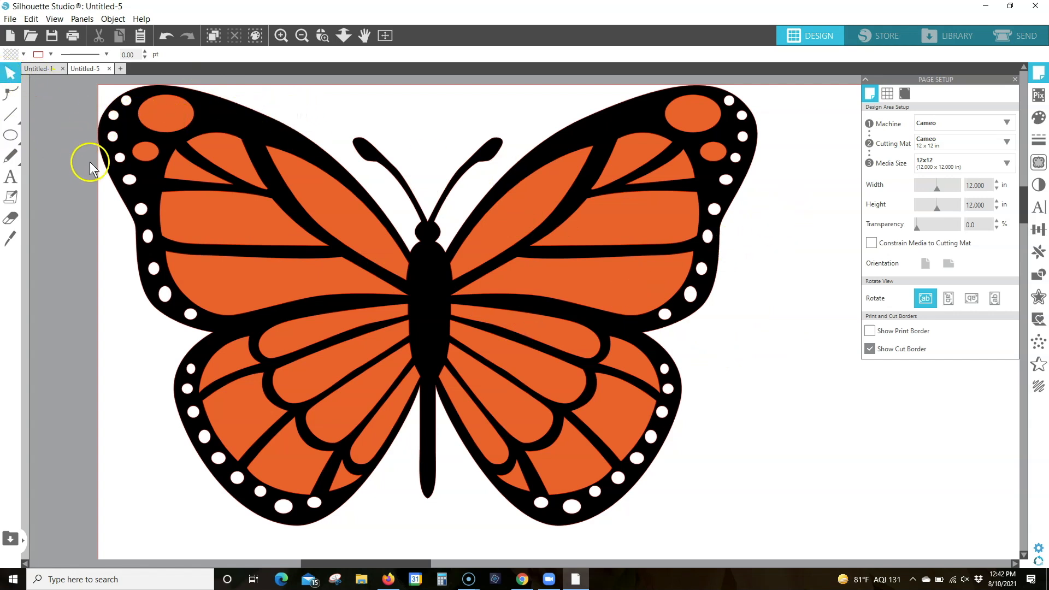
left_click(394, 303)
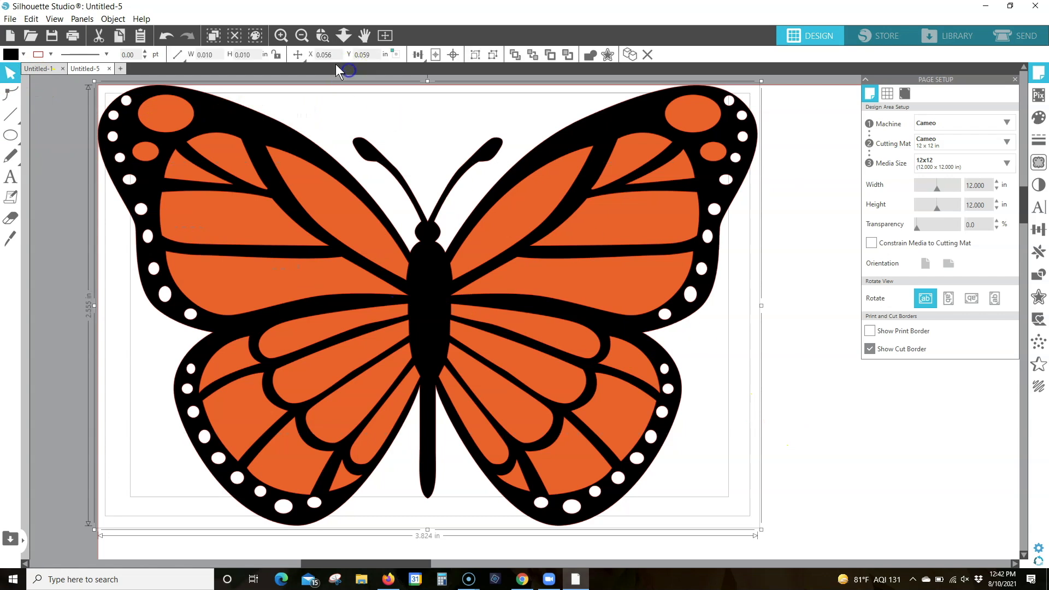
left_click(418, 54)
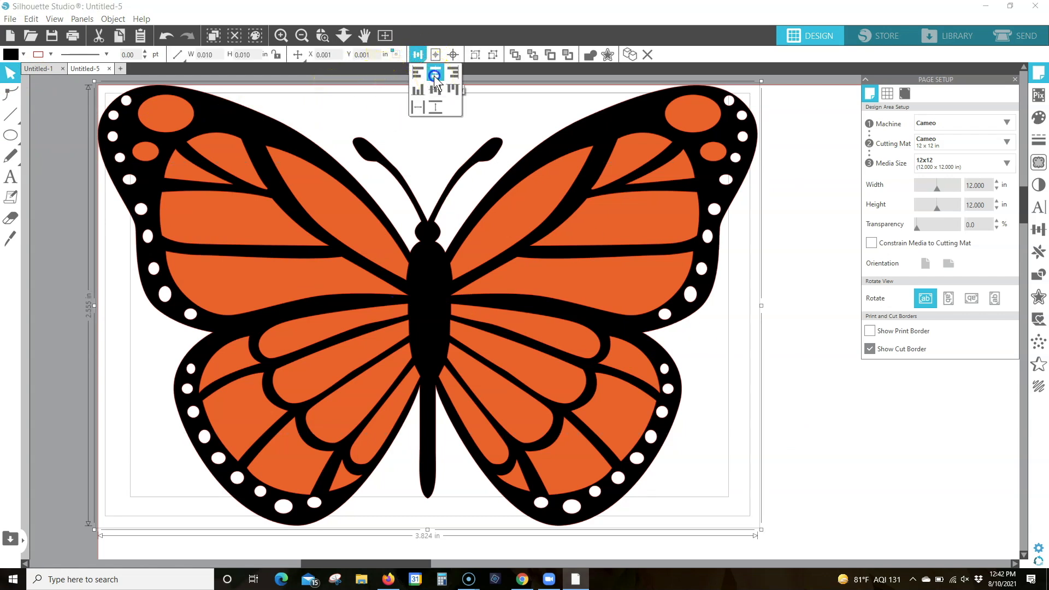
left_click(434, 75)
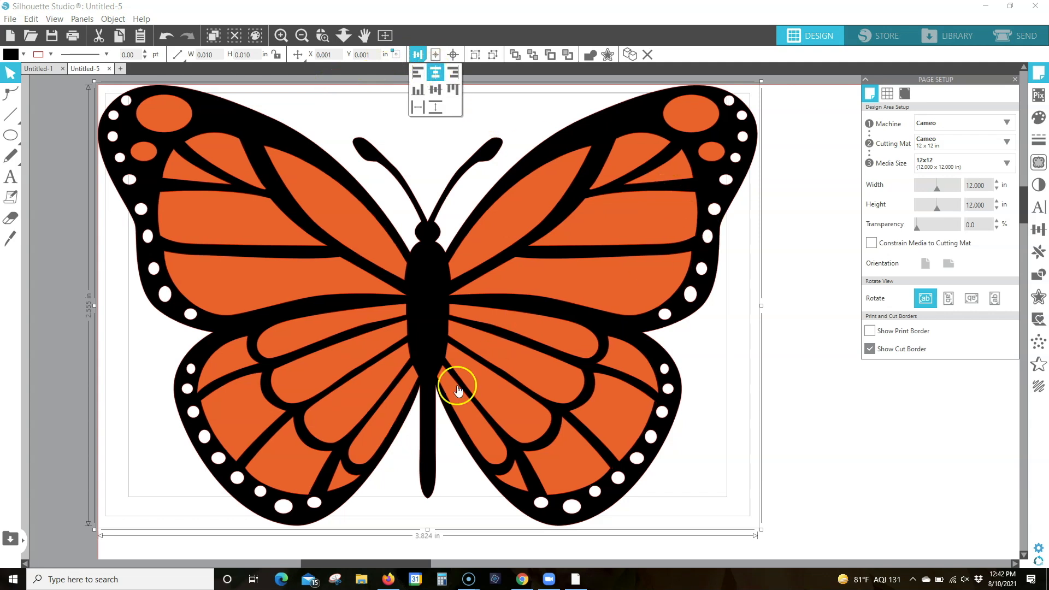
left_click(791, 260)
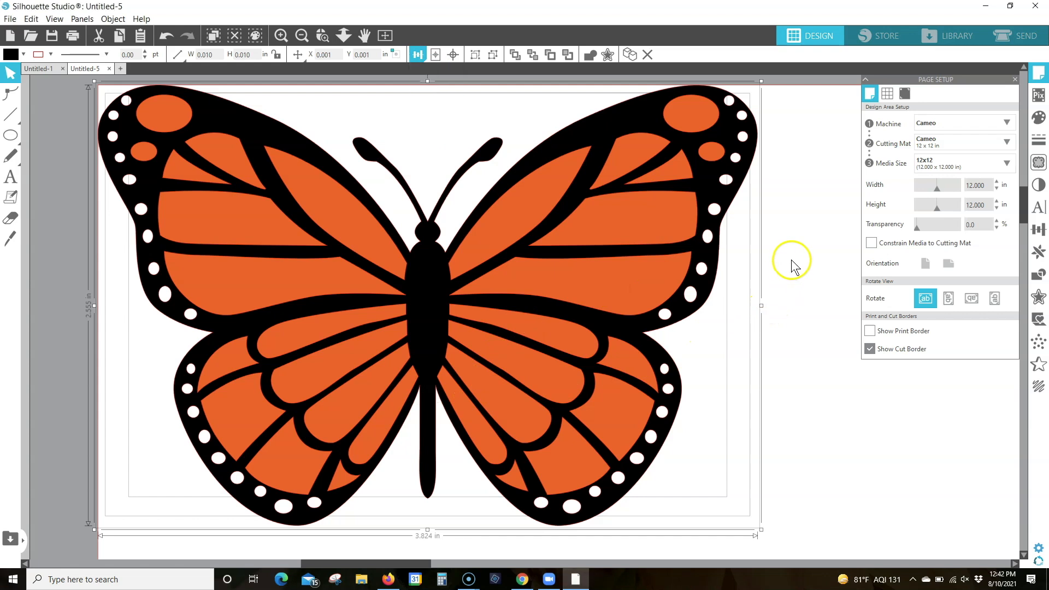
left_click(791, 260)
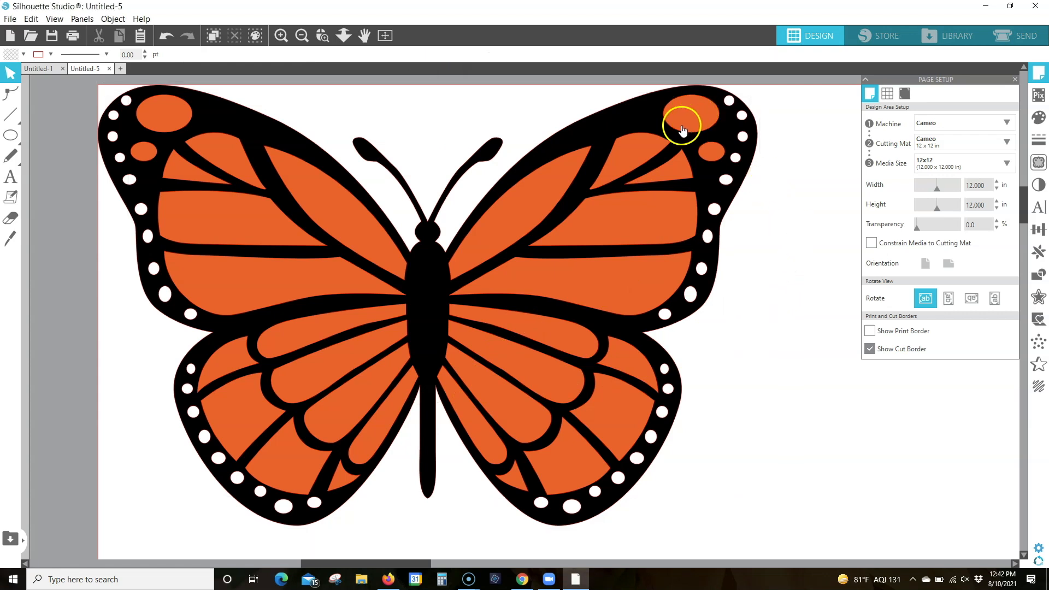
Select the grouped white dots and nudge them slightly down along the black butterfly's wing edges
left_click(725, 179)
left_click_drag(726, 176, 725, 176)
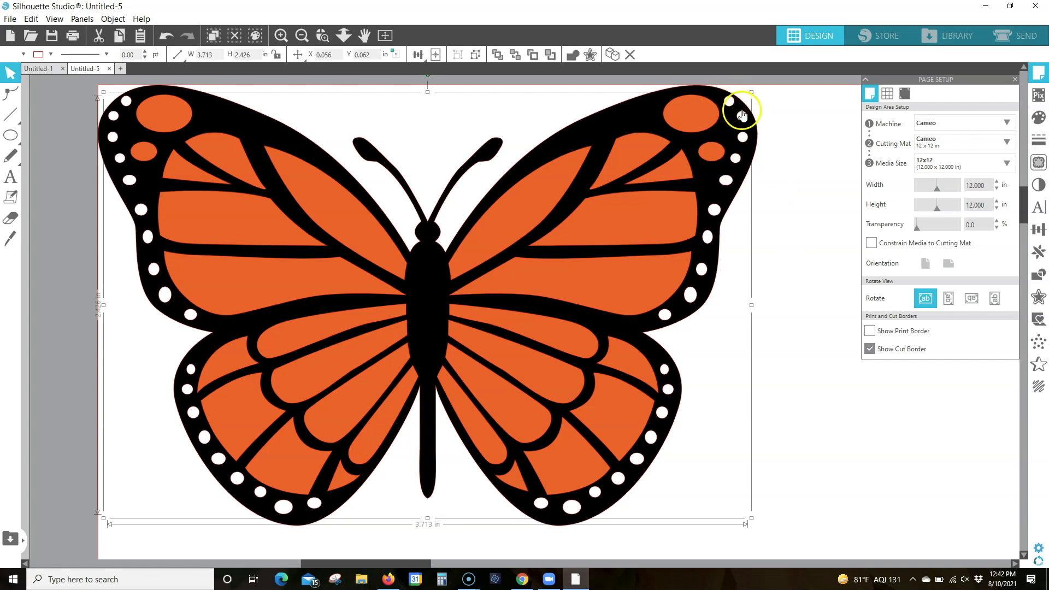
Shift the grouped white dots slightly farther down within the black wing edges
left_click_drag(732, 107, 732, 108)
key("Down")
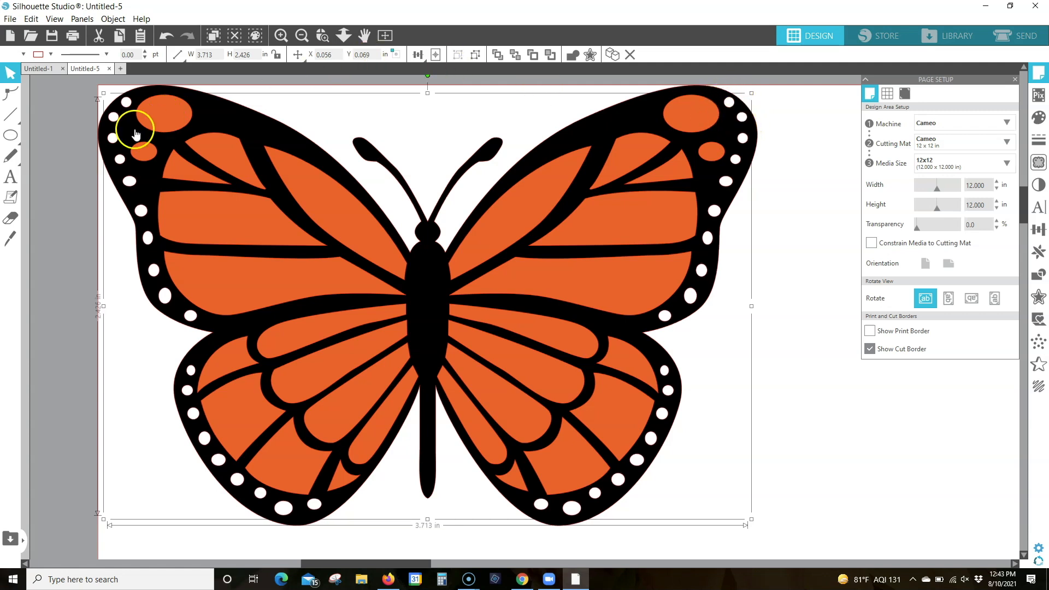
Ungroup the orange pieces, leave out the four oval spots near the upper wing tips, and regroup the remaining orange pieces
left_click(156, 110)
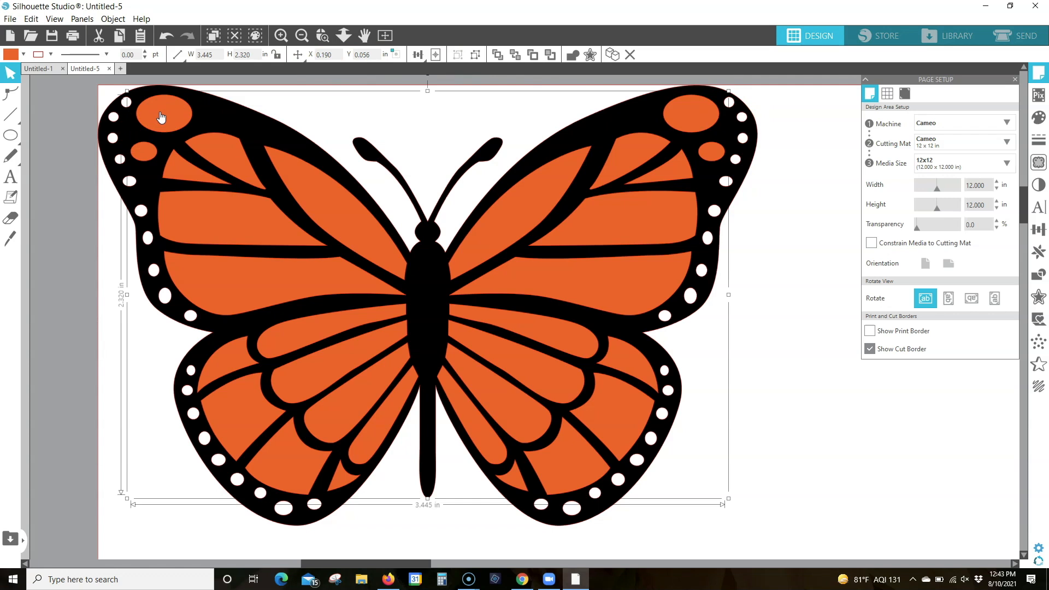
left_click(168, 102)
left_click(688, 115)
left_click(475, 54)
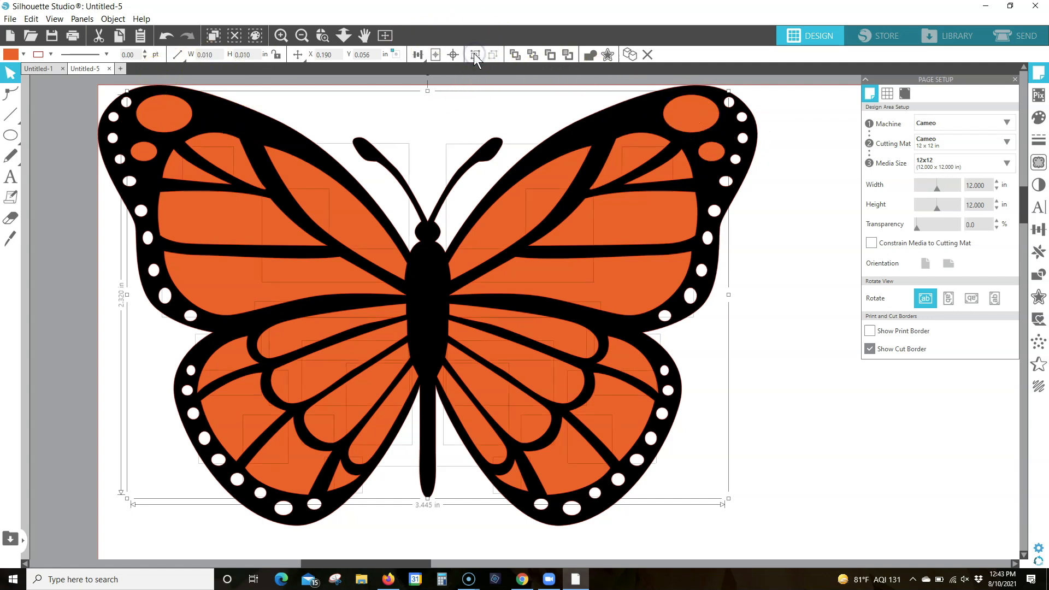
left_click(172, 114, "shift")
left_click(146, 154, "shift")
left_click(231, 150, "shift")
left_click(687, 112, "shift")
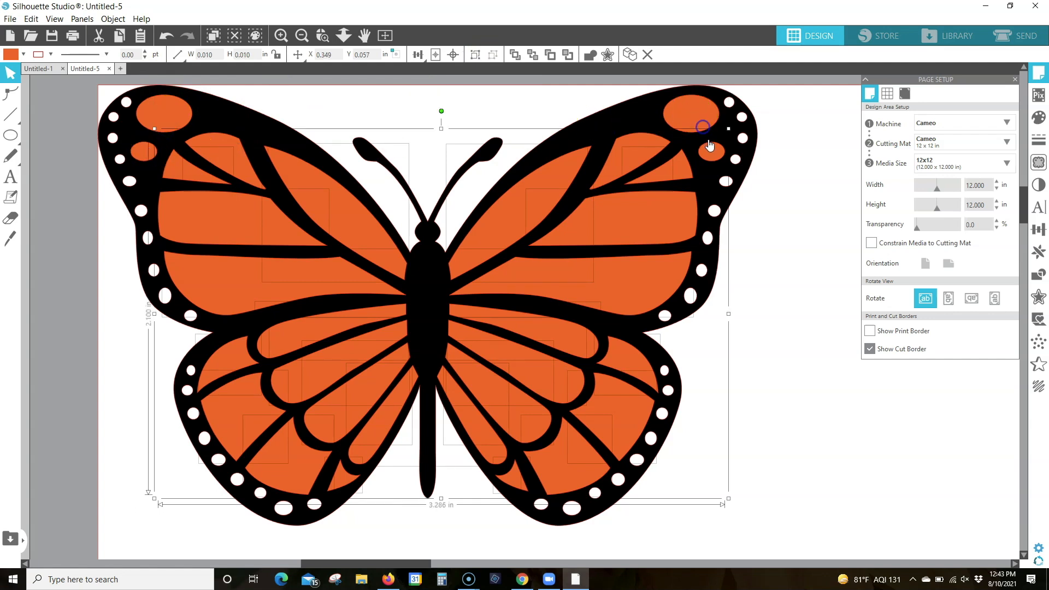
left_click(709, 153, "shift")
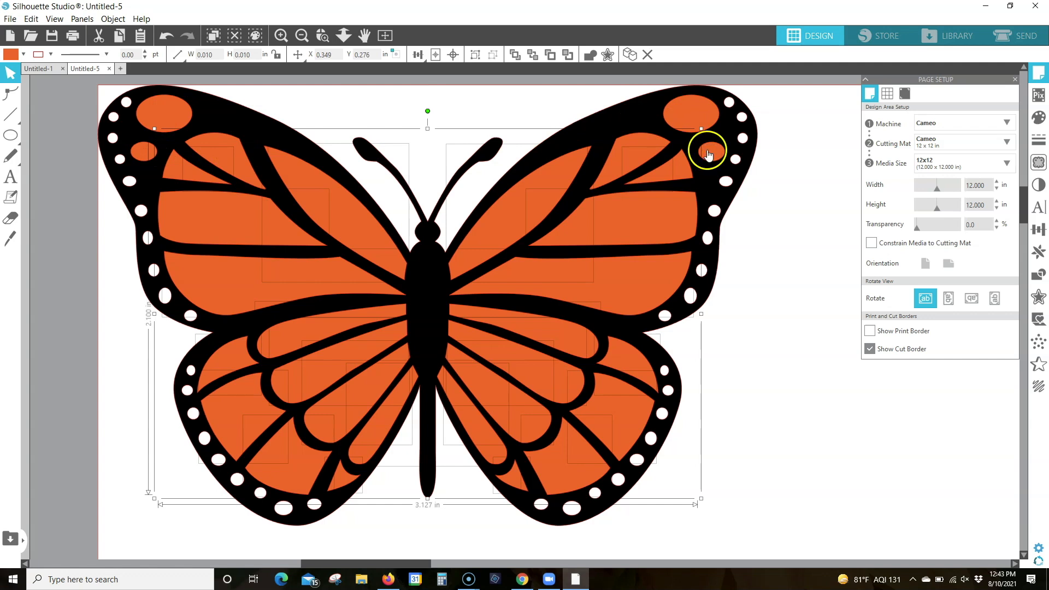
left_click(475, 54)
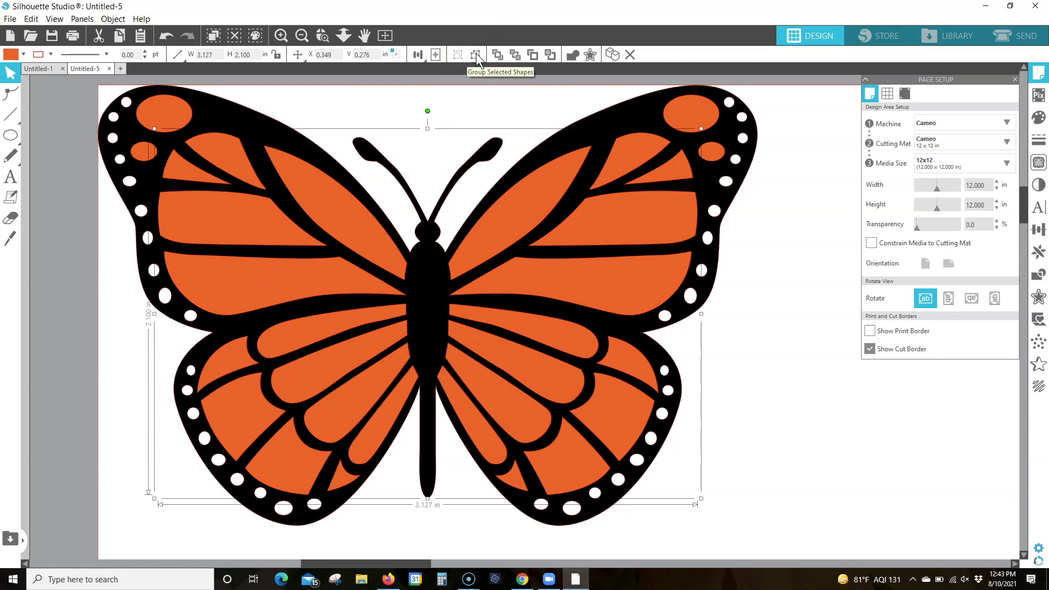
Fill the four oval wing-tip spots with white and group them with the white dots
left_click(170, 112)
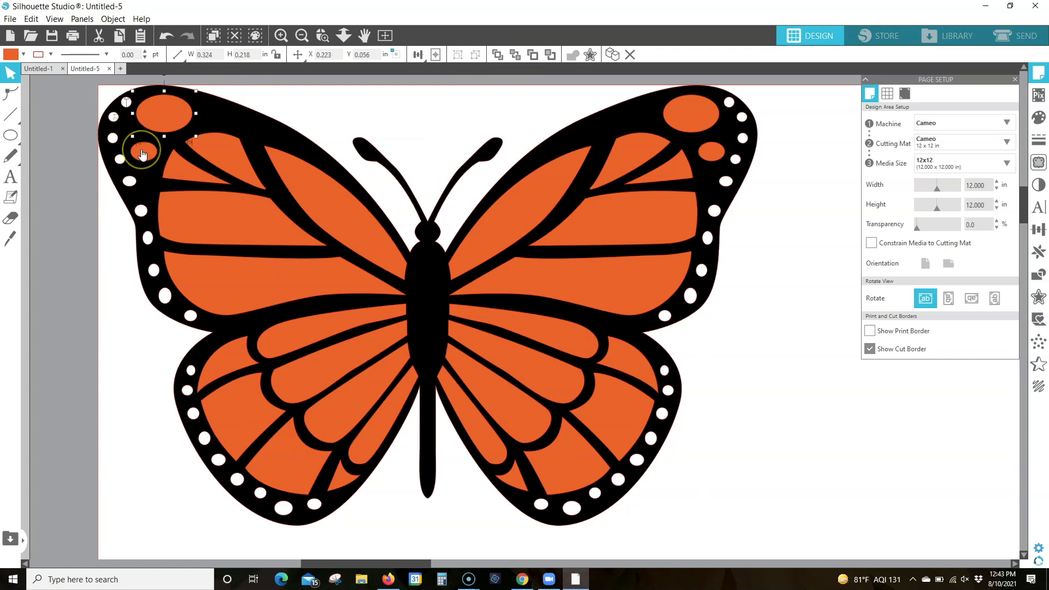
left_click(712, 159, "shift")
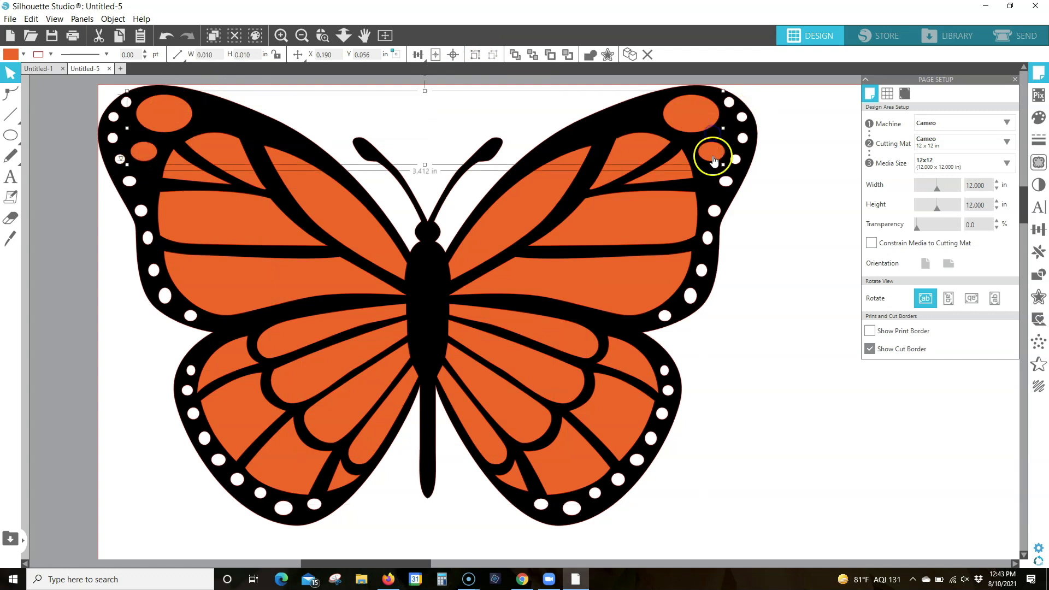
left_click(24, 55)
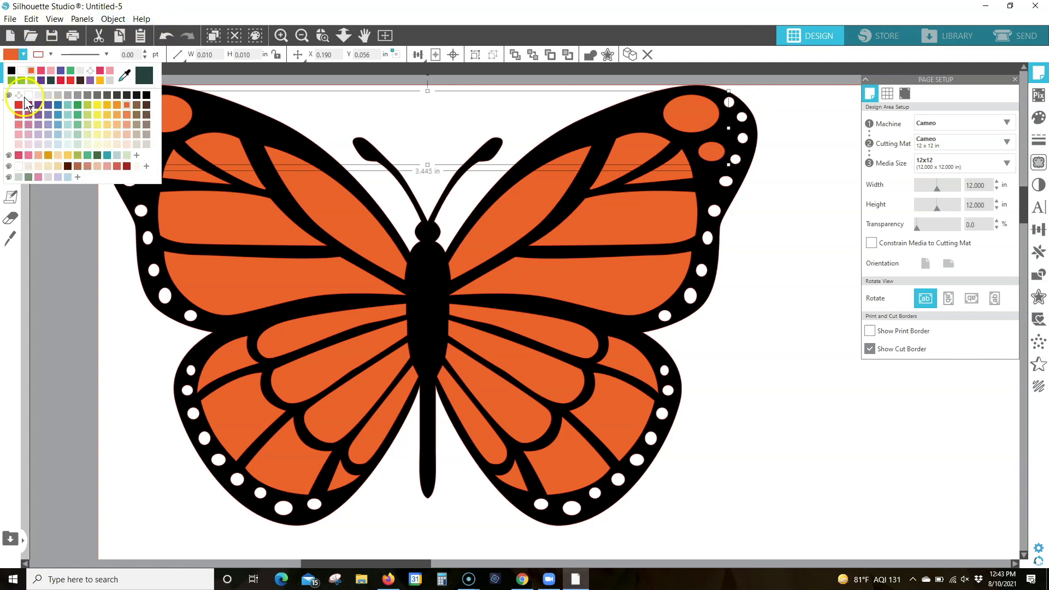
left_click(28, 97)
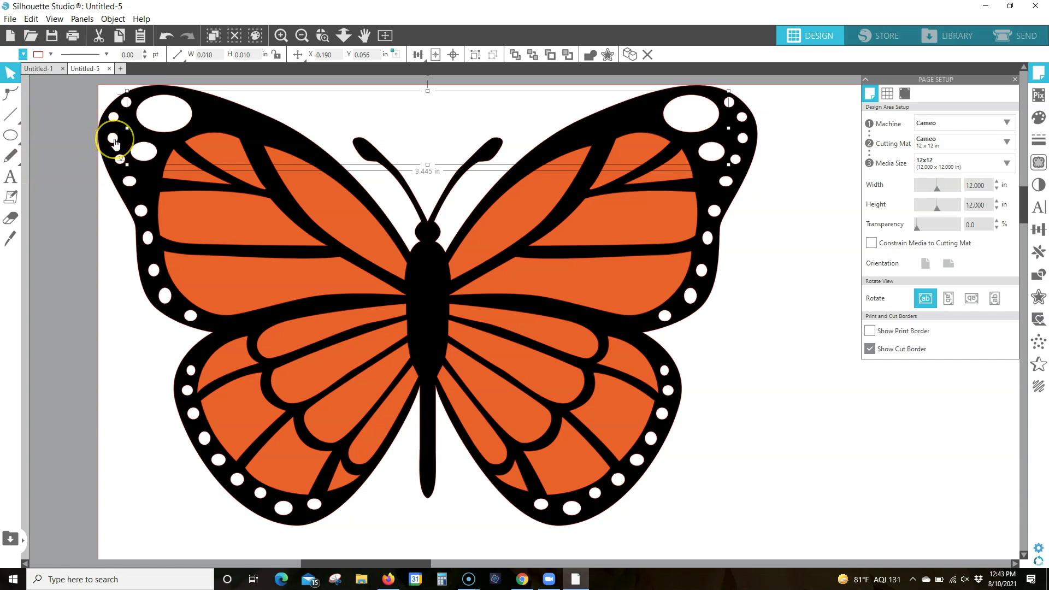
left_click(115, 143)
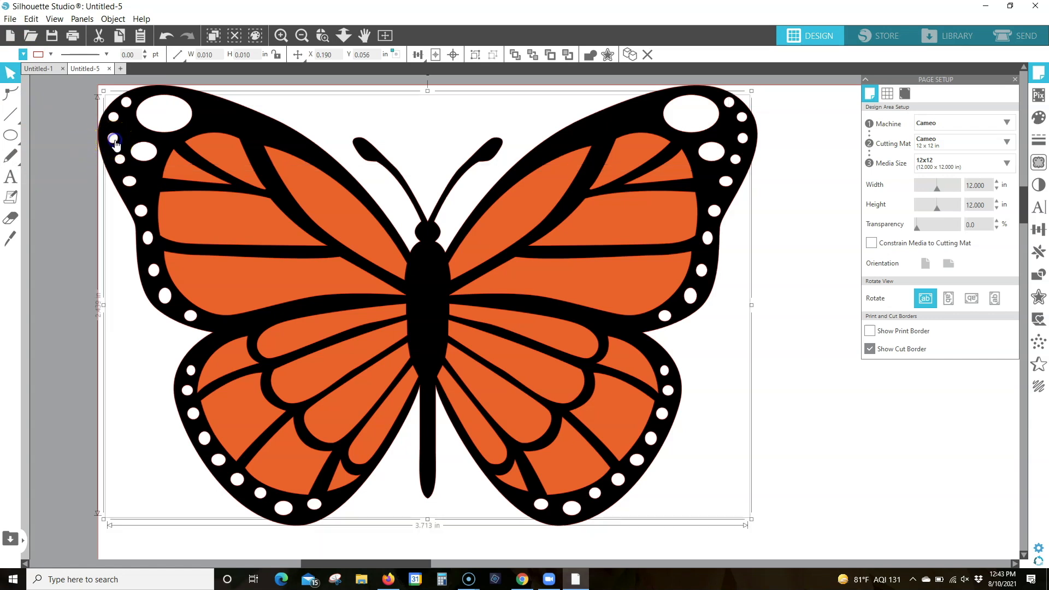
left_click(473, 55)
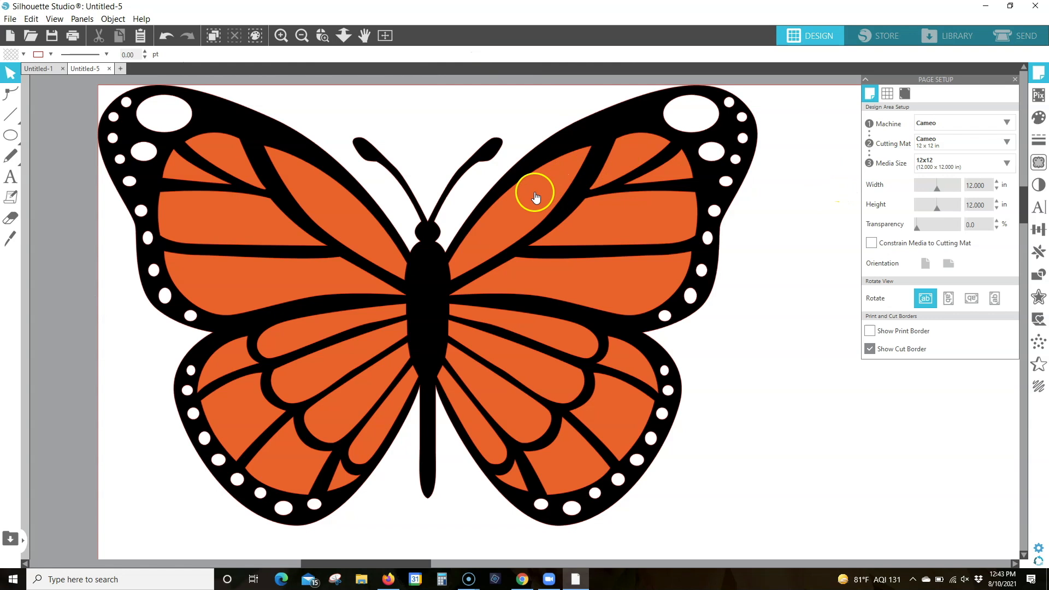
Move the orange and white groups off the black butterfly to check the separate layers, and undo those moves
left_click_drag(535, 197, 641, 309)
left_click_drag(692, 115, 549, 240)
left_click(343, 37)
left_click_drag(447, 213, 450, 138)
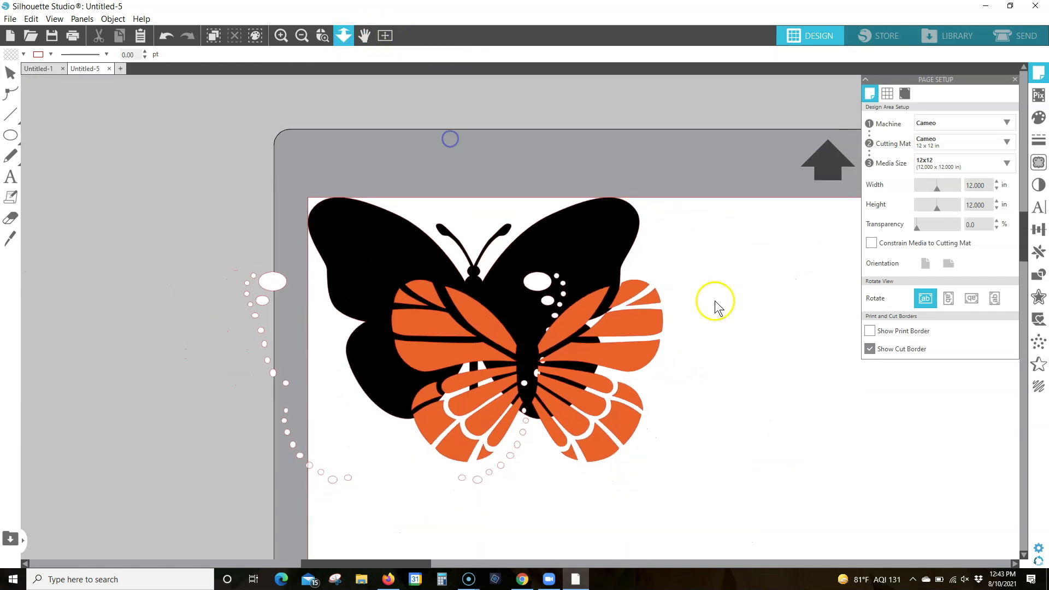
left_click(161, 37)
left_click(160, 36)
left_click(161, 35)
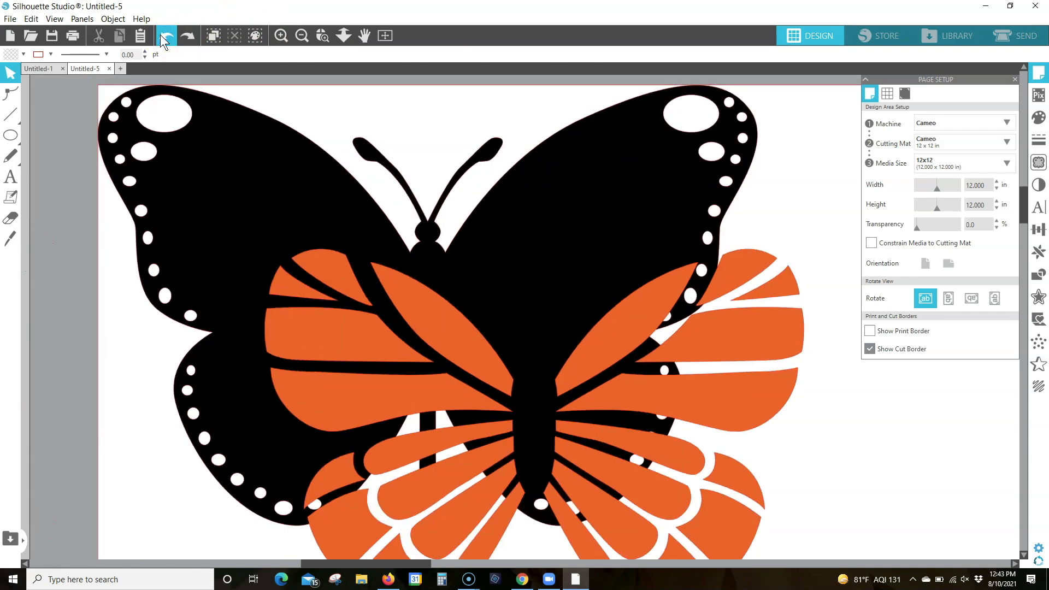
left_click(160, 36)
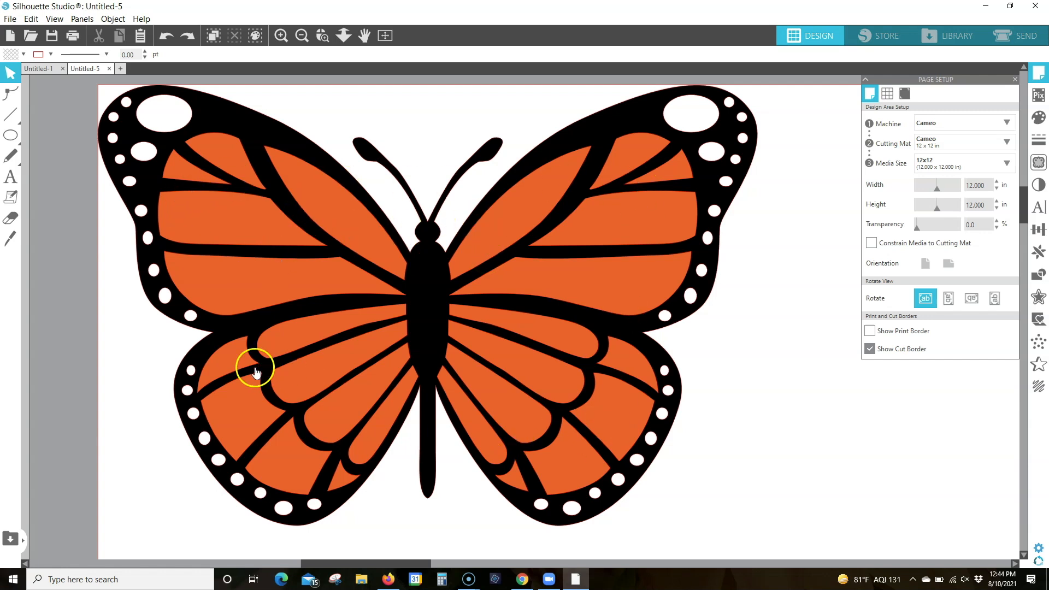
Group all the butterfly layers together and move the group slightly away from the page's upper-left corner
left_click_drag(75, 84, 769, 531)
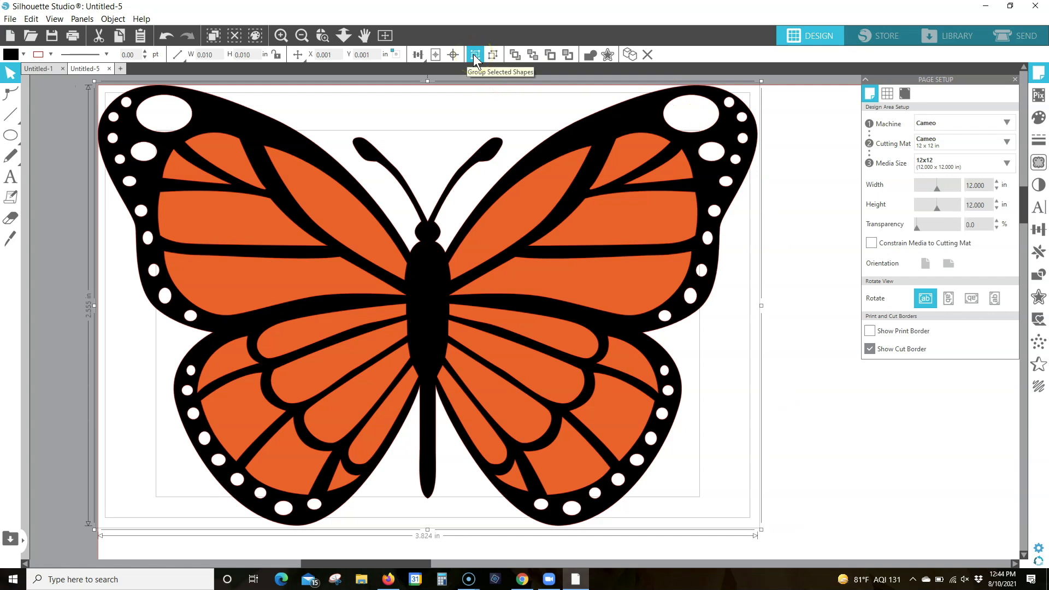
left_click(474, 55)
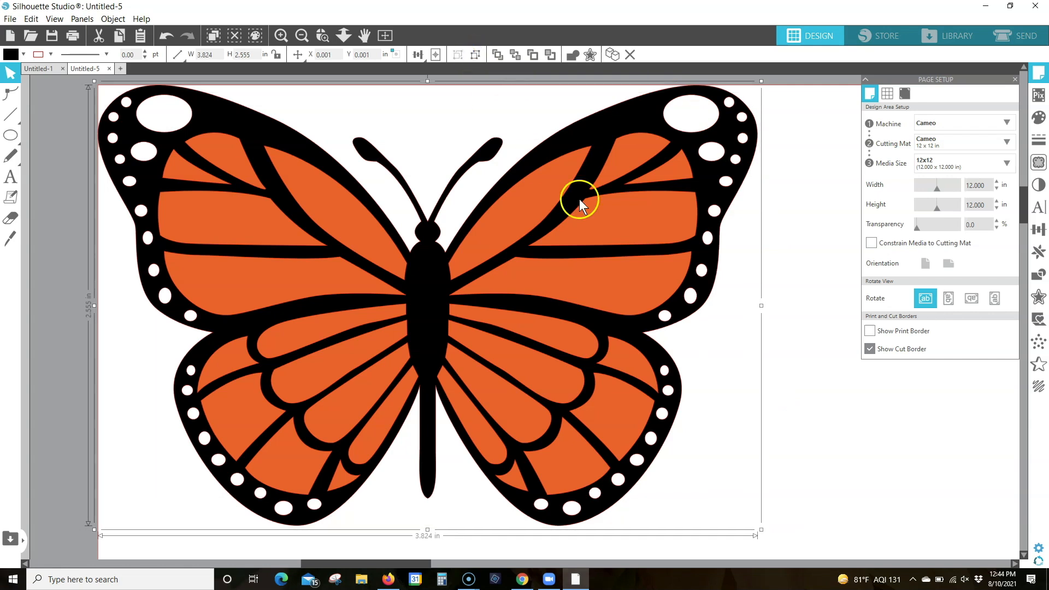
left_click_drag(488, 222, 547, 299)
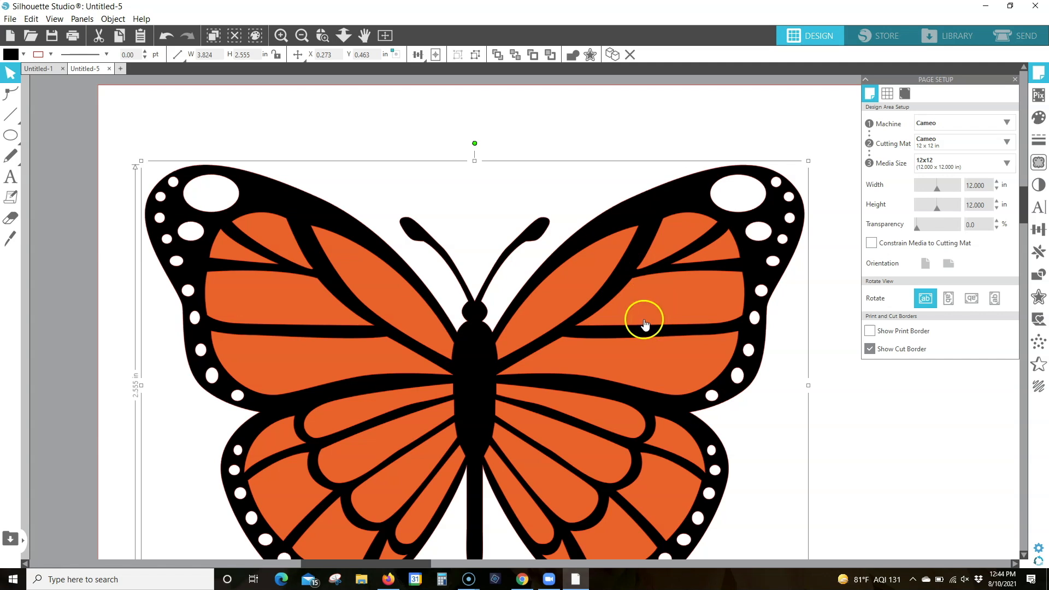
scroll(684, 317, "down", 1)
scroll(685, 317, "down", 5)
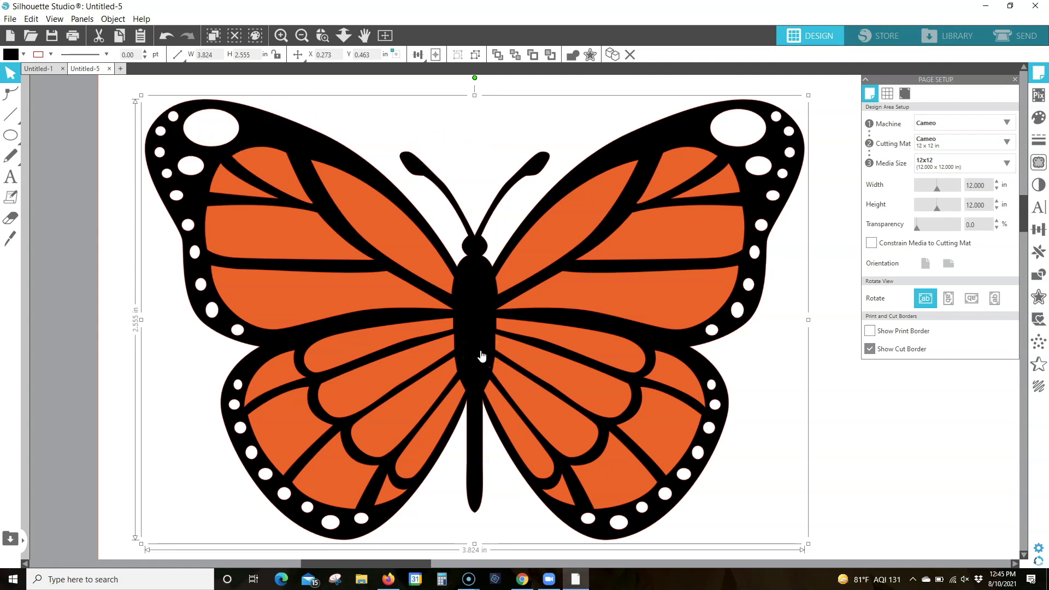
Set the grouped butterfly's line color to red and deselect it
left_click(52, 52)
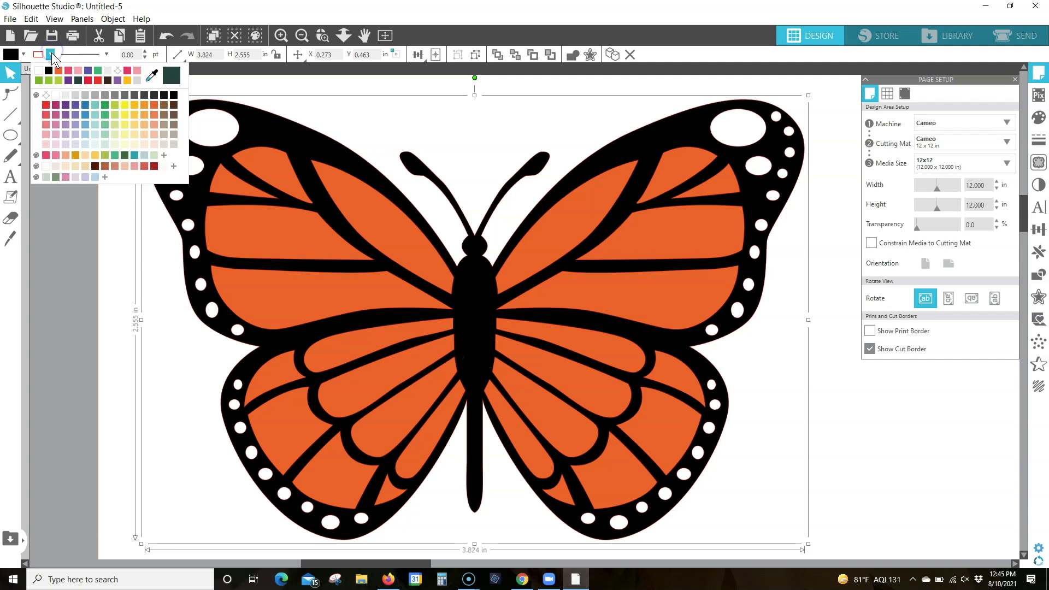
left_click(46, 105)
left_click(69, 245)
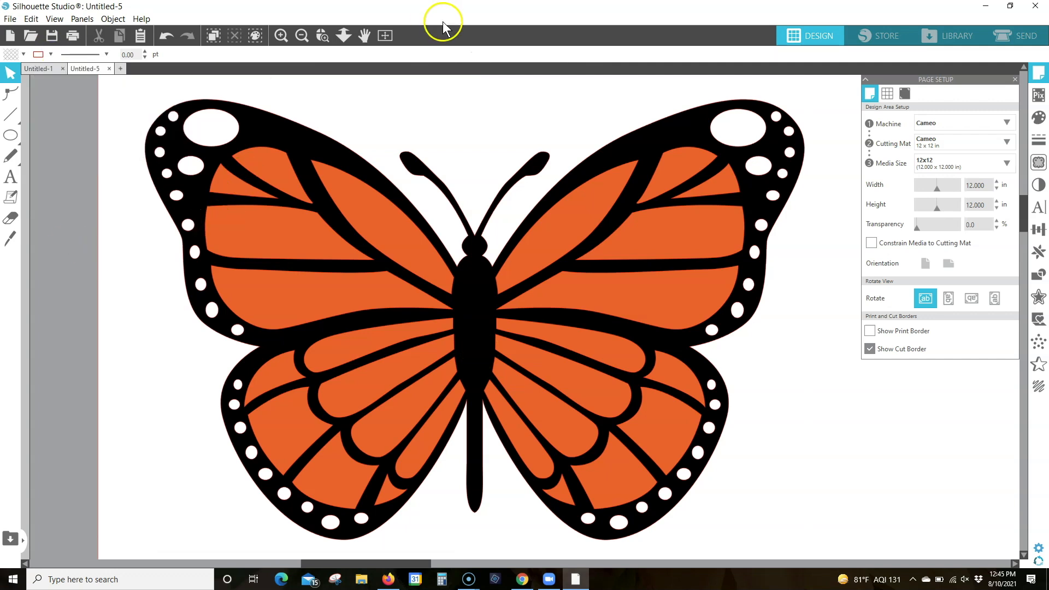
Scale the grouped butterfly proportionally to a width of 7 inches and move it fully inside the page
left_click(383, 34)
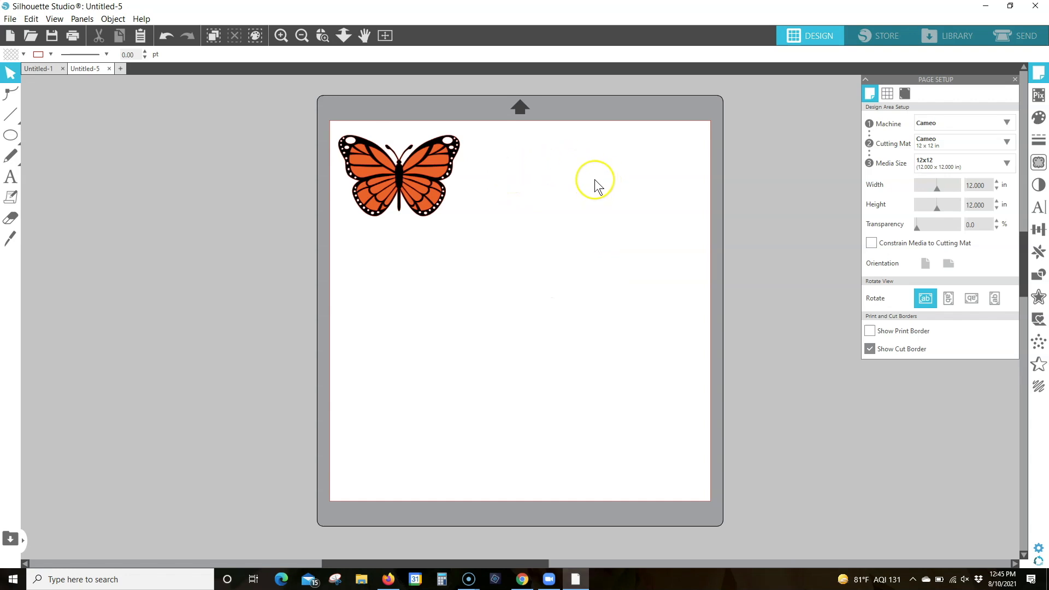
left_click(440, 197)
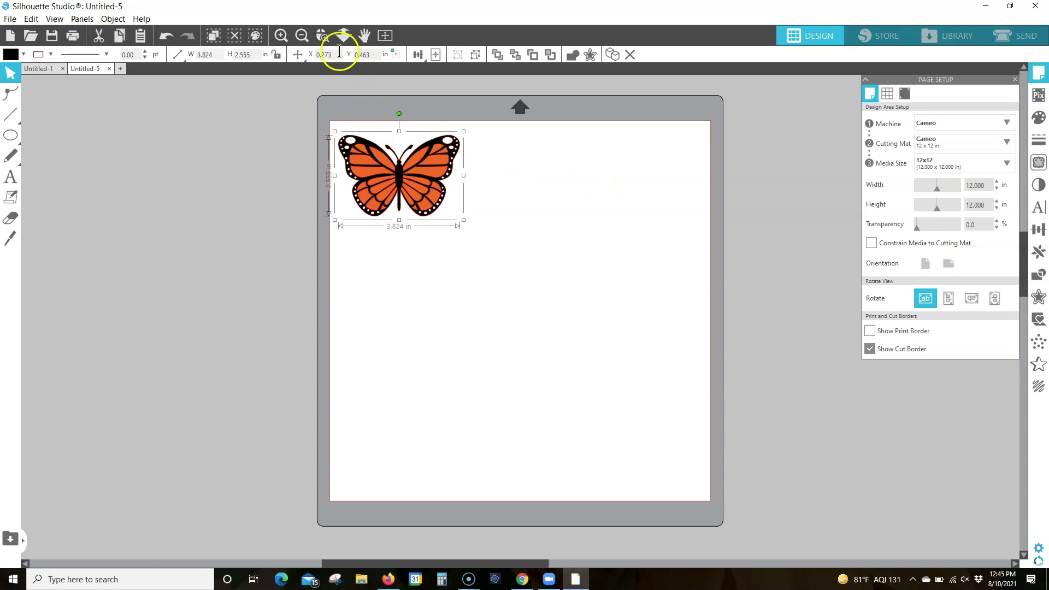
left_click(276, 56)
left_click(277, 56)
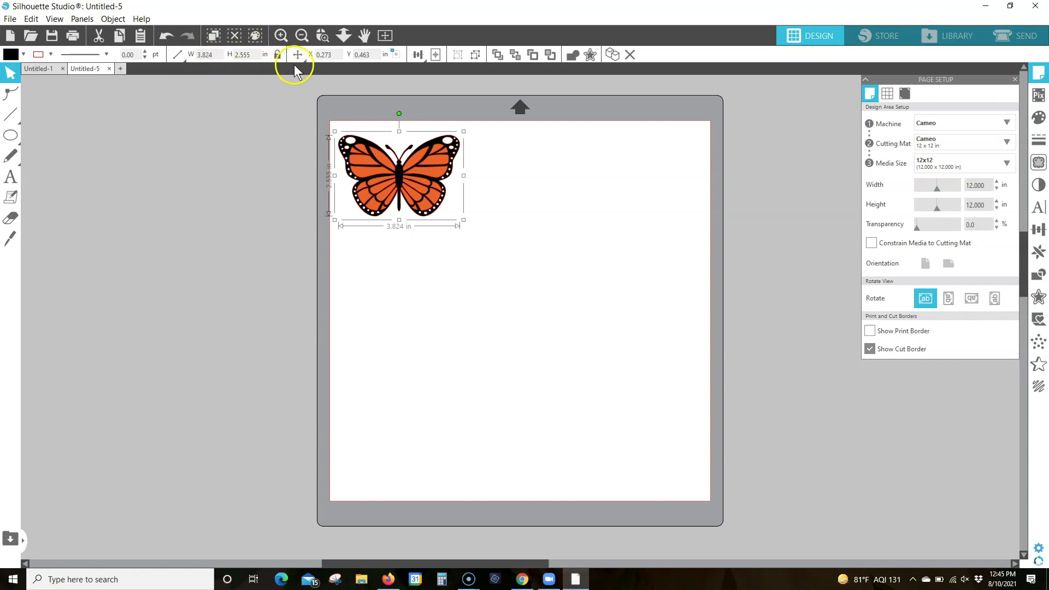
double_click(216, 54)
type("7")
key("Return")
left_click(216, 62)
left_click(414, 174)
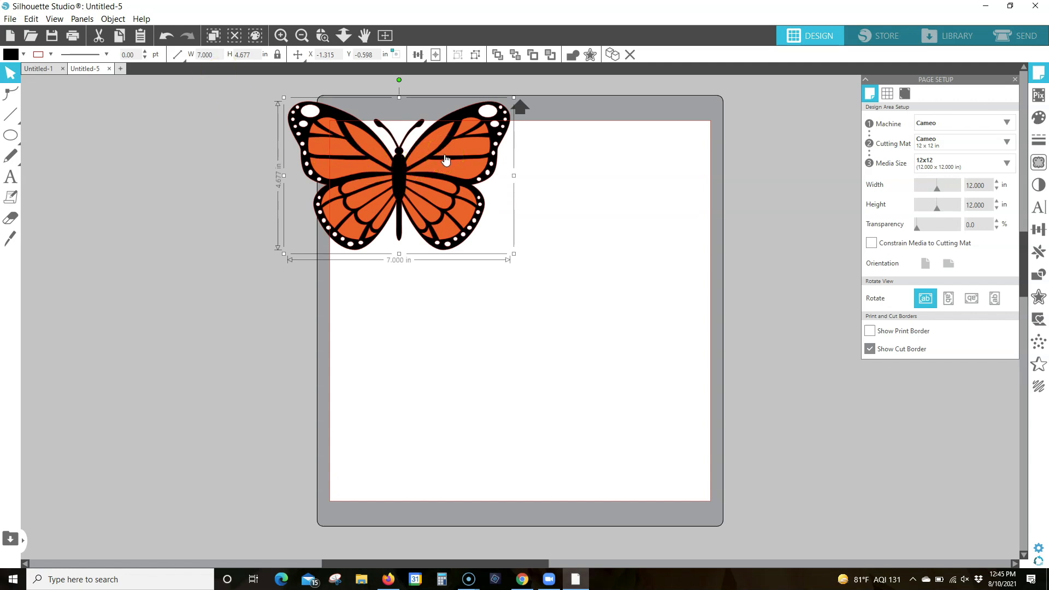
left_click_drag(445, 159, 517, 216)
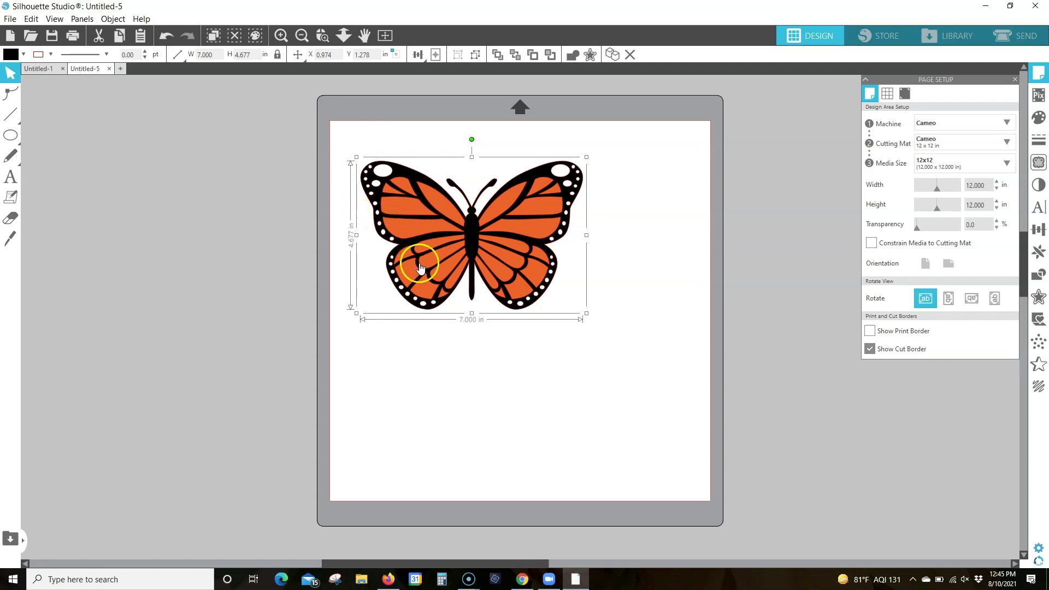
left_click(645, 167)
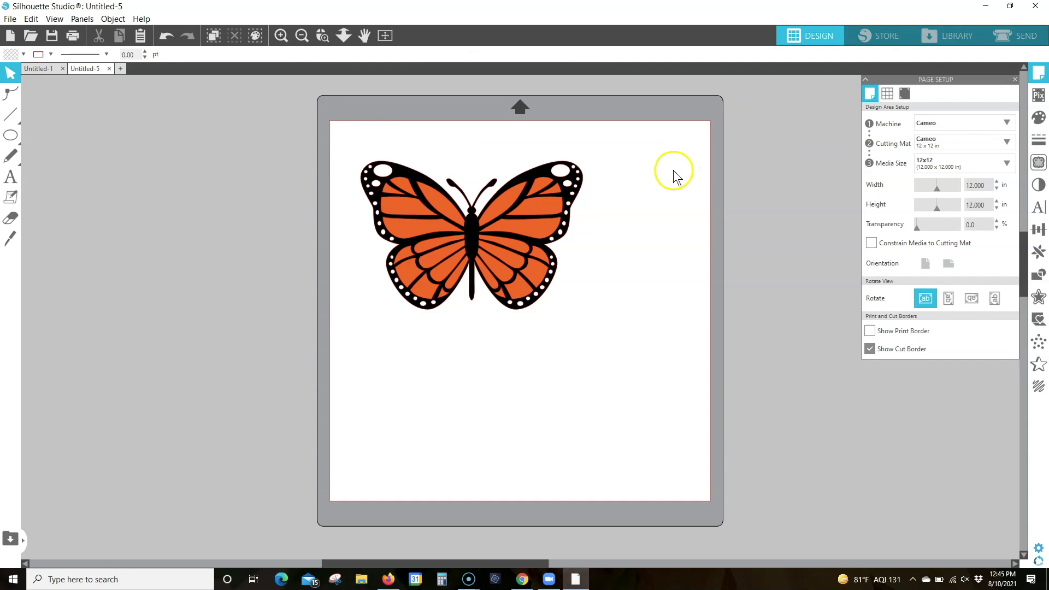
Merge the Crosshairs design from the library's User Designs folder into the butterfly document
left_click(956, 36)
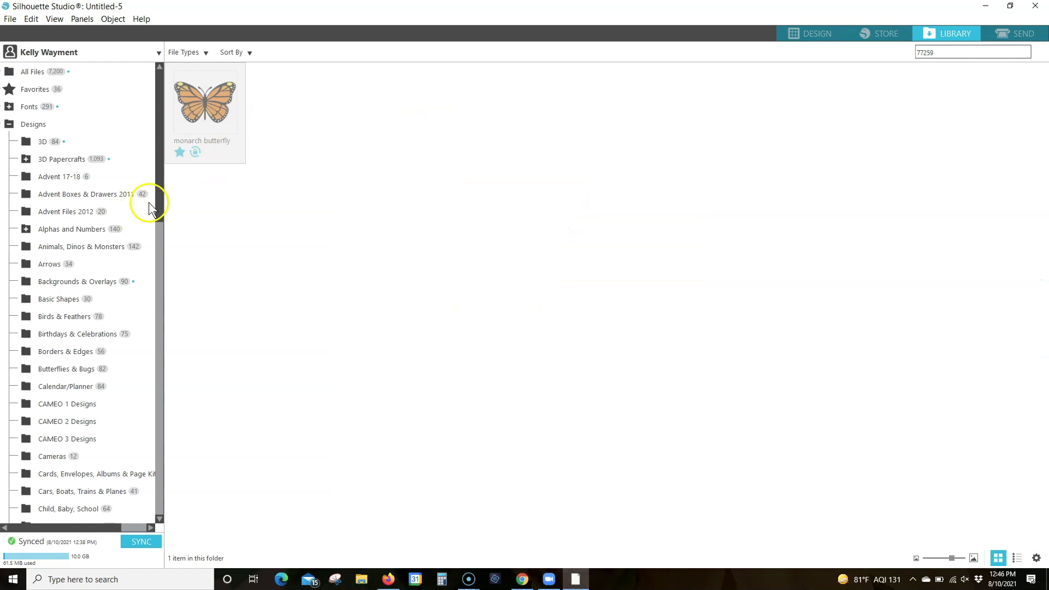
left_click_drag(159, 195, 157, 521)
left_click(59, 481)
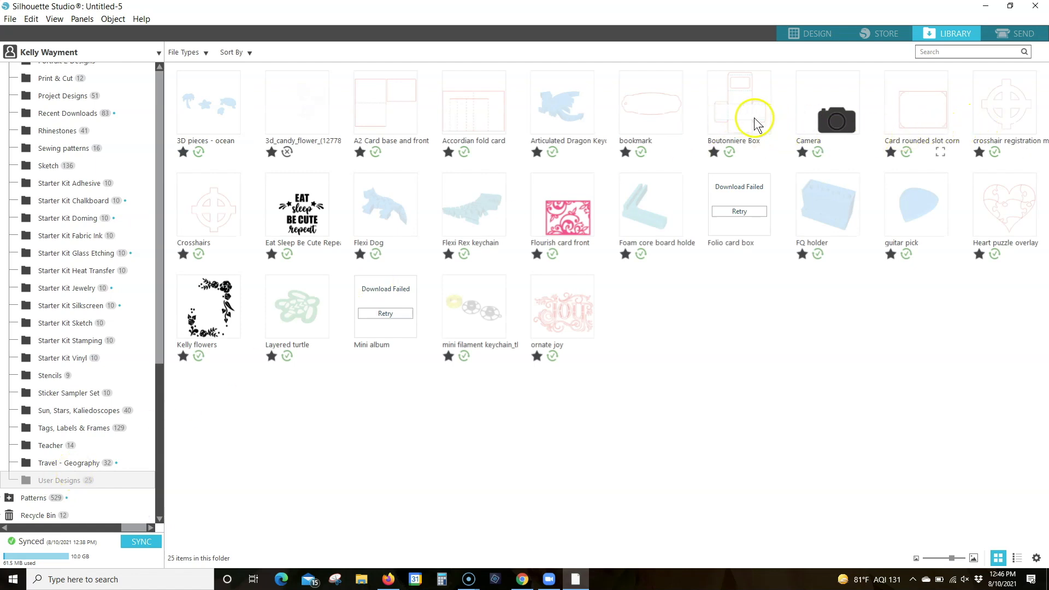
left_click(219, 220)
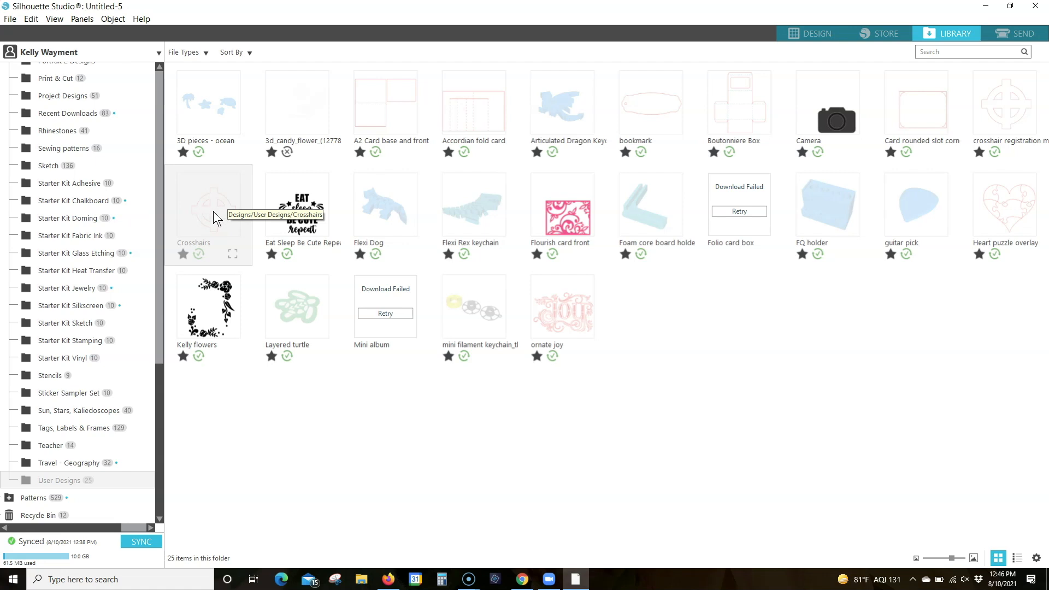
right_click(214, 212)
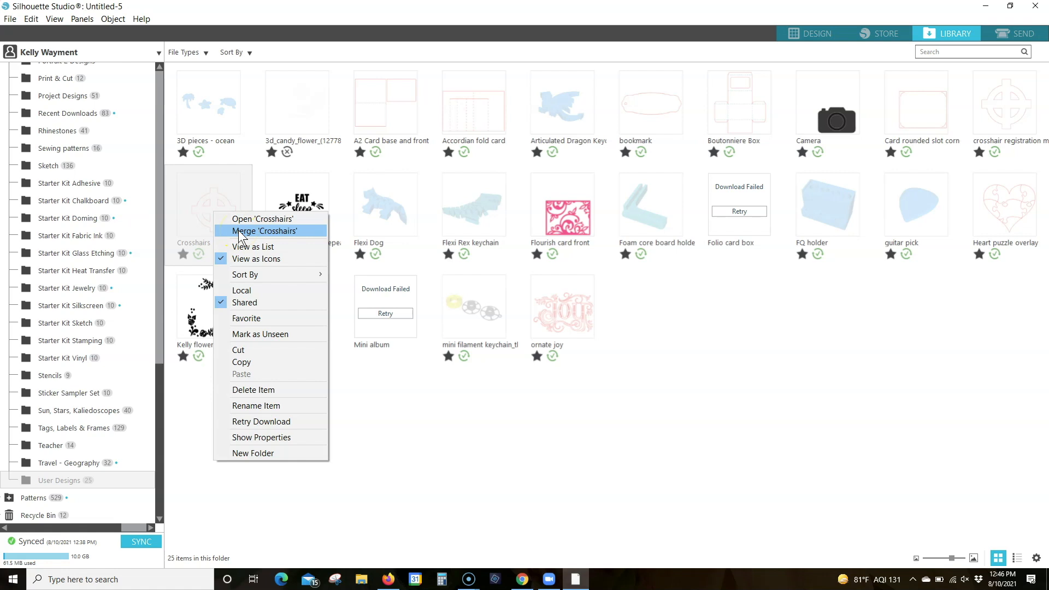
left_click(258, 231)
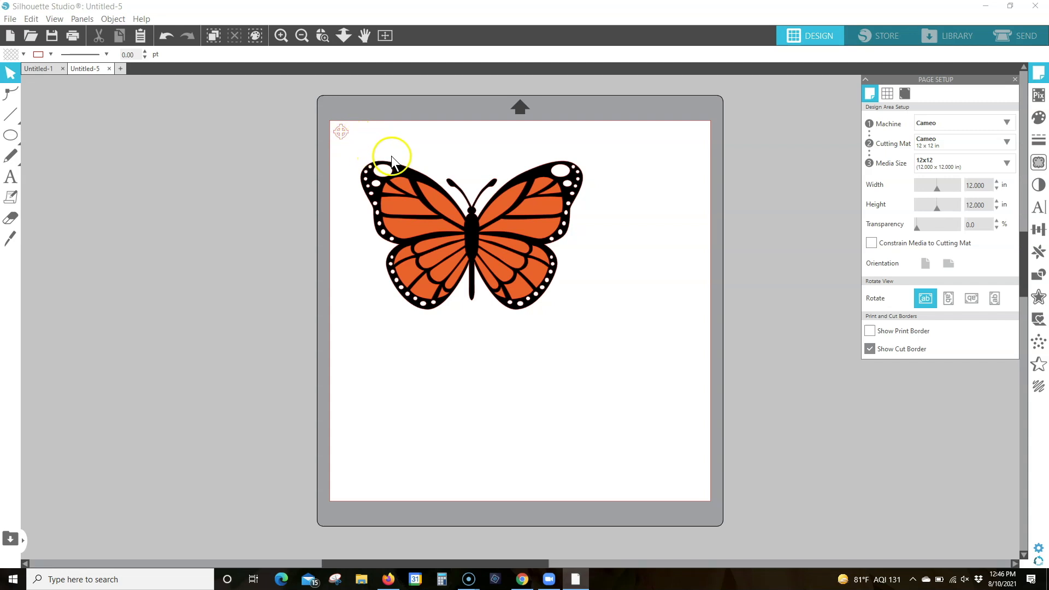
Place a copy of the crosshair mark level with the original, above the butterfly's body at about X 3.942
left_click(425, 207)
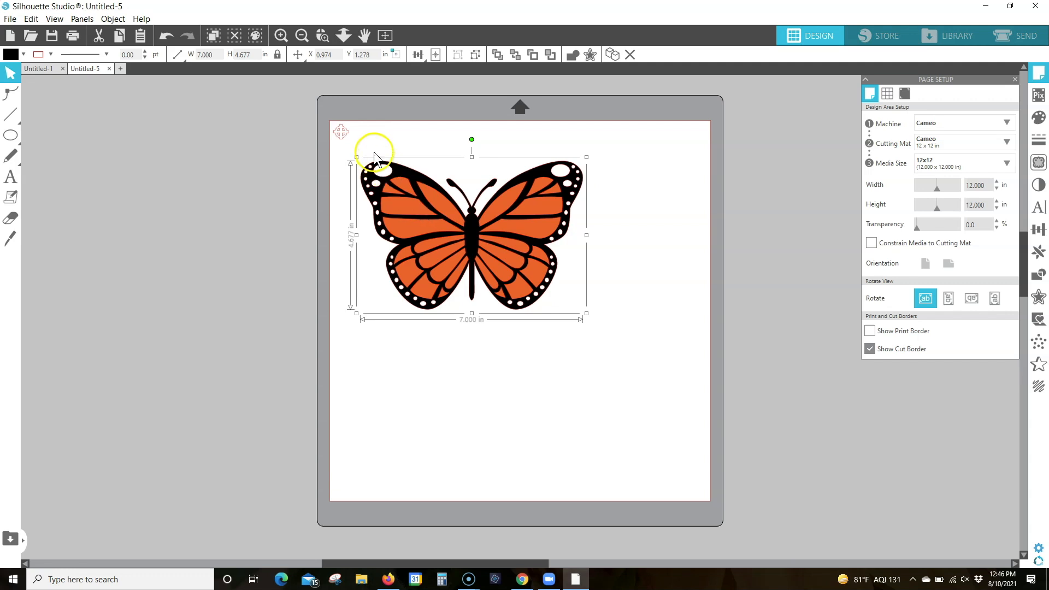
left_click(343, 136)
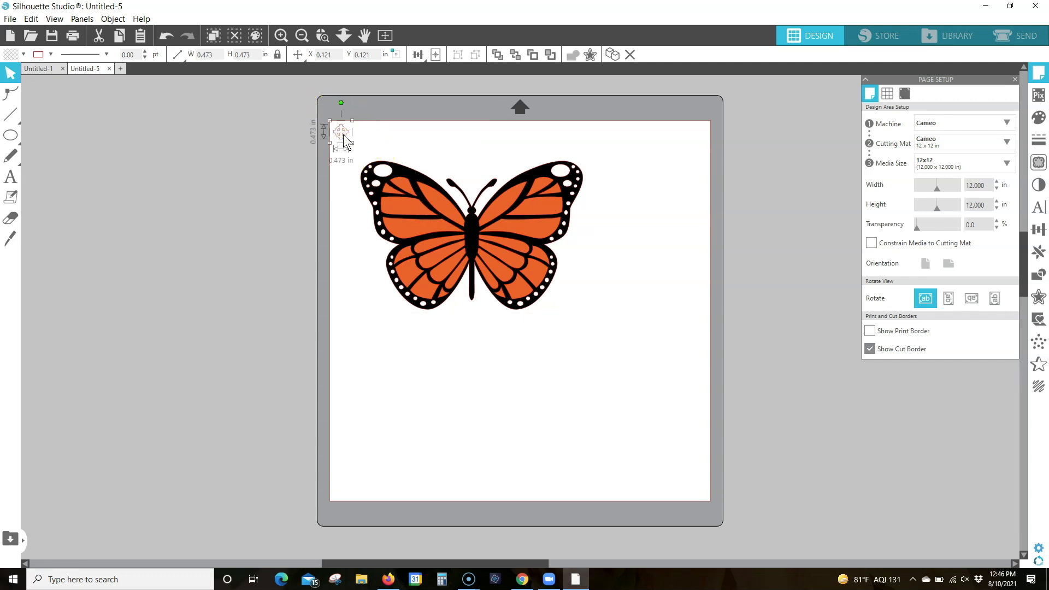
left_click_drag(344, 138, 467, 135)
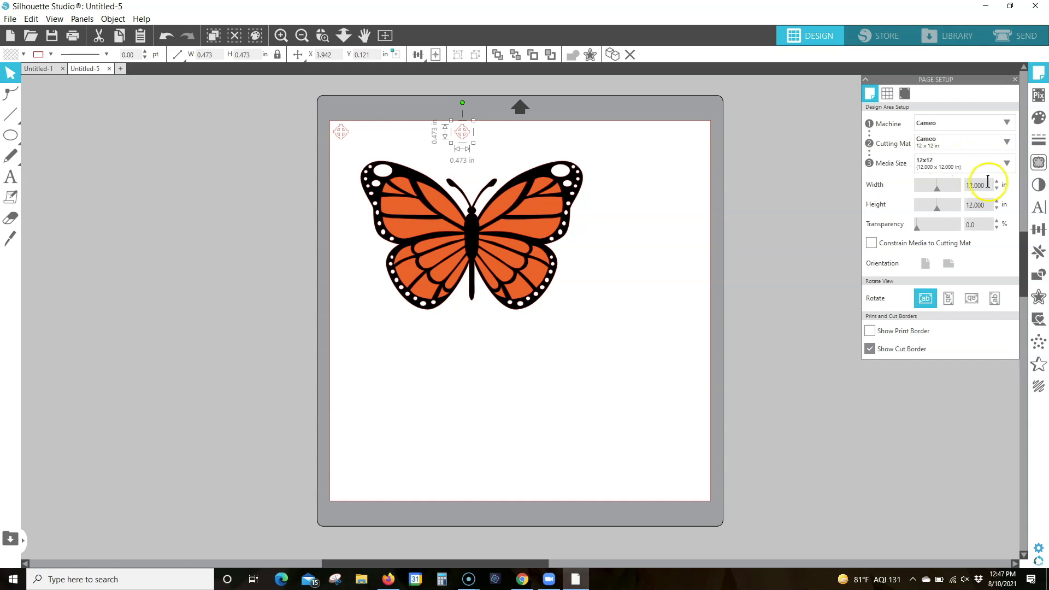
Set a custom page size of 7.5 inches wide by 6 inches high
left_click_drag(951, 188, 934, 192)
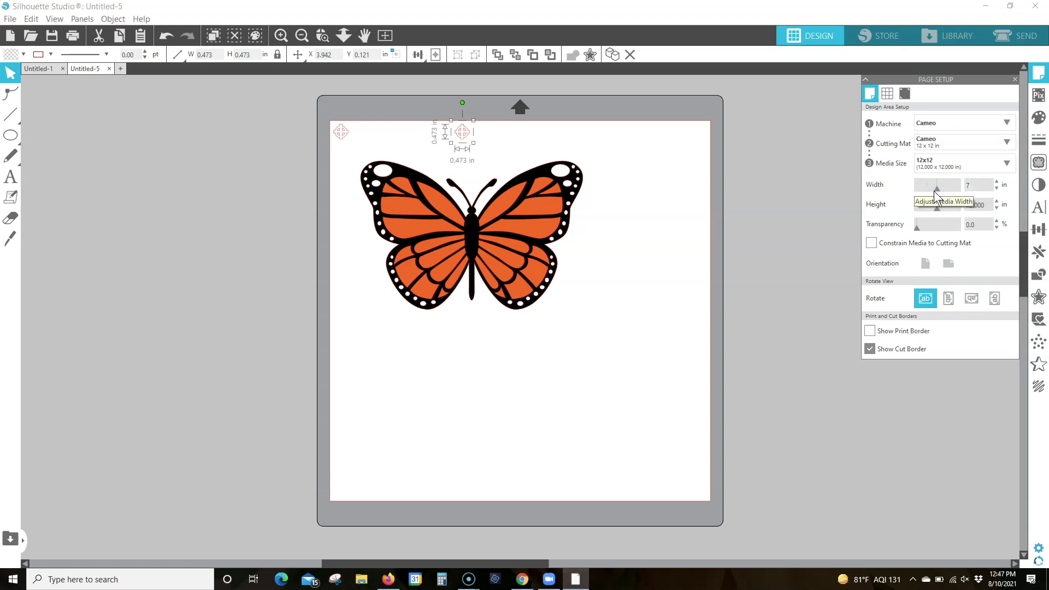
key("Return")
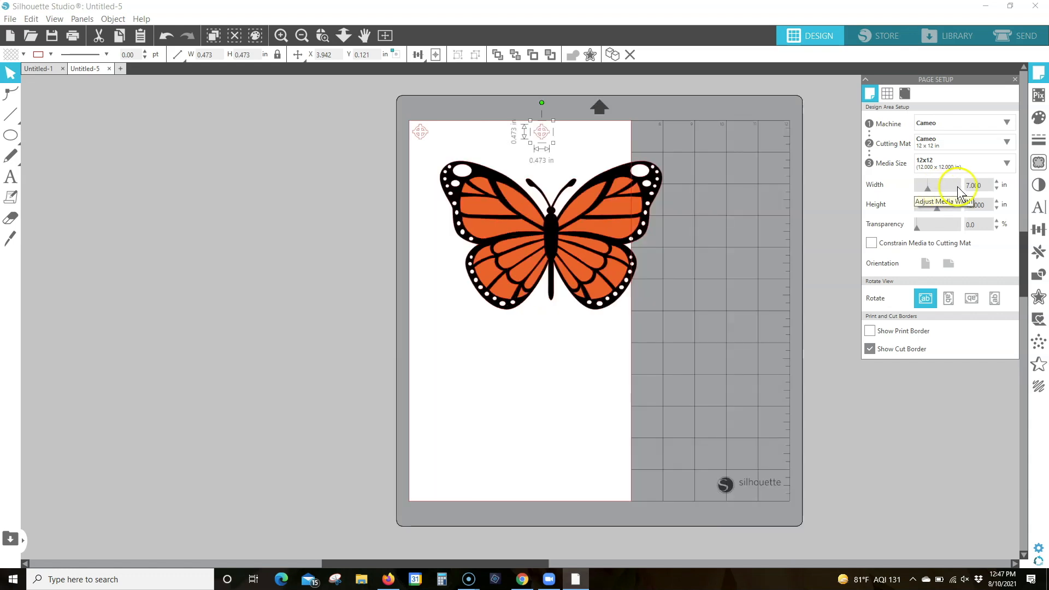
type("7.5")
left_click_drag(991, 206, 941, 208)
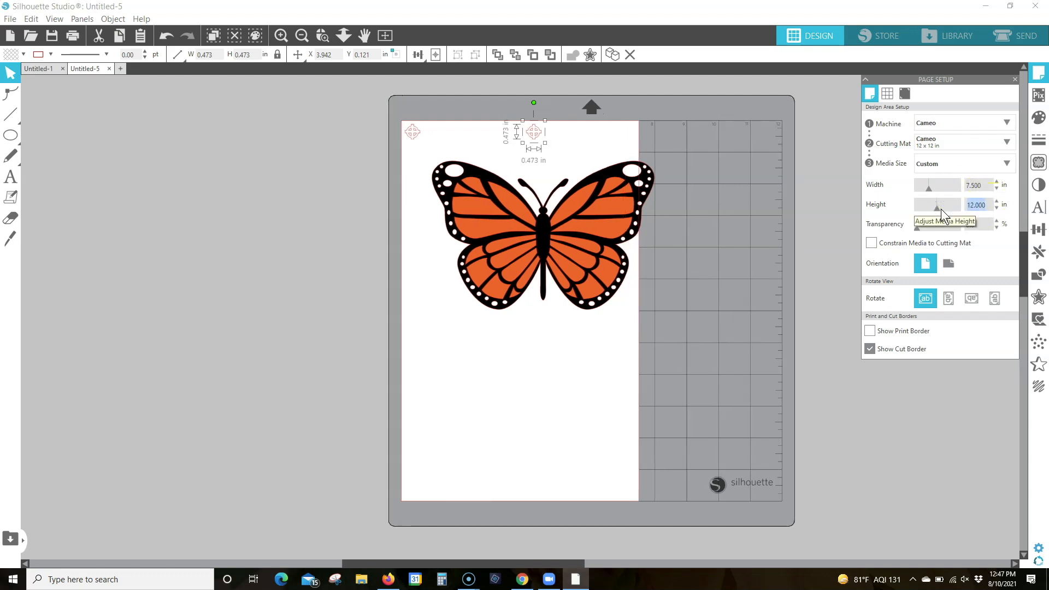
type("6")
key("Return")
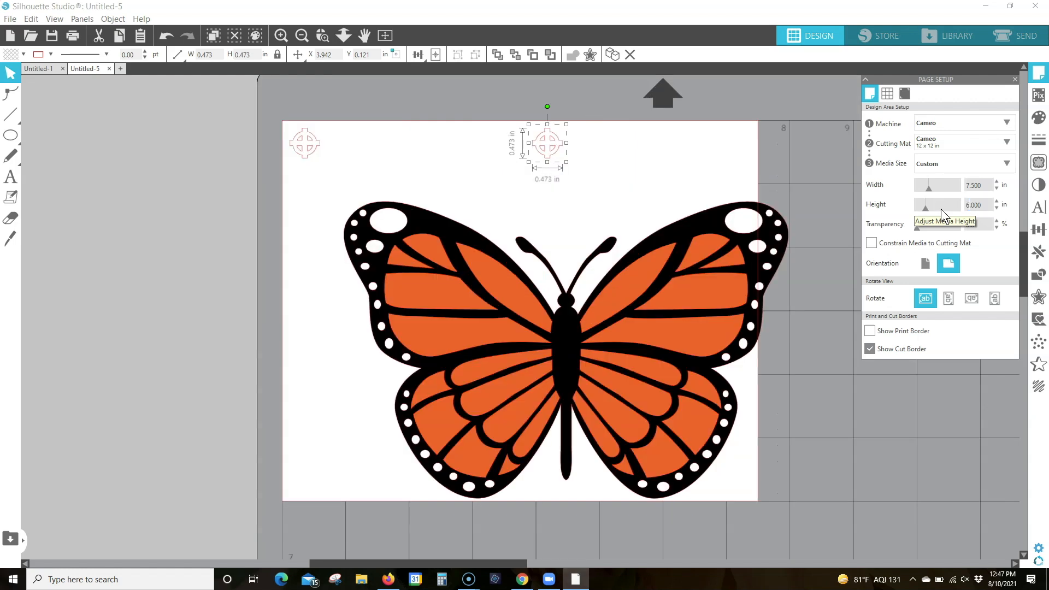
Move the butterfly inside the page to about X 0.191, Y 0.874, and position one crosshair above each upper wing tip
left_click_drag(613, 297, 545, 283)
left_click_drag(306, 140, 331, 149)
left_click_drag(558, 145, 706, 151)
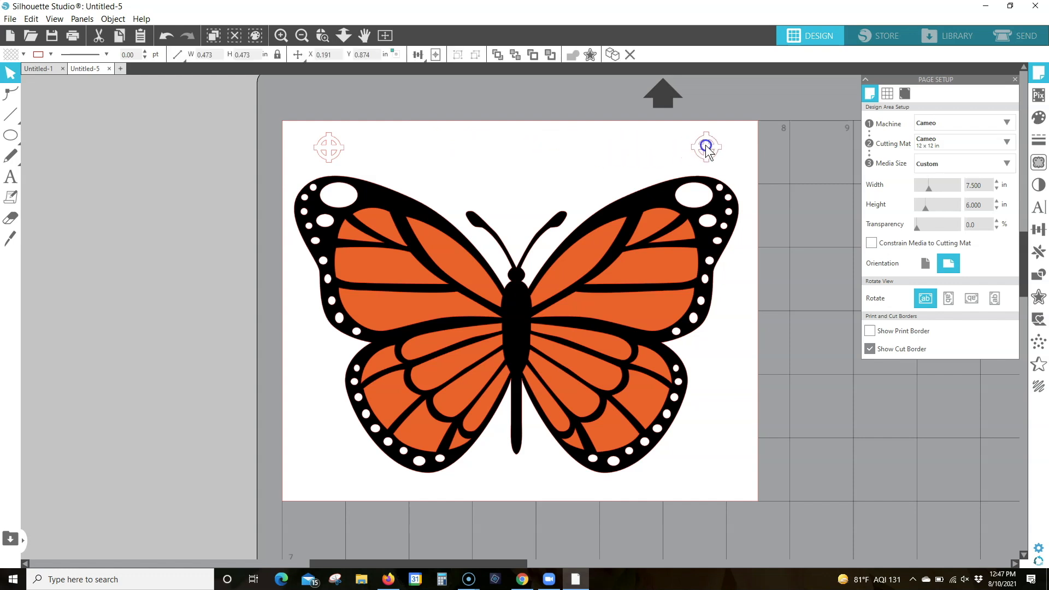
left_click_drag(705, 147, 705, 144)
left_click(648, 151)
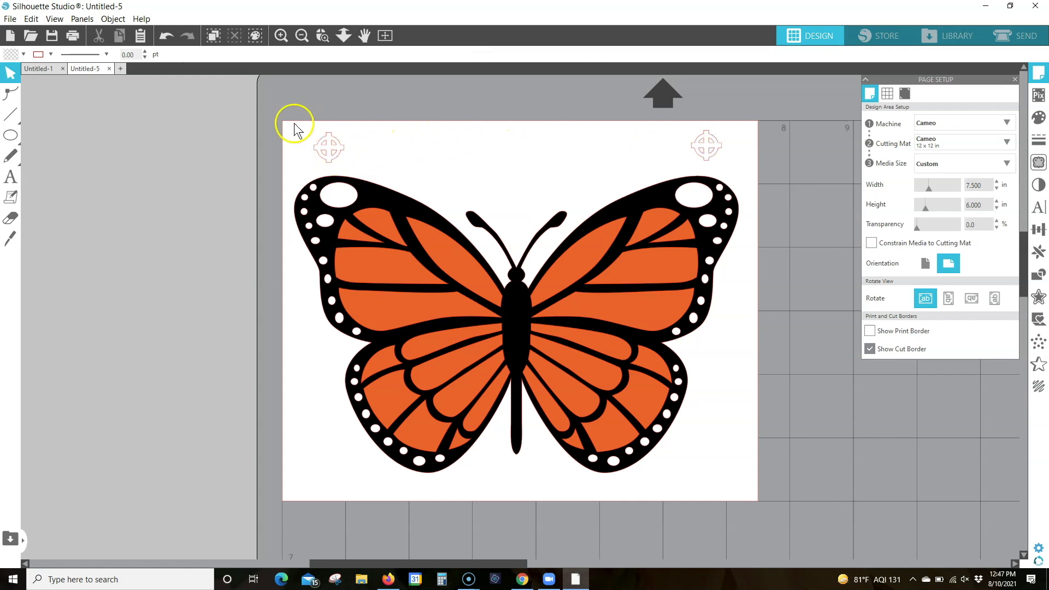
Align the two crosshairs to each other by their middles and group them
left_click_drag(285, 109, 734, 156)
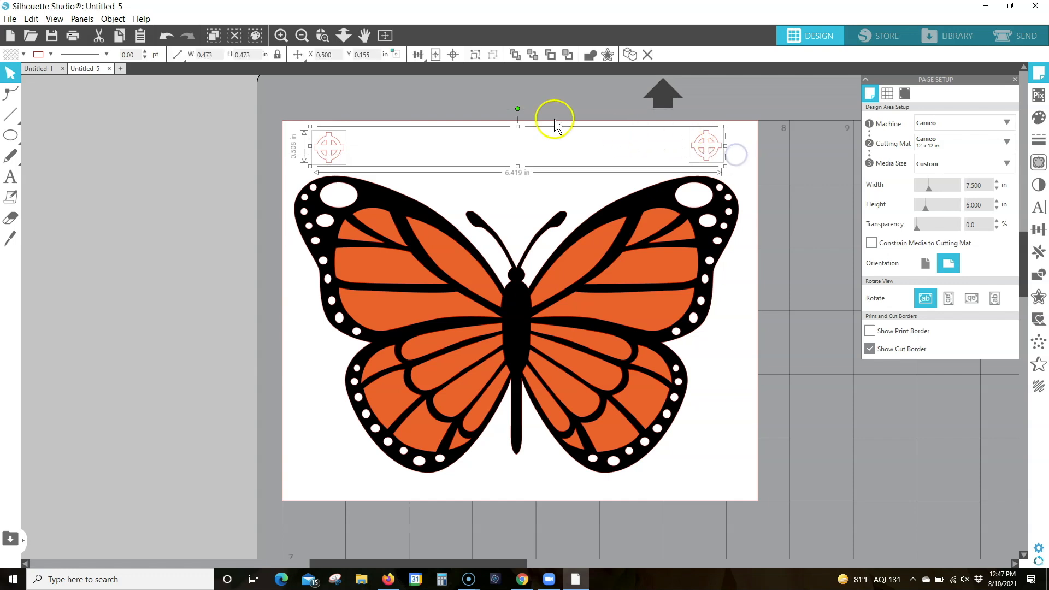
left_click(418, 54)
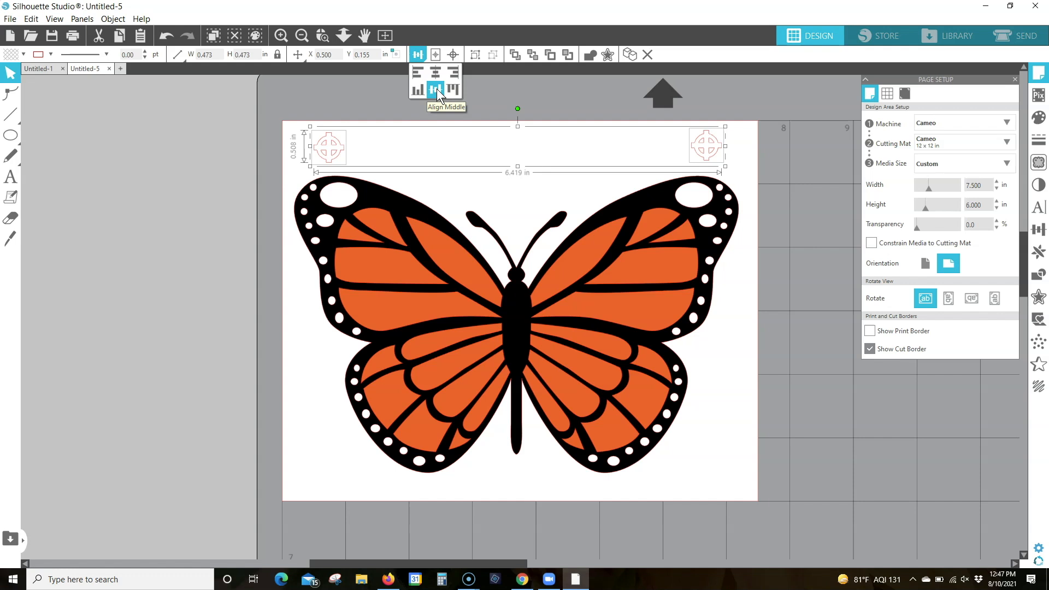
left_click(437, 89)
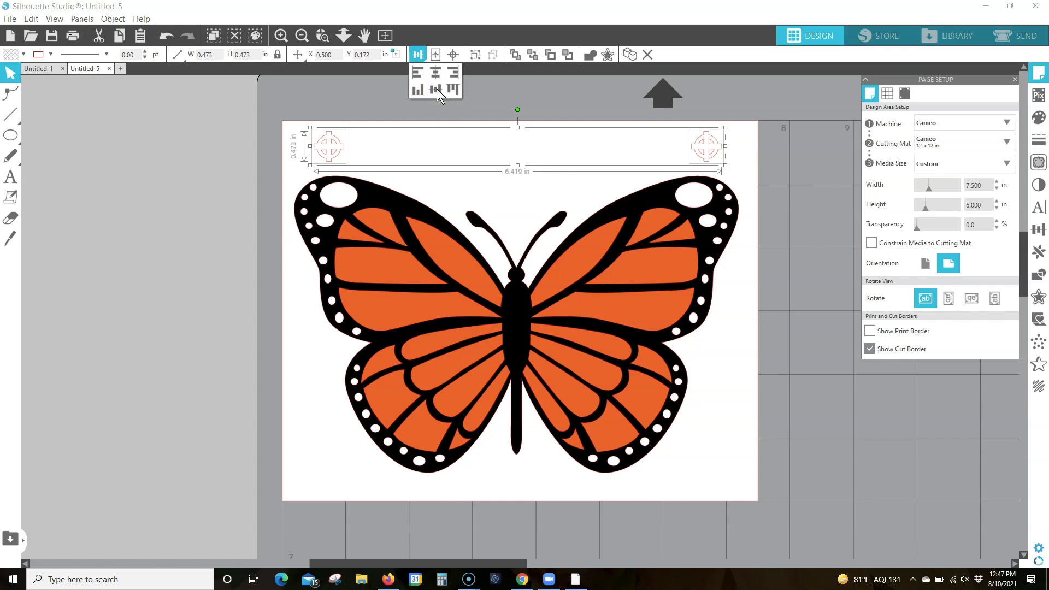
left_click(475, 55)
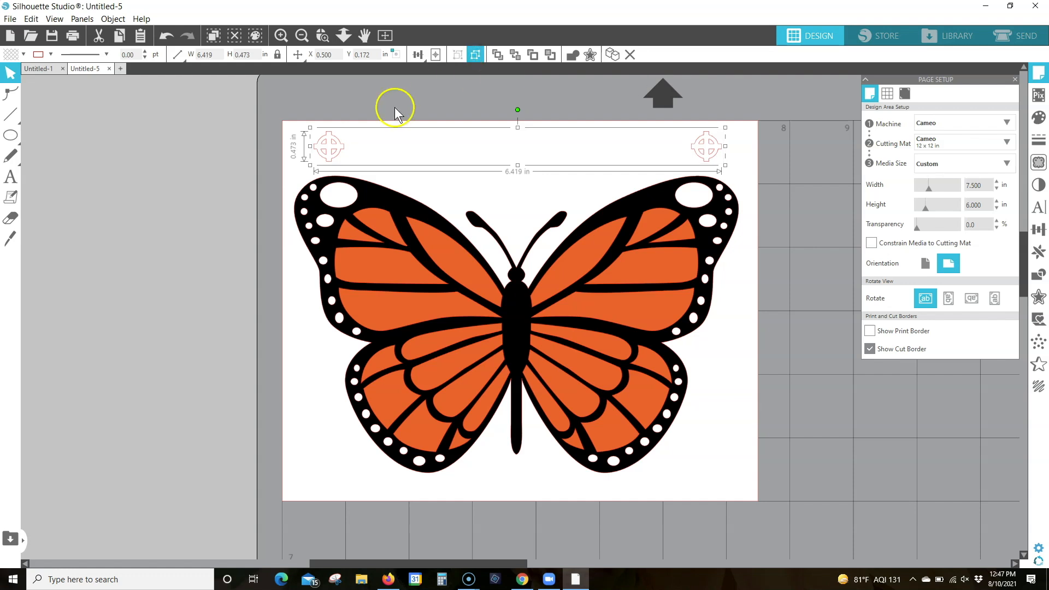
Align the grouped crosshairs and the butterfly by their horizontal centers, then deselect them
left_click_drag(286, 113, 713, 378)
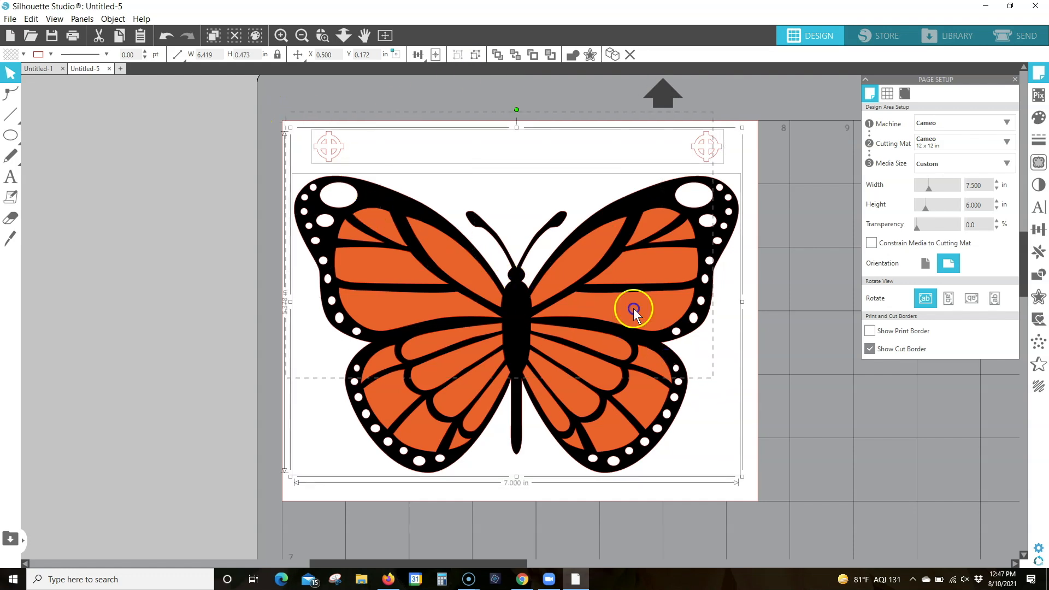
left_click(418, 54)
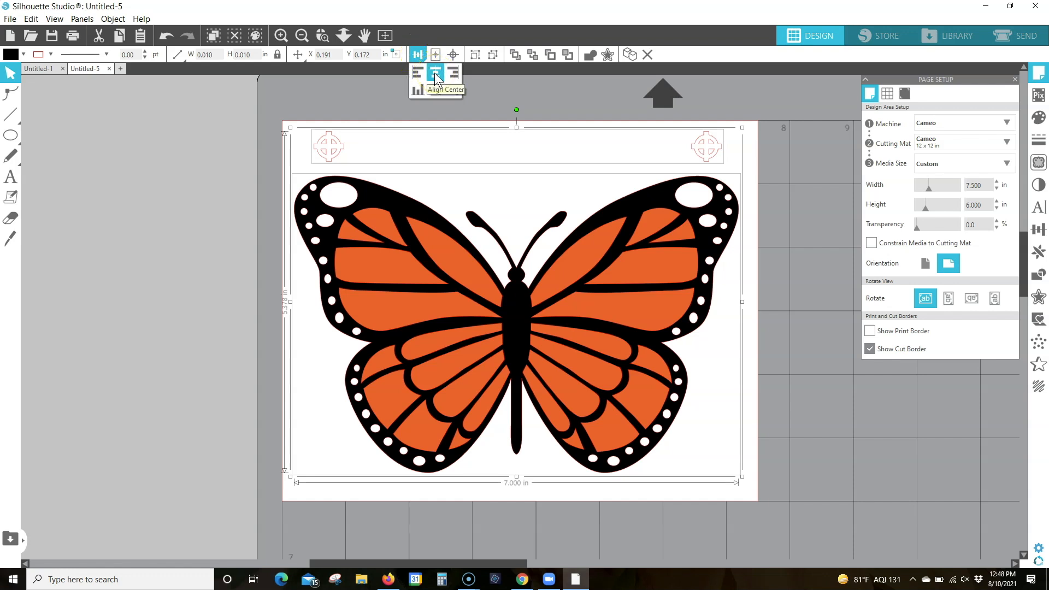
left_click(435, 73)
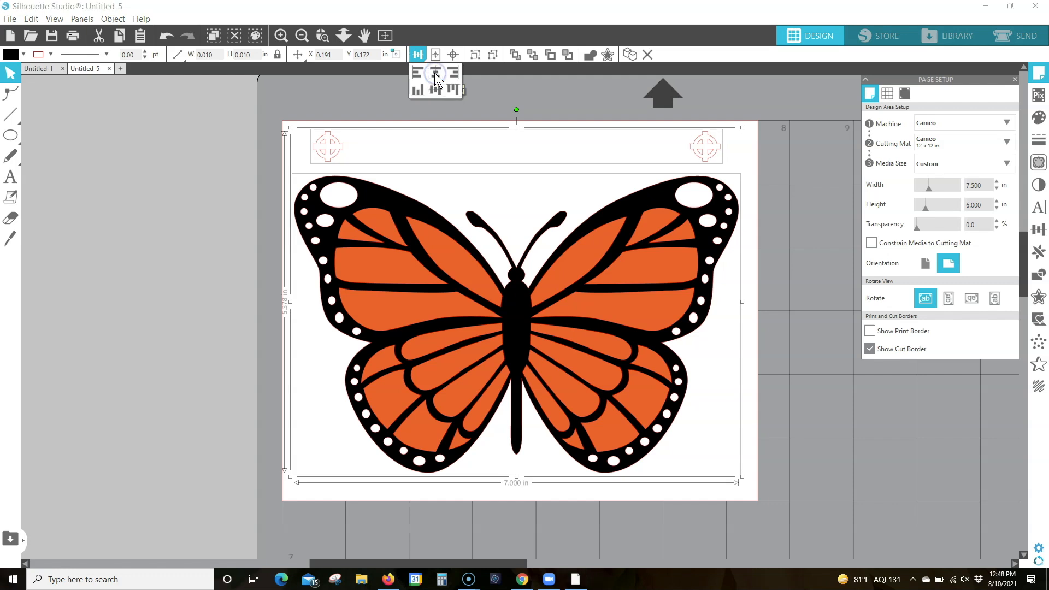
left_click(749, 163)
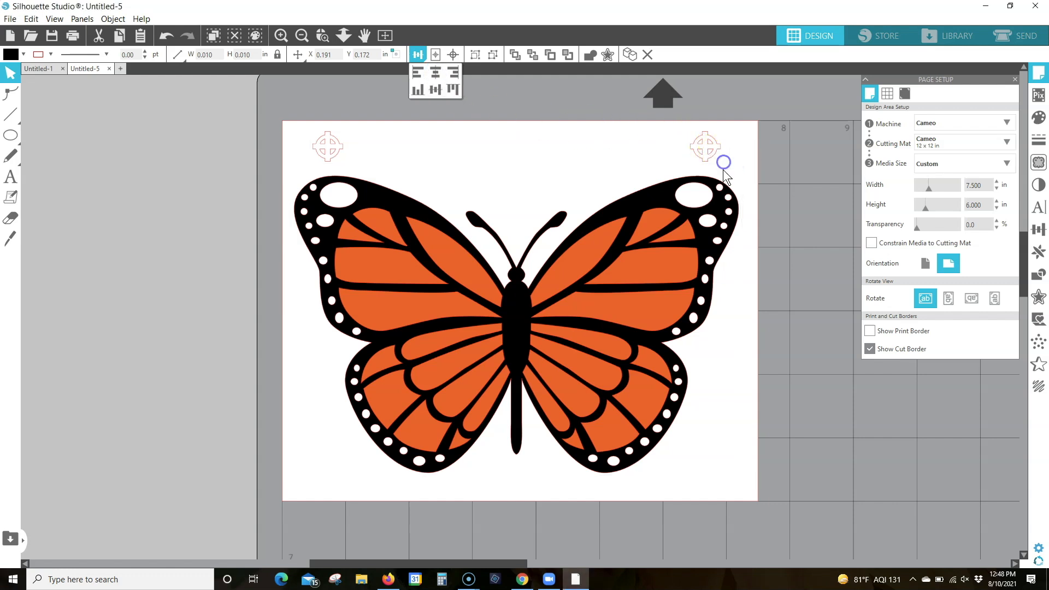
left_click(694, 169)
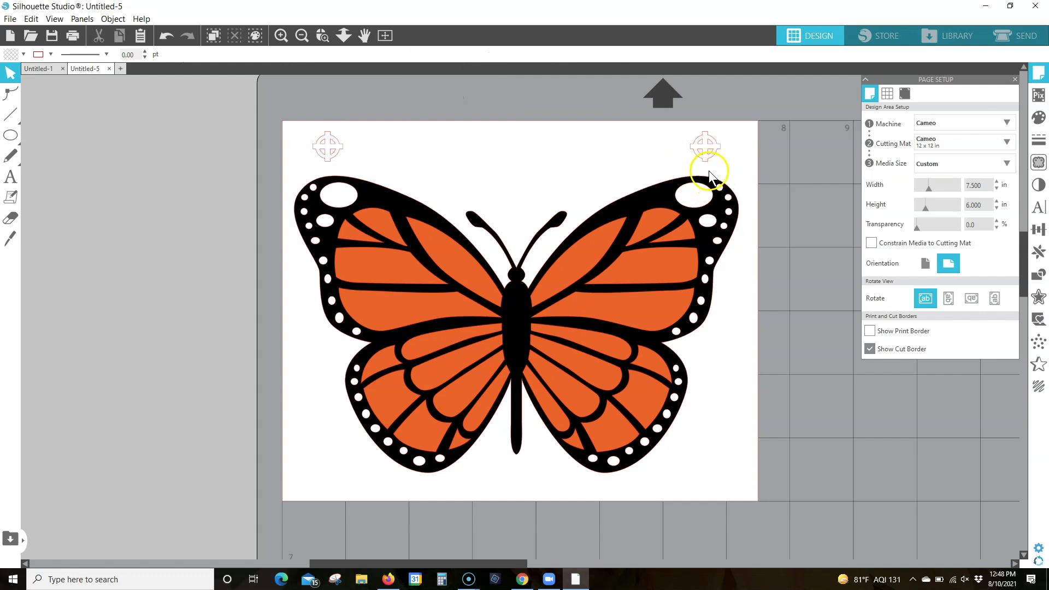
Nudge the butterfly down to Y 1.054 and the grouped crosshairs down to Y 0.207, widening the gap between them
left_click(544, 304)
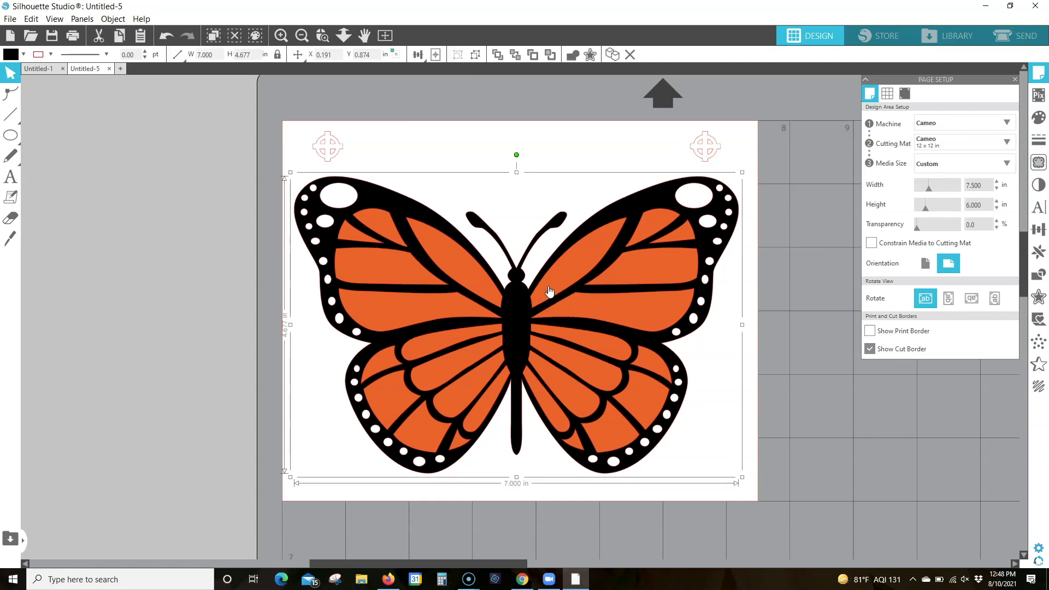
key("Down")
key("Down")
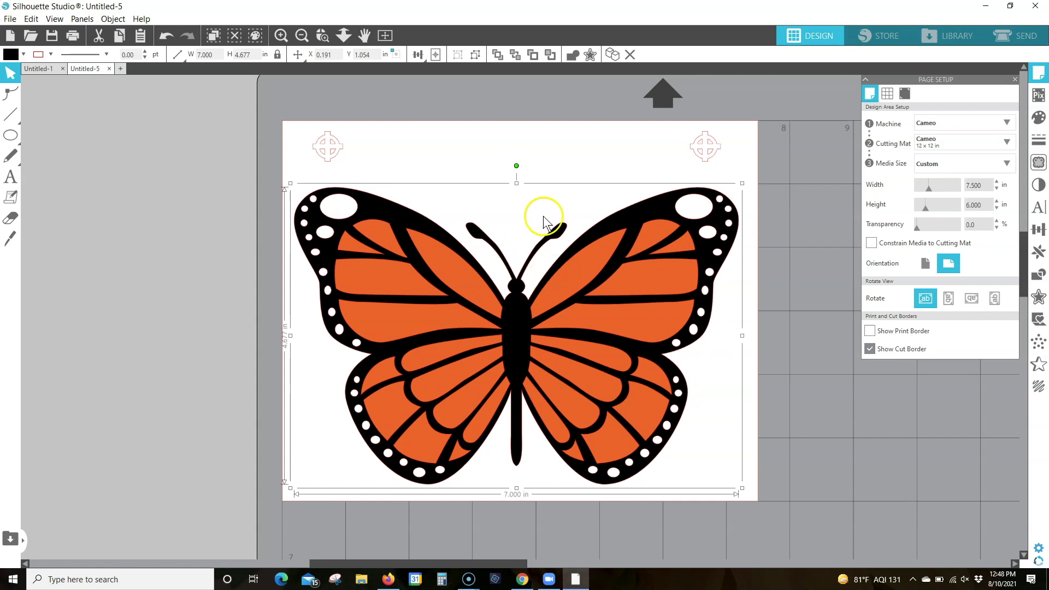
left_click_drag(299, 116, 791, 148)
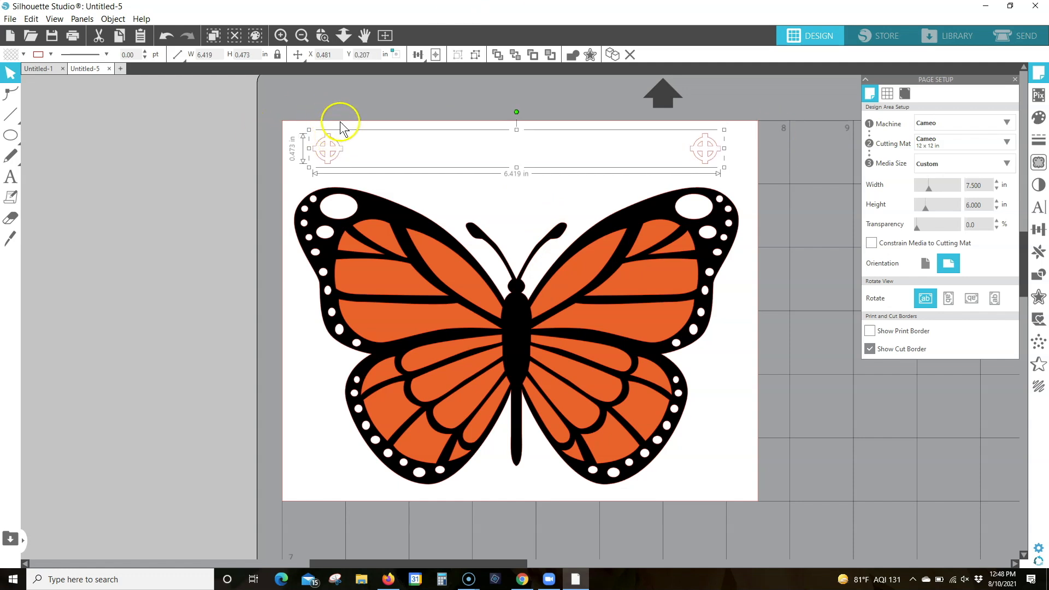
left_click(799, 141)
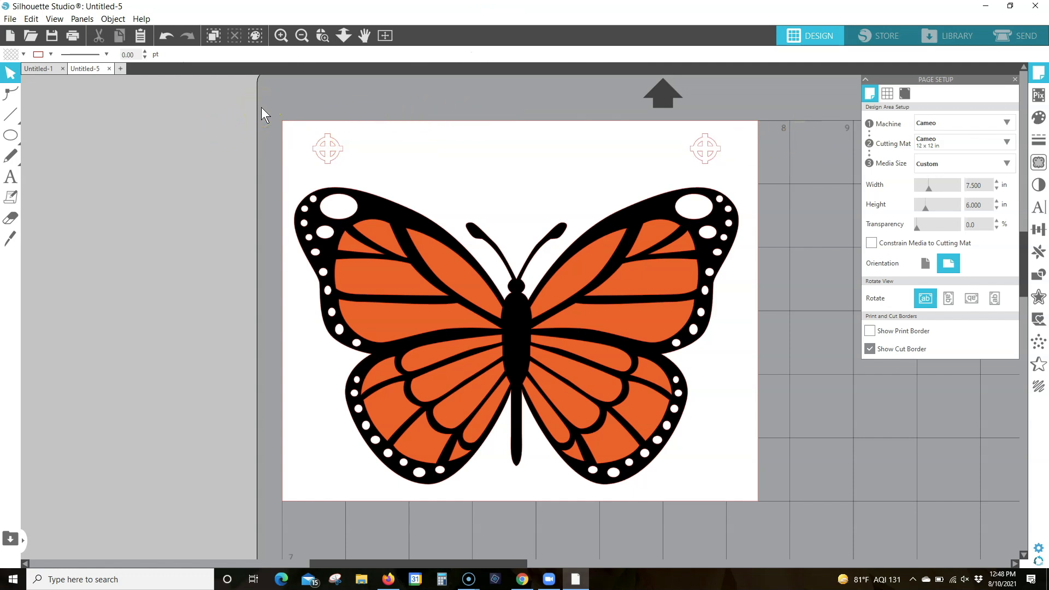
Group the butterfly with the crosshairs and center the group on the page
left_click_drag(261, 107, 798, 493)
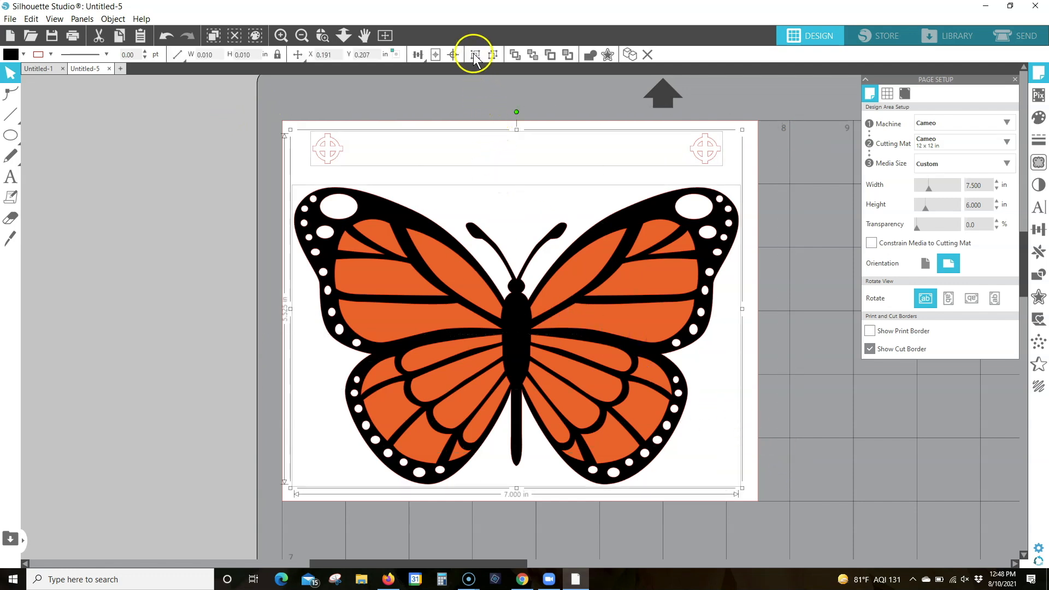
left_click(473, 55)
left_click(434, 56)
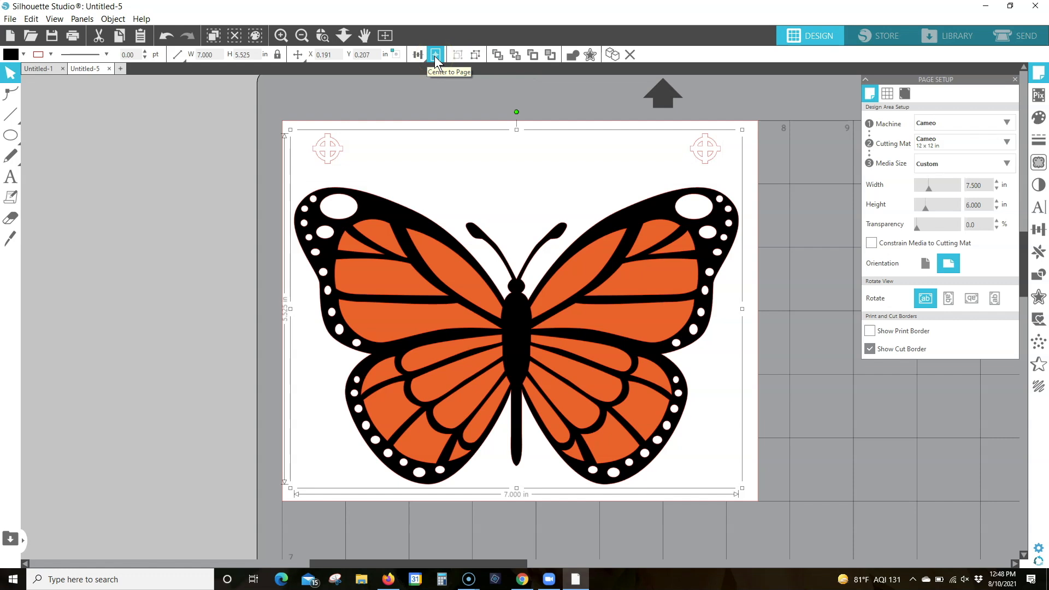
left_click(434, 55)
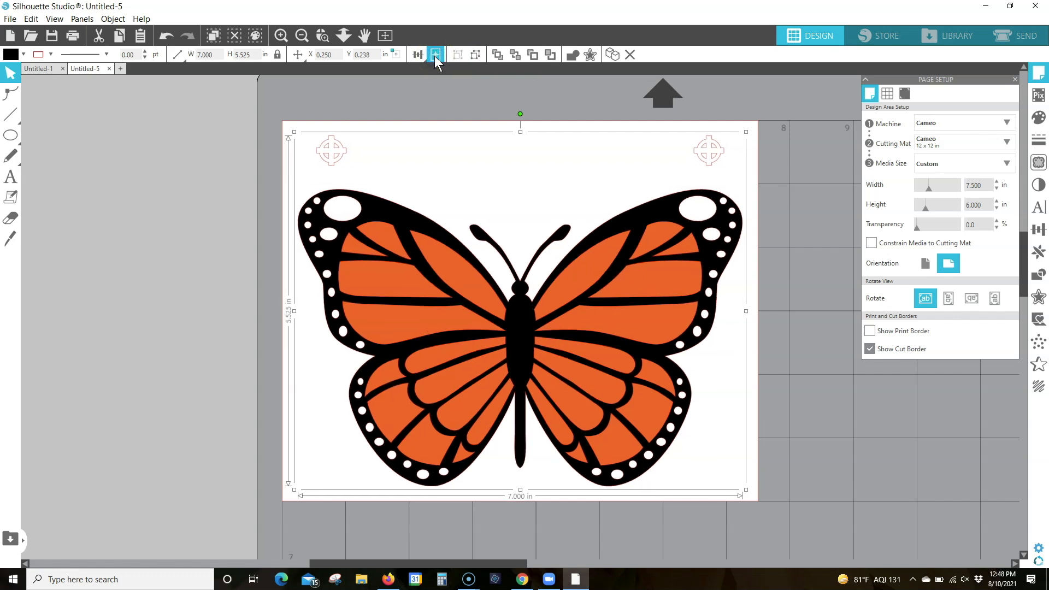
left_click(801, 130)
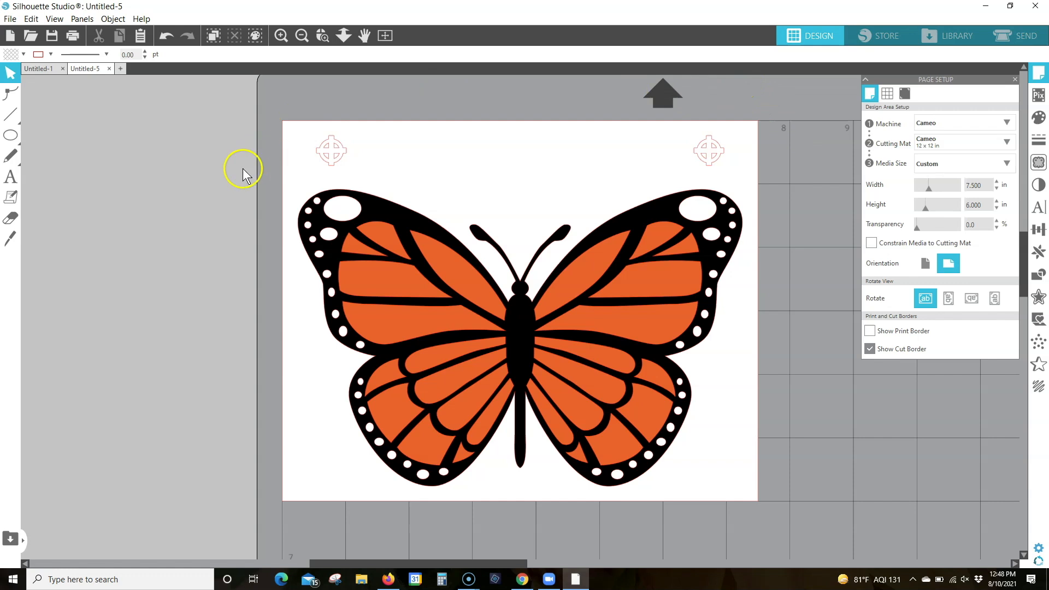
Add the text "B" in 72 pt Arial and place it in the page's lower-left corner beside the butterfly's wing
left_click(19, 179)
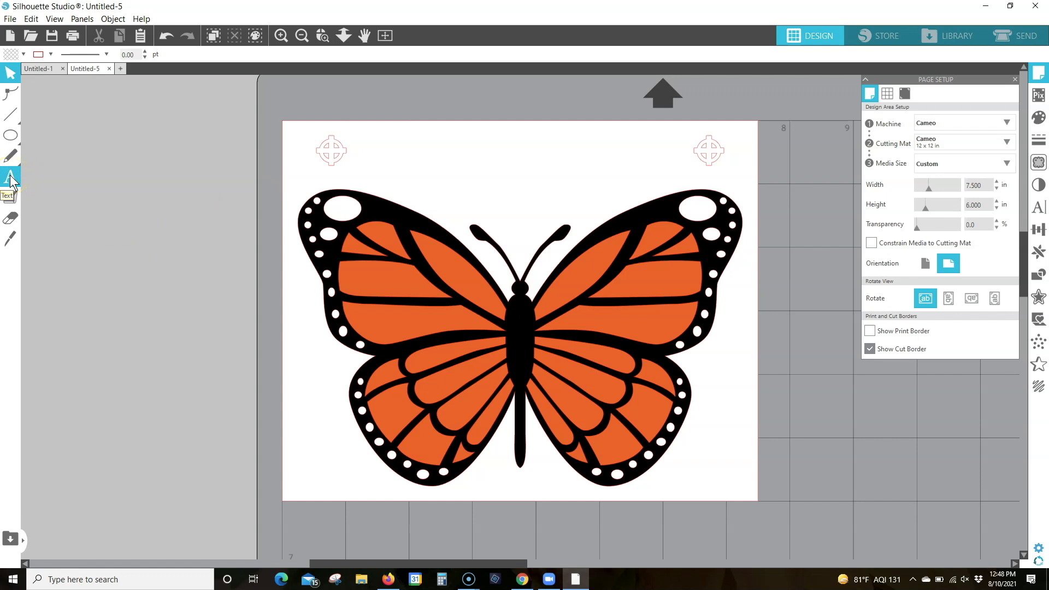
left_click(11, 179)
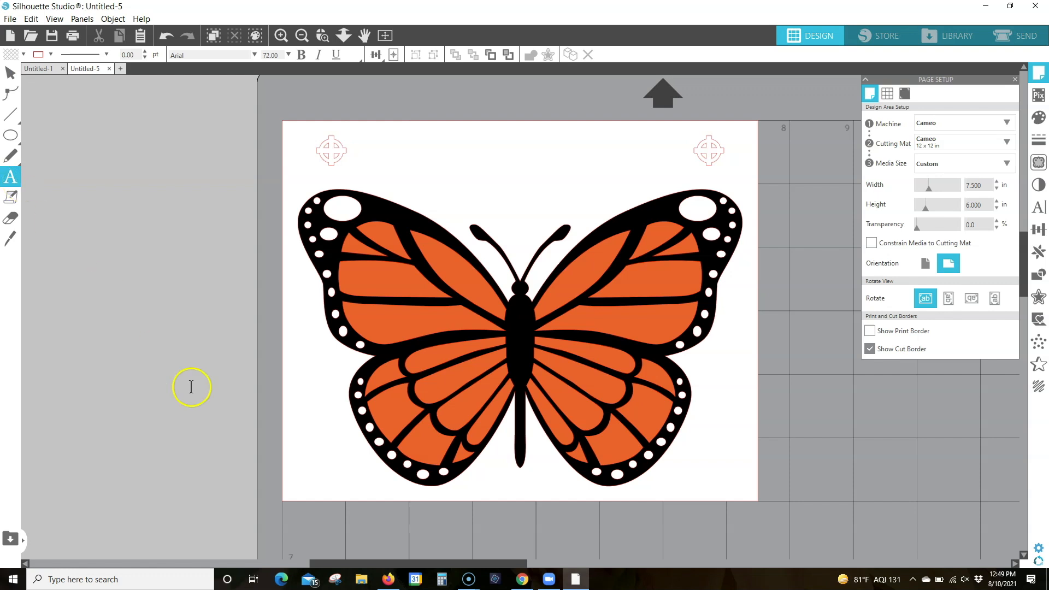
left_click(298, 469)
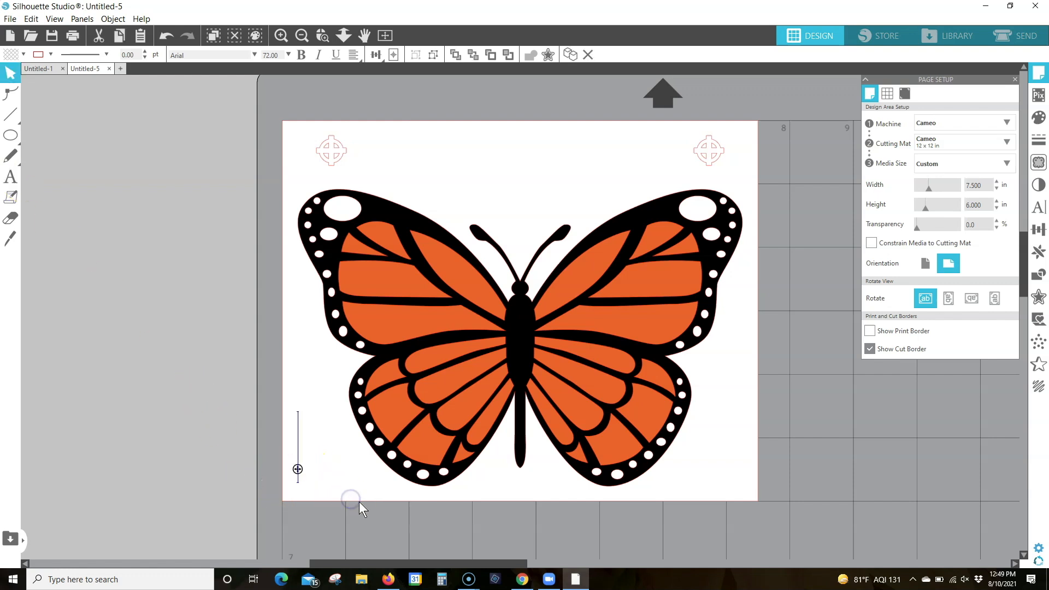
type("B")
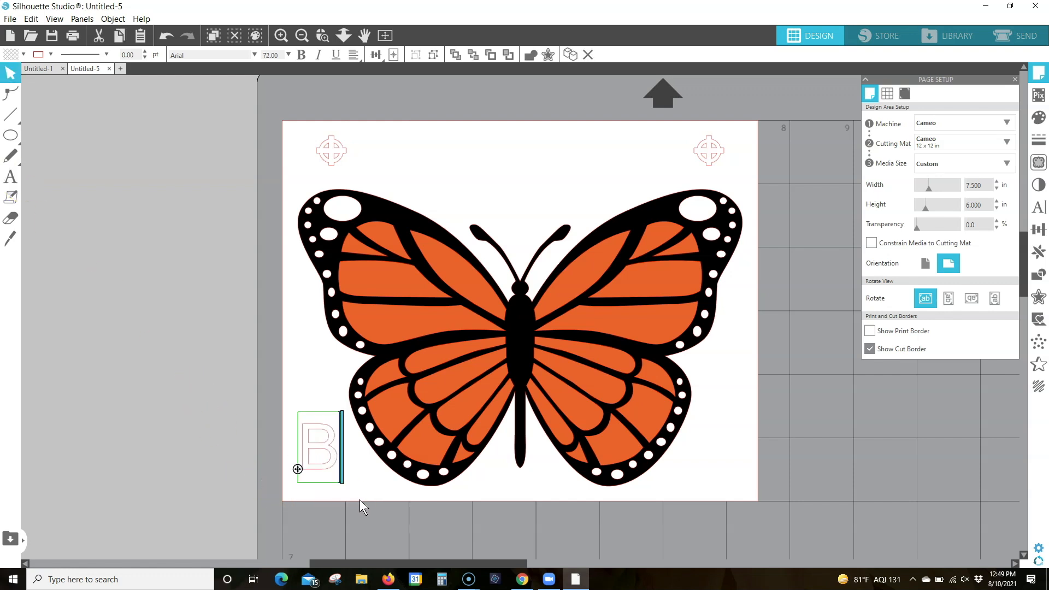
left_click(188, 391)
left_click_drag(309, 428, 305, 445)
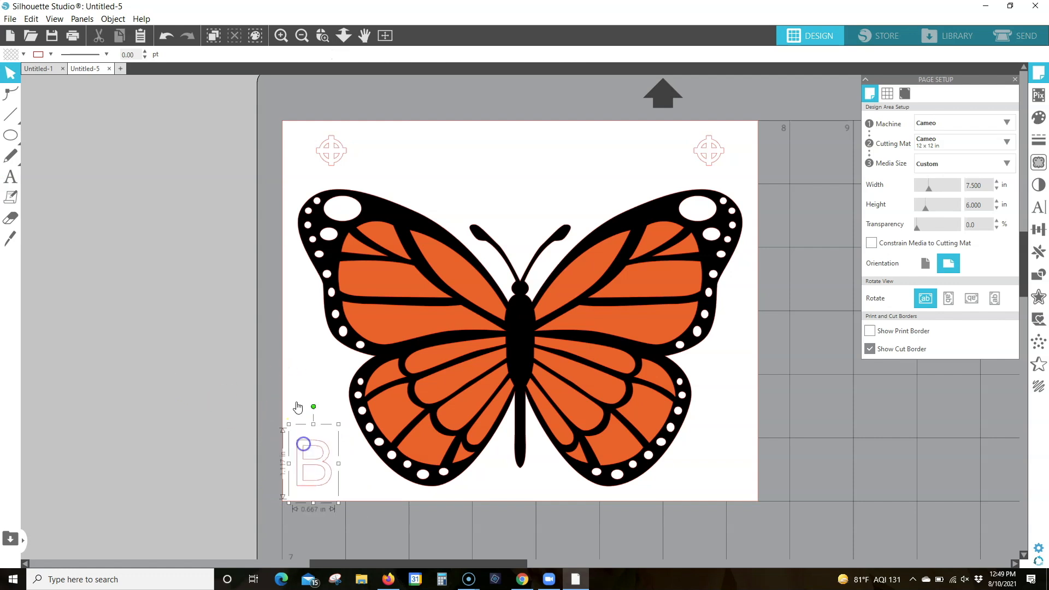
Fill the letter B with light gray and deselect it
left_click(23, 54)
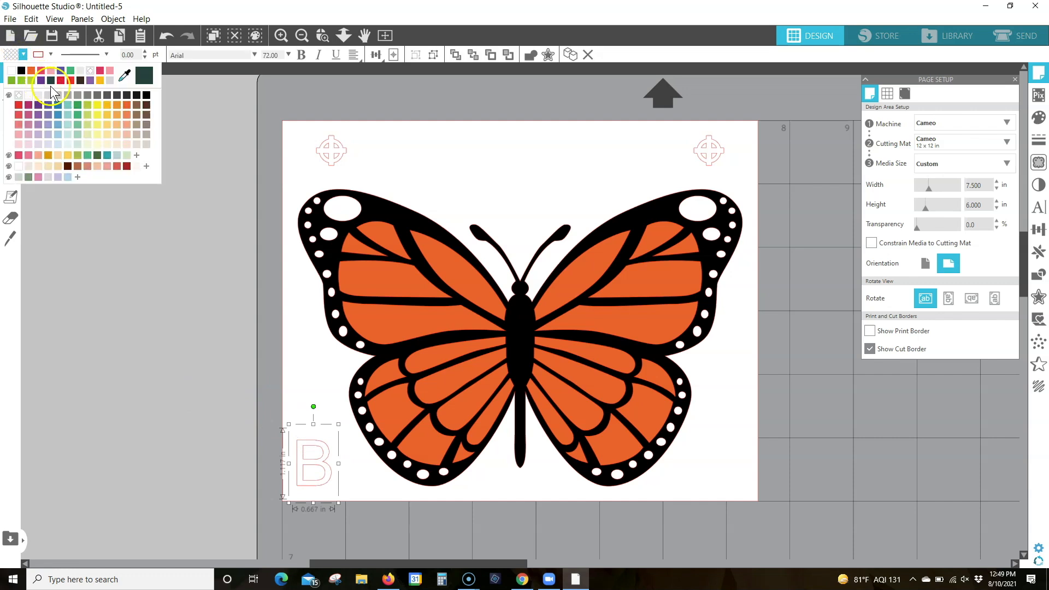
left_click(58, 96)
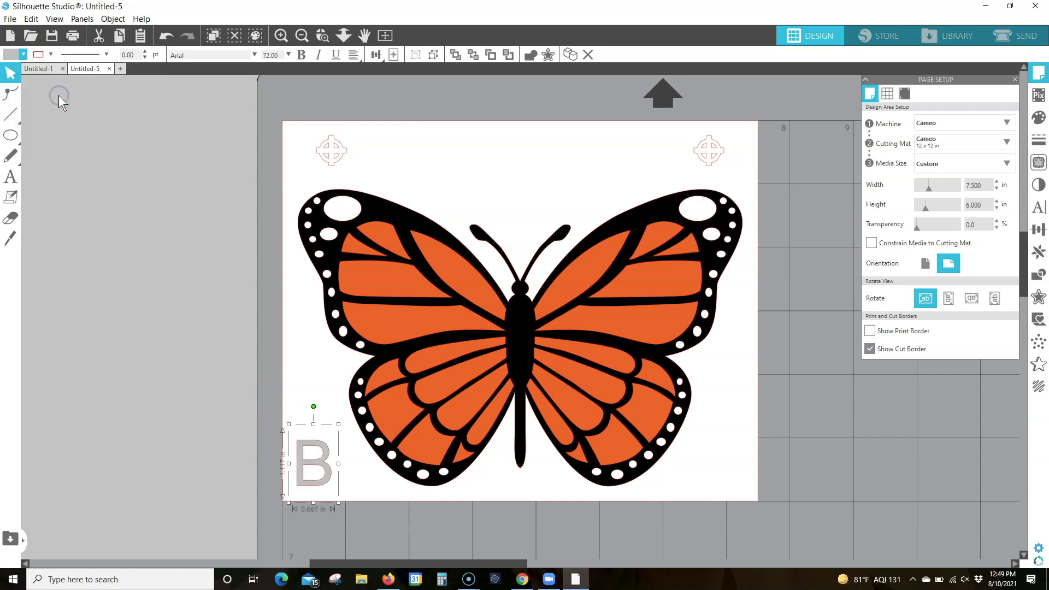
left_click(820, 137)
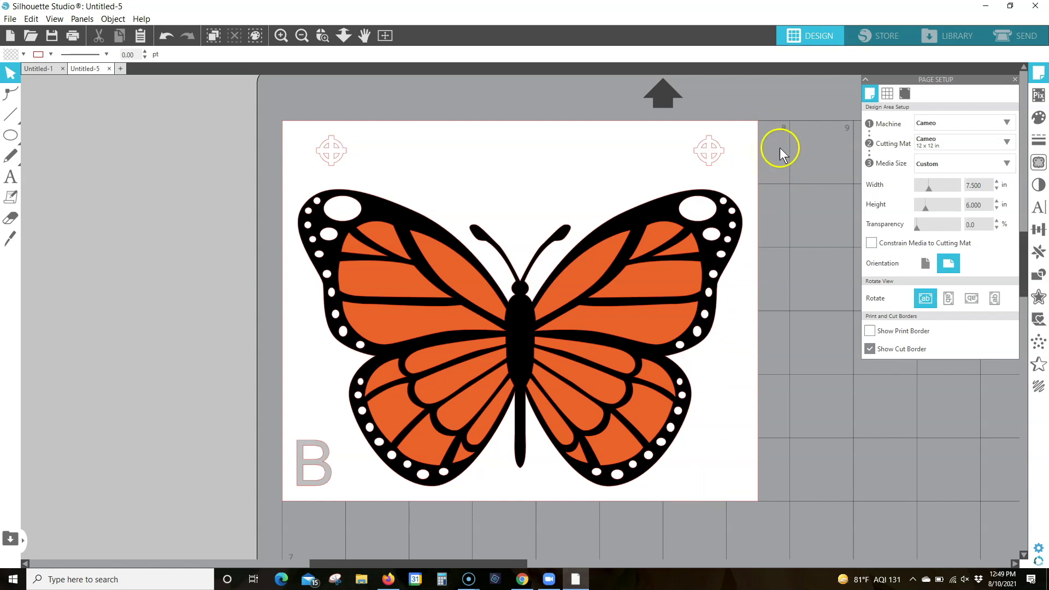
Open the cut setup for the design, organize the cut actions by fill color, and select the black fill's settings
left_click(1026, 39)
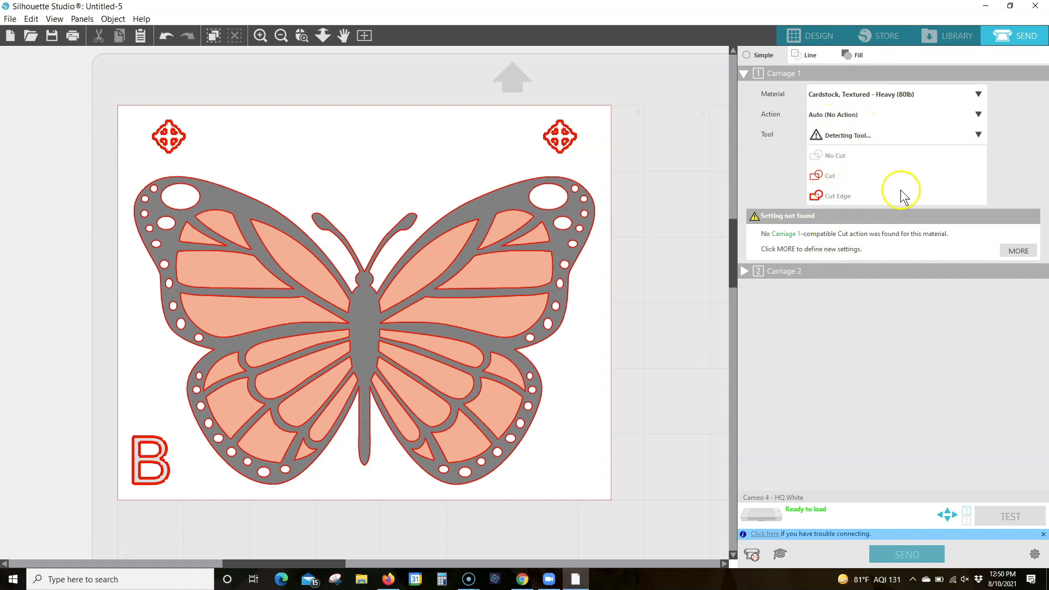
left_click(855, 116)
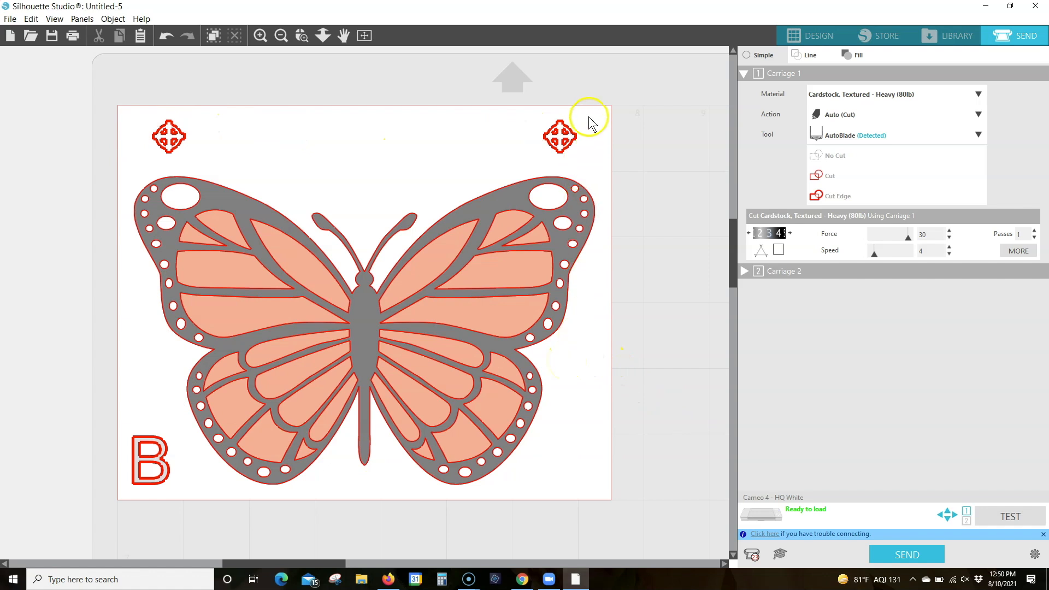
left_click(869, 55)
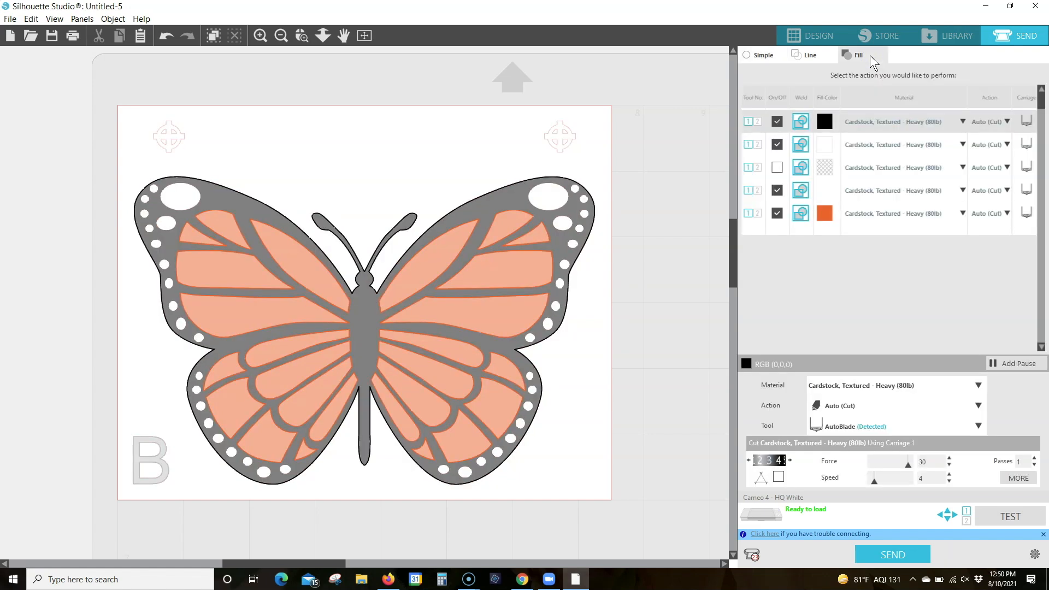
left_click(777, 144)
left_click(823, 122)
Set the cut material for the black fill to Vinyl, Glossy
left_click(978, 385)
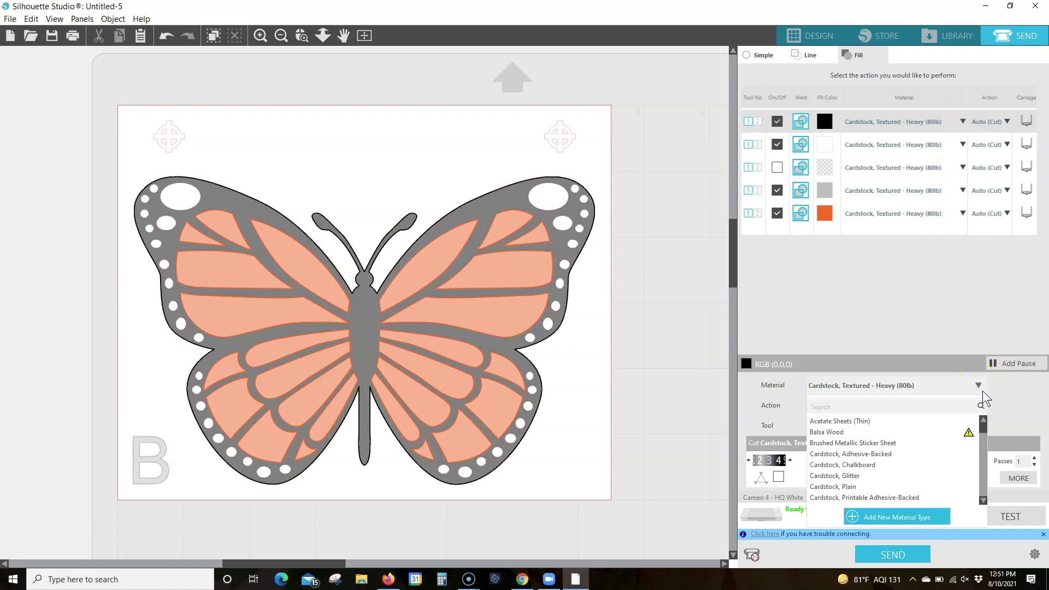
scroll(883, 449, "down", 6)
scroll(883, 448, "down", 10)
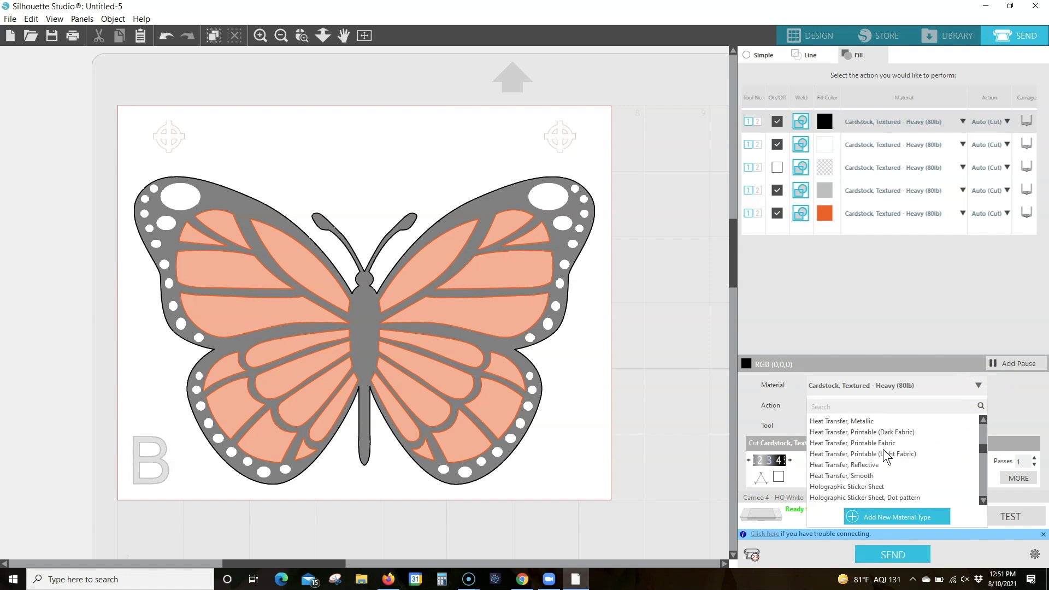
scroll(882, 449, "down", 1)
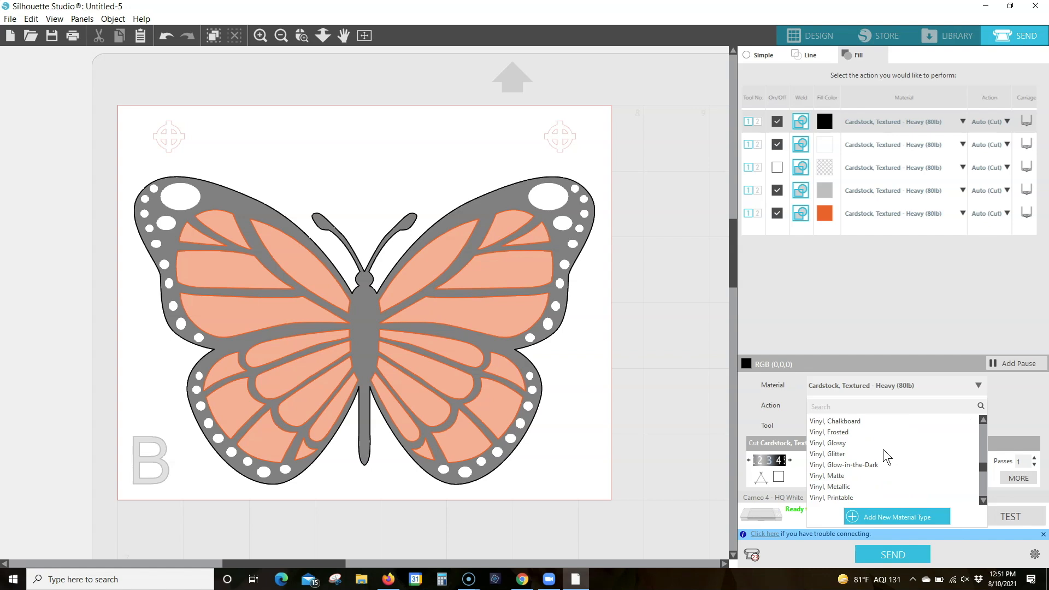
left_click(838, 438)
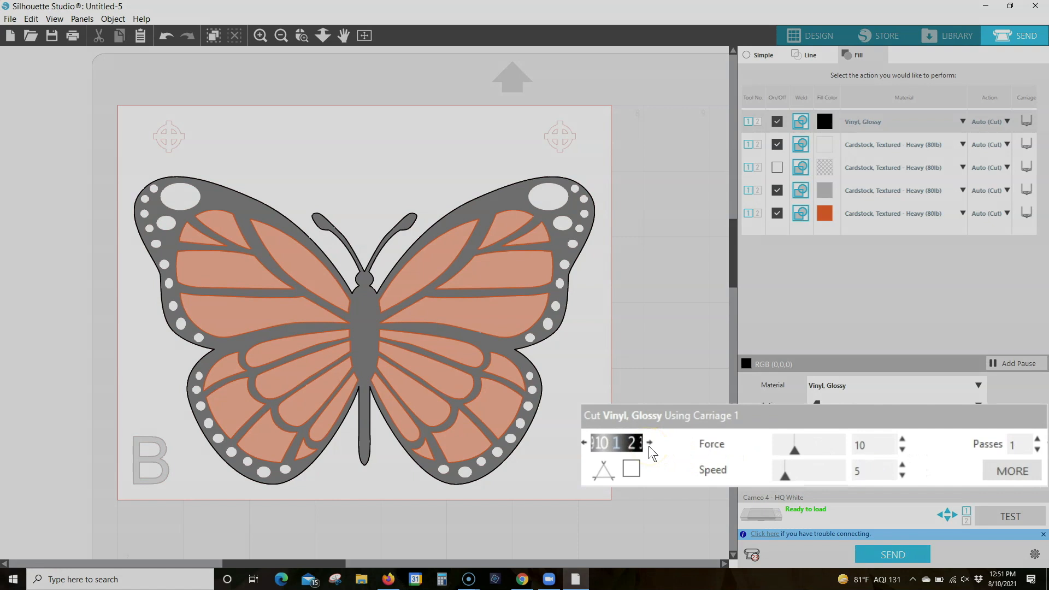
Give the black fill a blade depth of 2, force 10 and speed 9, with line segment overcut enabled
left_click(650, 443)
left_click(902, 446)
left_click(902, 446)
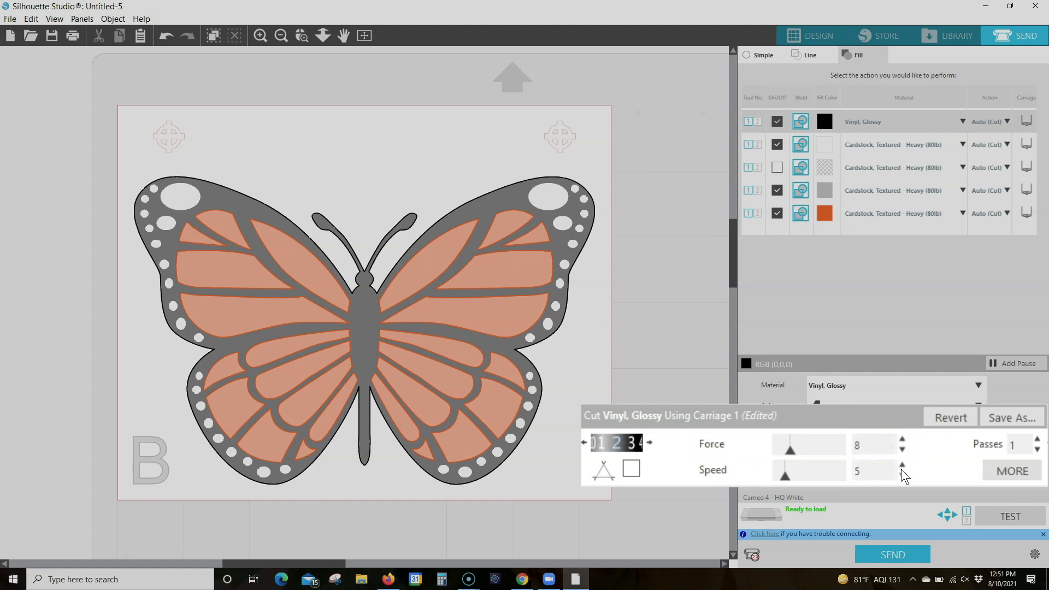
left_click(903, 437)
left_click(903, 437)
left_click_drag(782, 473, 804, 477)
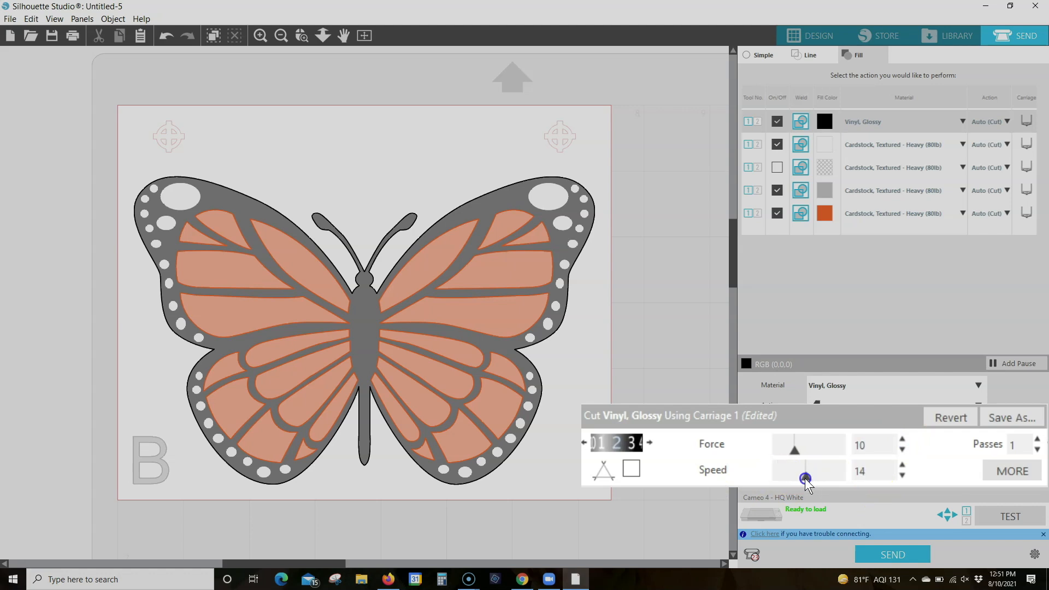
left_click(903, 475)
left_click(902, 475)
left_click(902, 474)
left_click(903, 474)
left_click(902, 474)
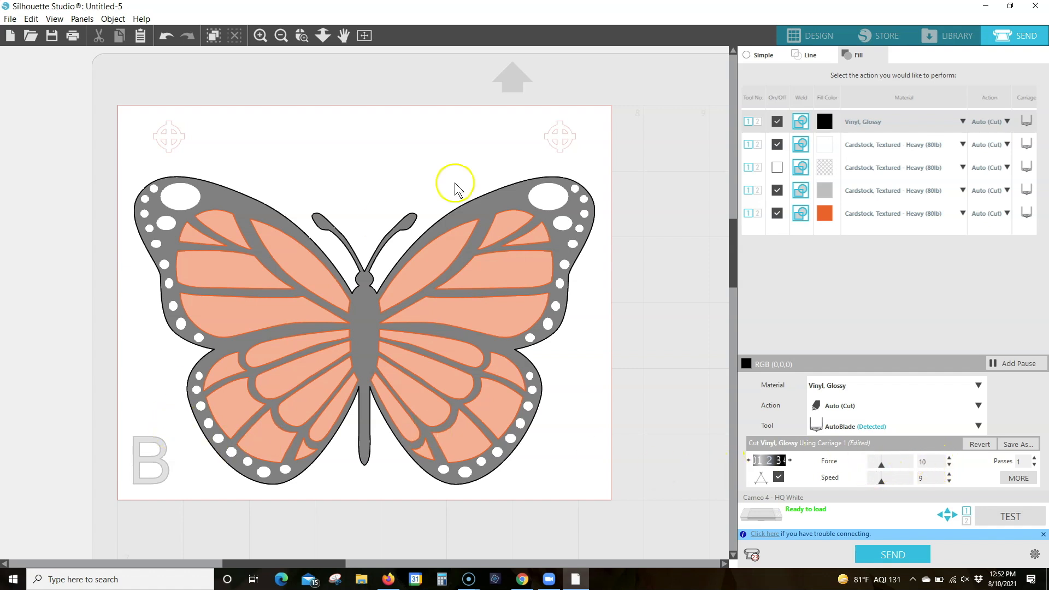
Set the white fill to Vinyl, Glossy with blade depth 2, speed 9 and line segment overcut enabled
left_click(962, 145)
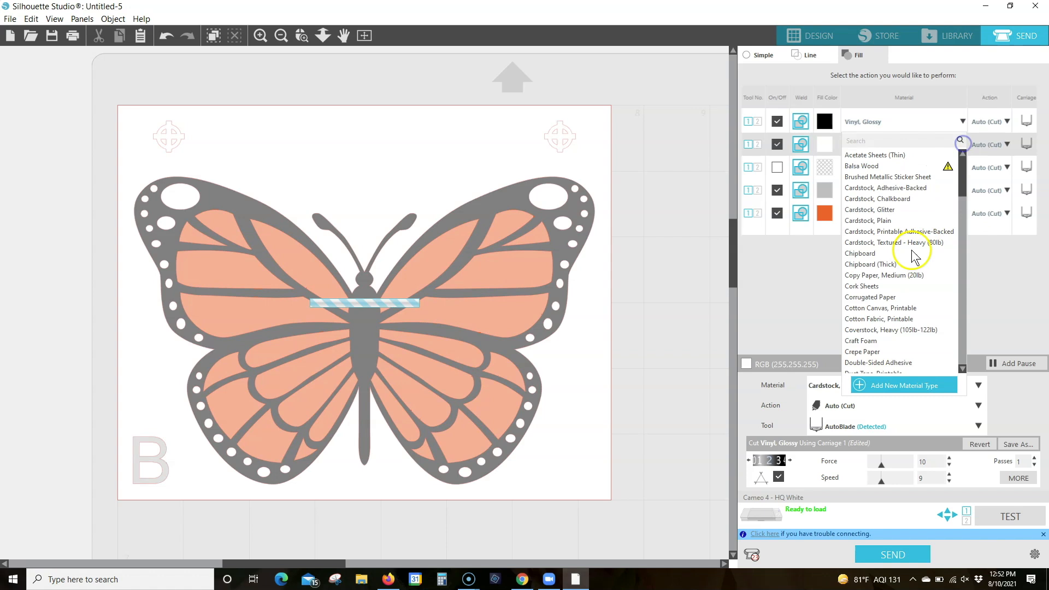
scroll(909, 254, "down", 8)
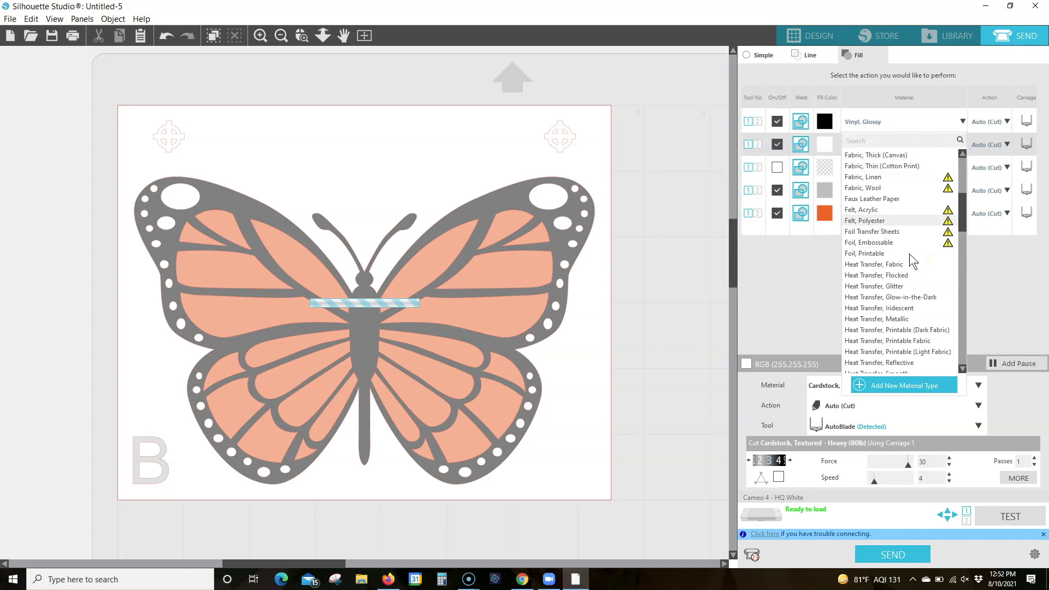
scroll(909, 253, "down", 12)
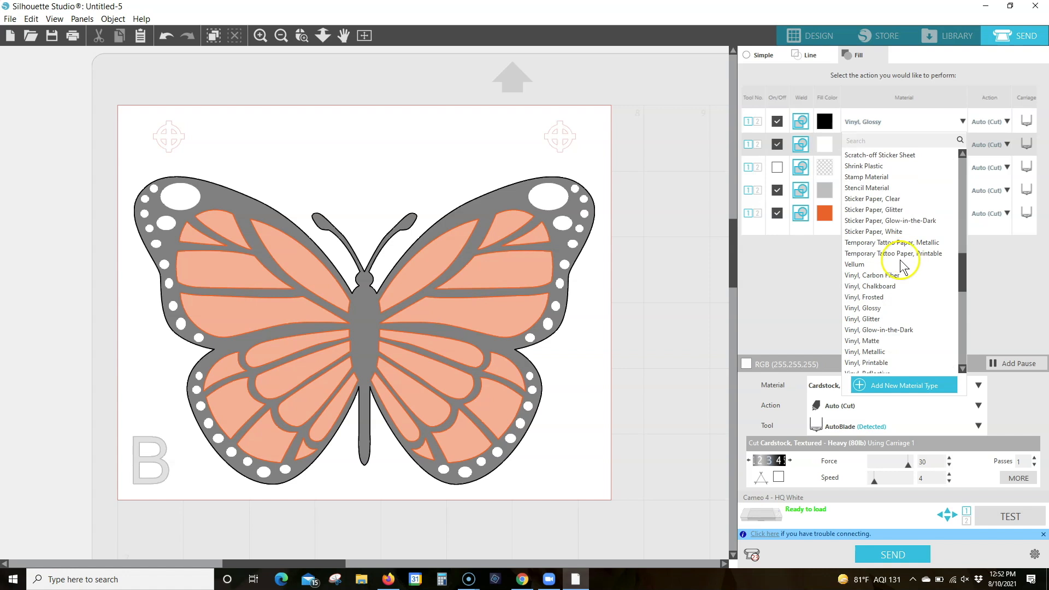
left_click(871, 308)
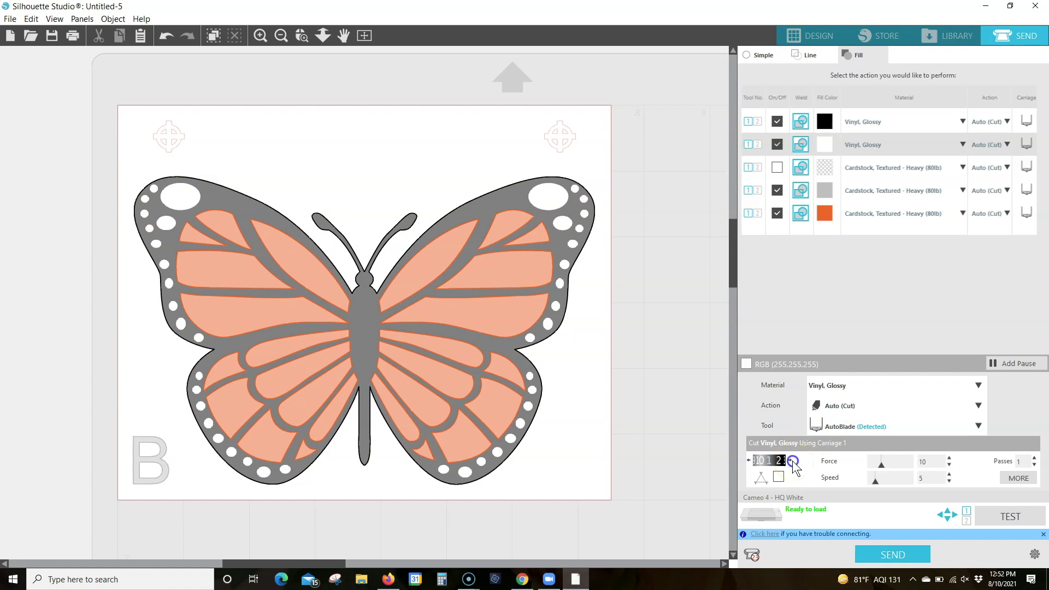
left_click_drag(933, 462, 911, 479)
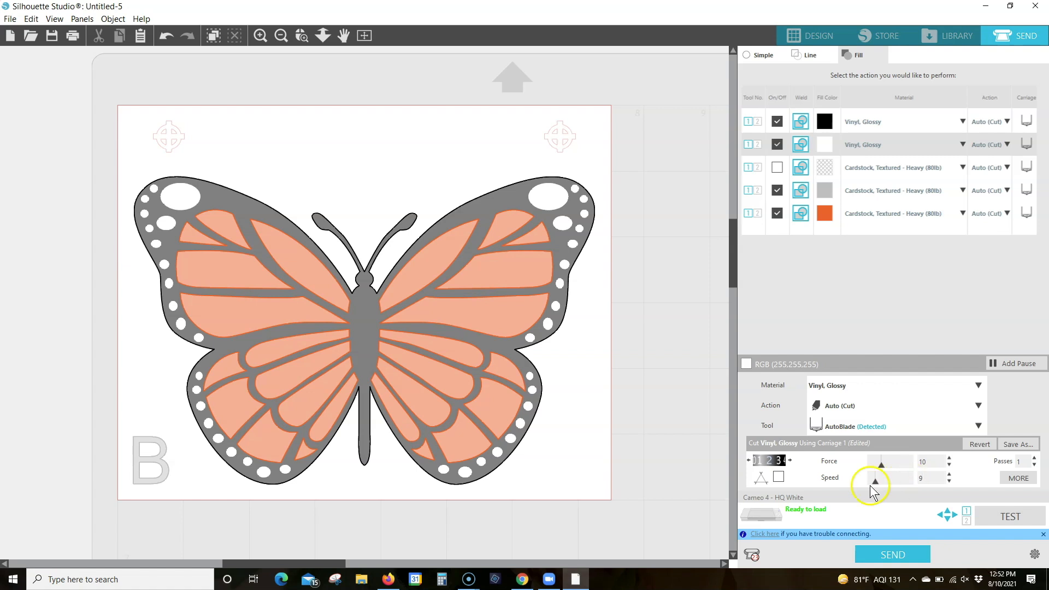
left_click(778, 477)
Set the no-color fill to Vinyl, Glossy with blade depth 2, speed 9 and line segment overcut enabled
left_click(962, 168)
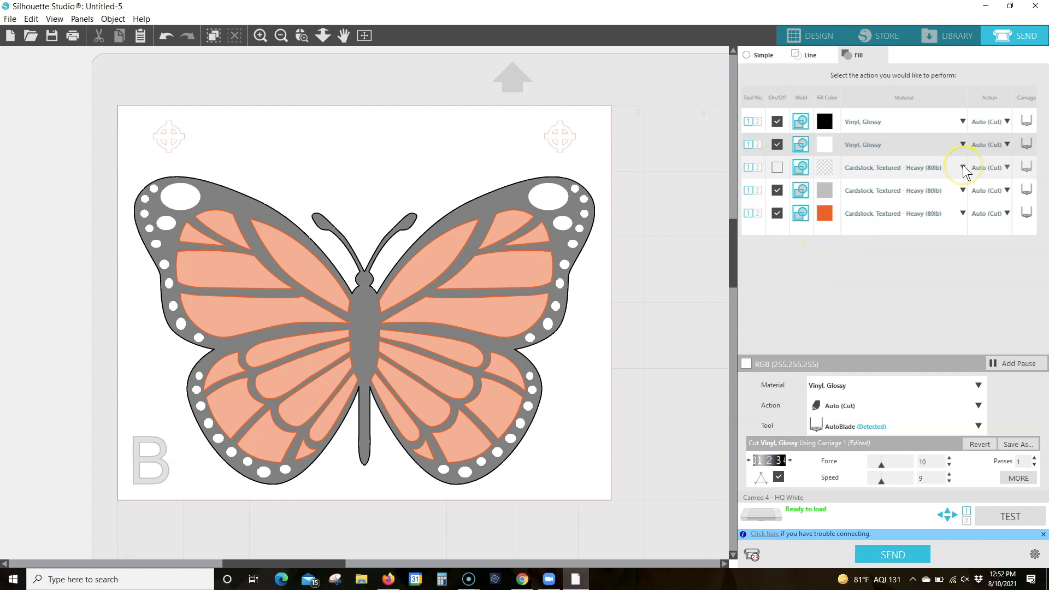
left_click(962, 167)
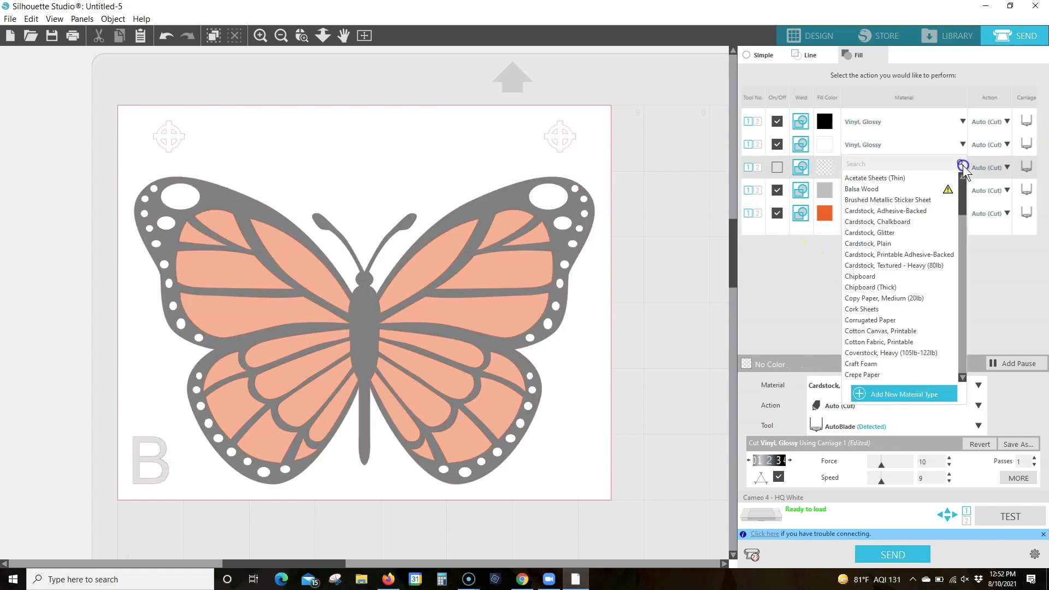
scroll(914, 320, "down", 12)
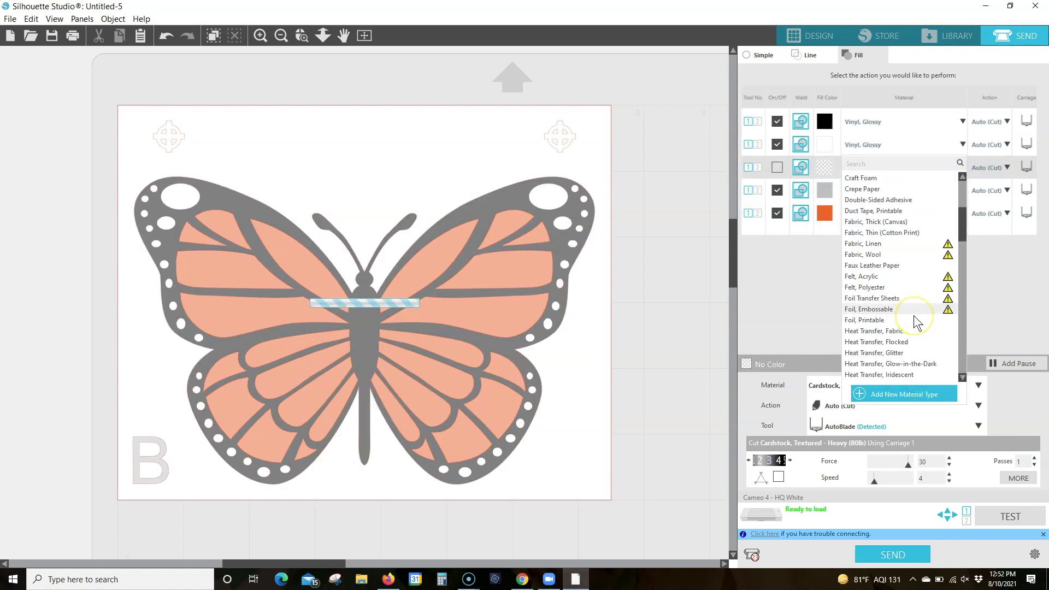
scroll(914, 316, "down", 5)
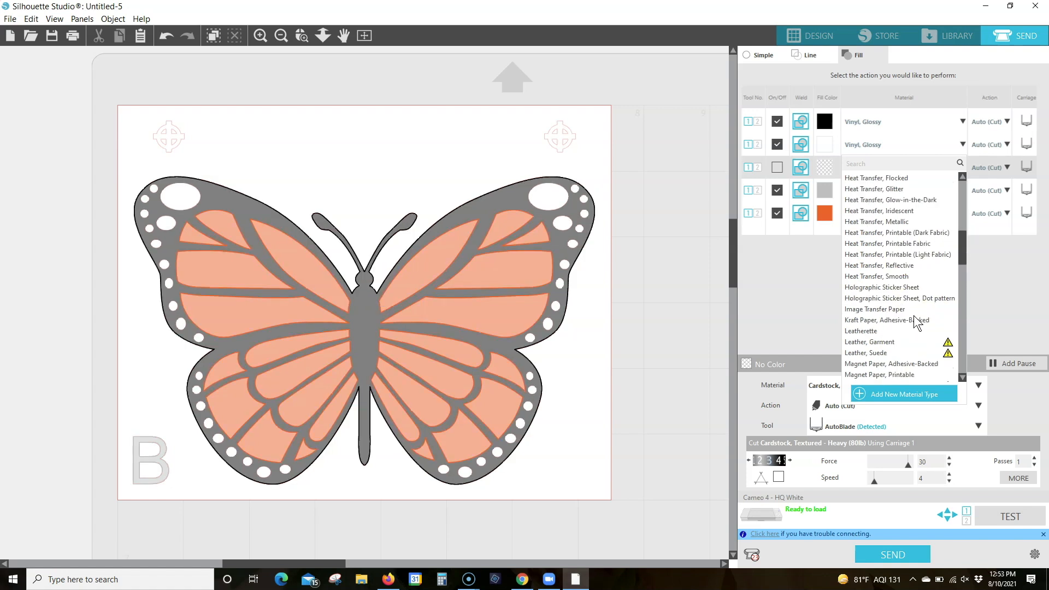
scroll(913, 317, "down", 6)
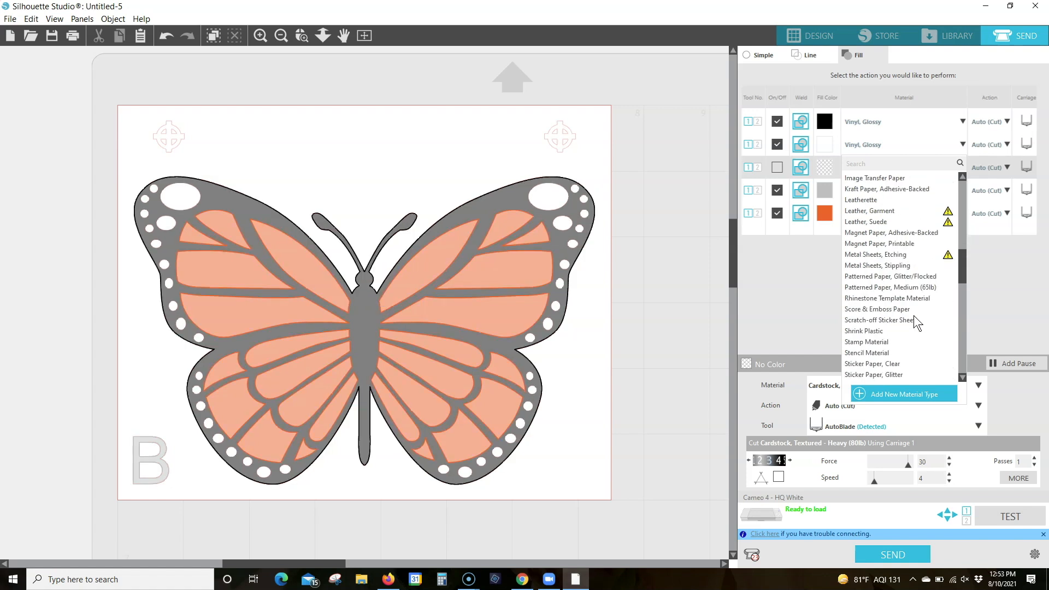
scroll(913, 316, "down", 1)
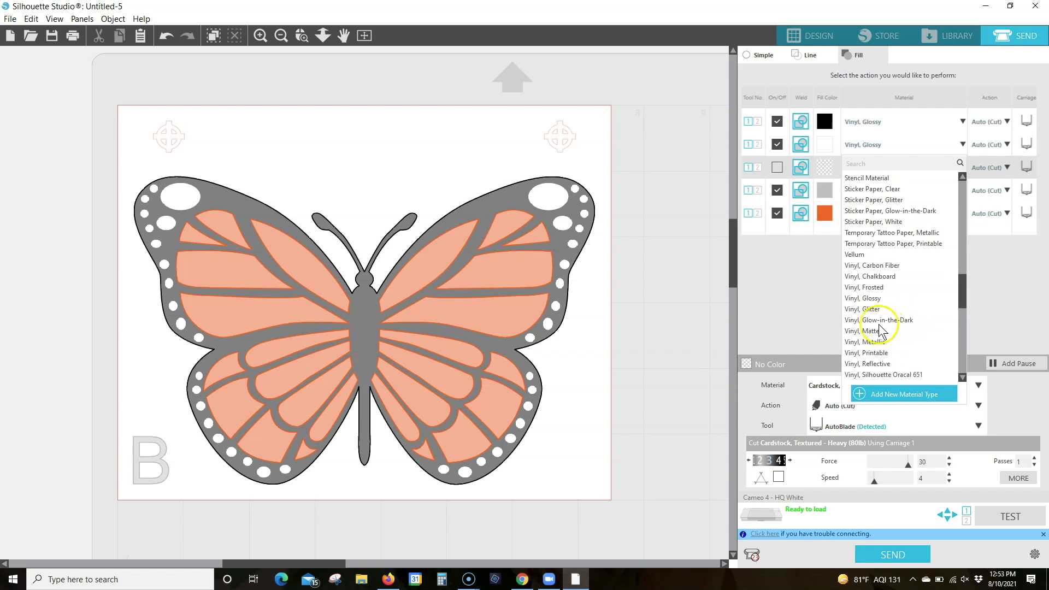
left_click(876, 297)
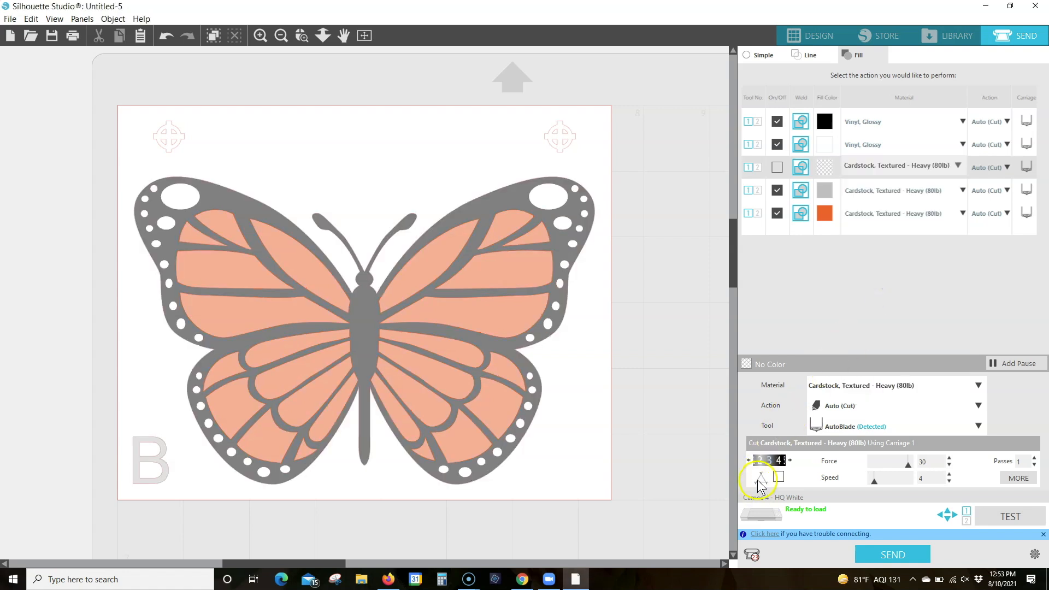
left_click(791, 460)
left_click(933, 478)
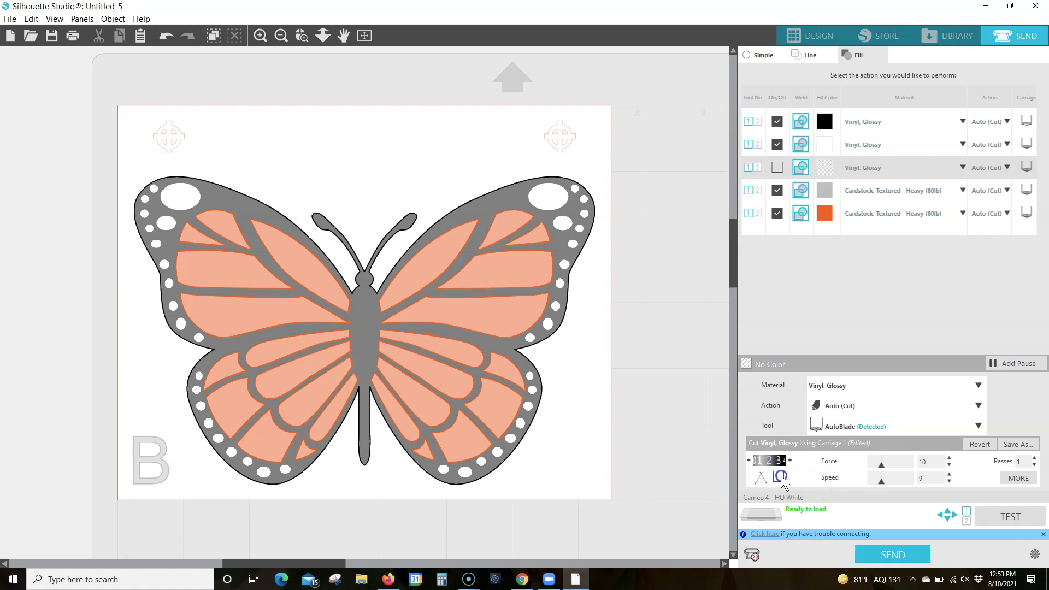
Set the cut material for the gray fill to Vinyl, Glossy
left_click(960, 191)
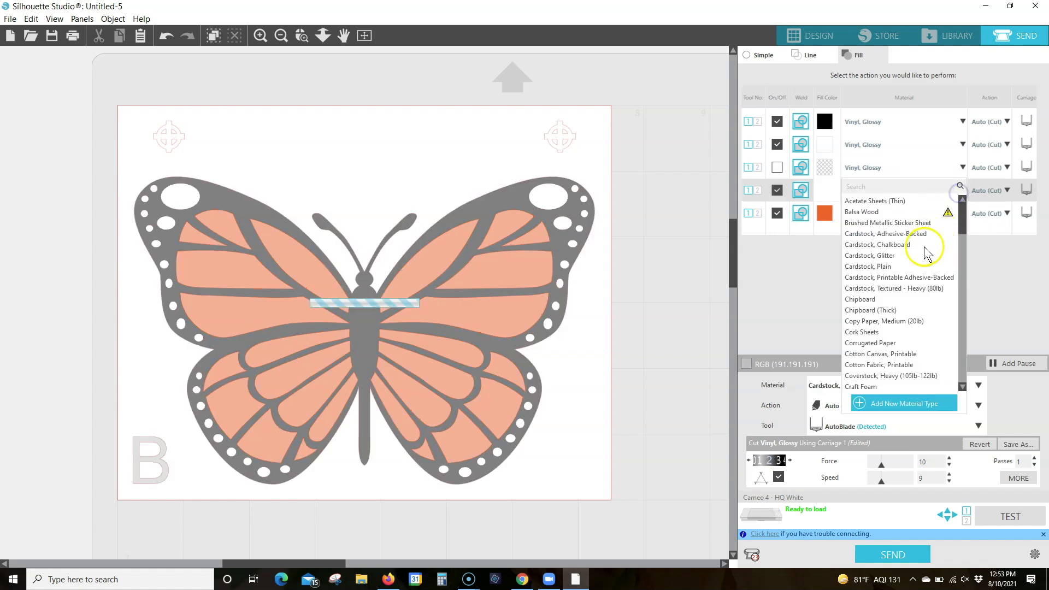
scroll(904, 276, "down", 4)
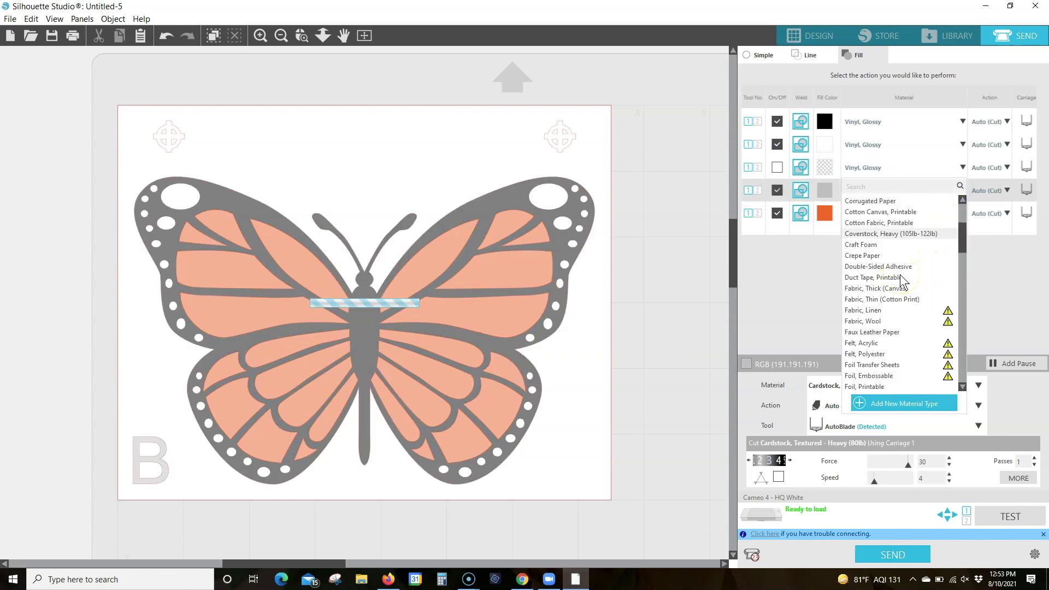
scroll(902, 281, "down", 2)
scroll(903, 281, "down", 9)
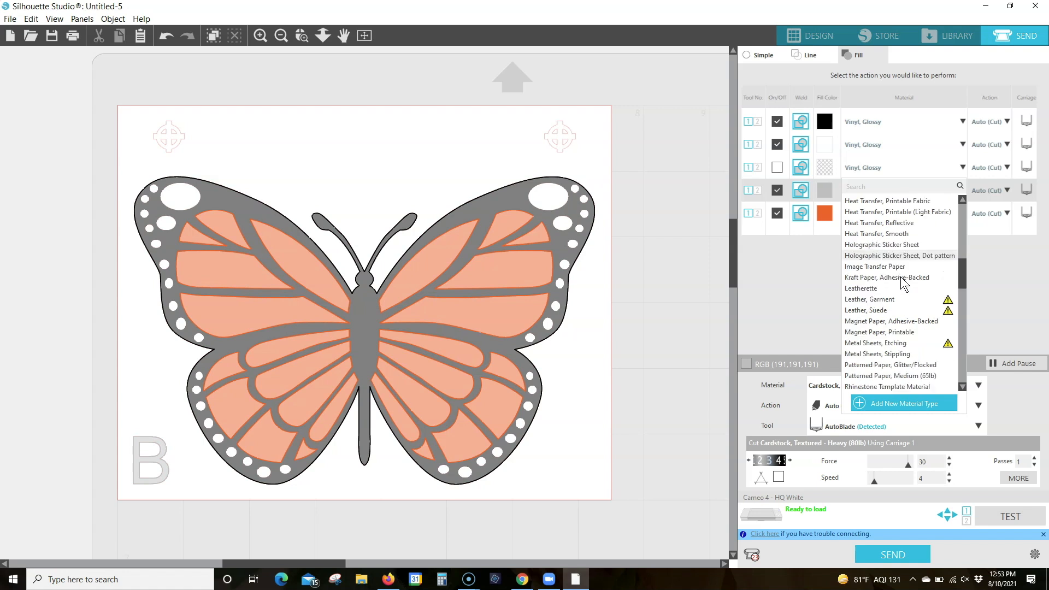
scroll(896, 288, "down", 6)
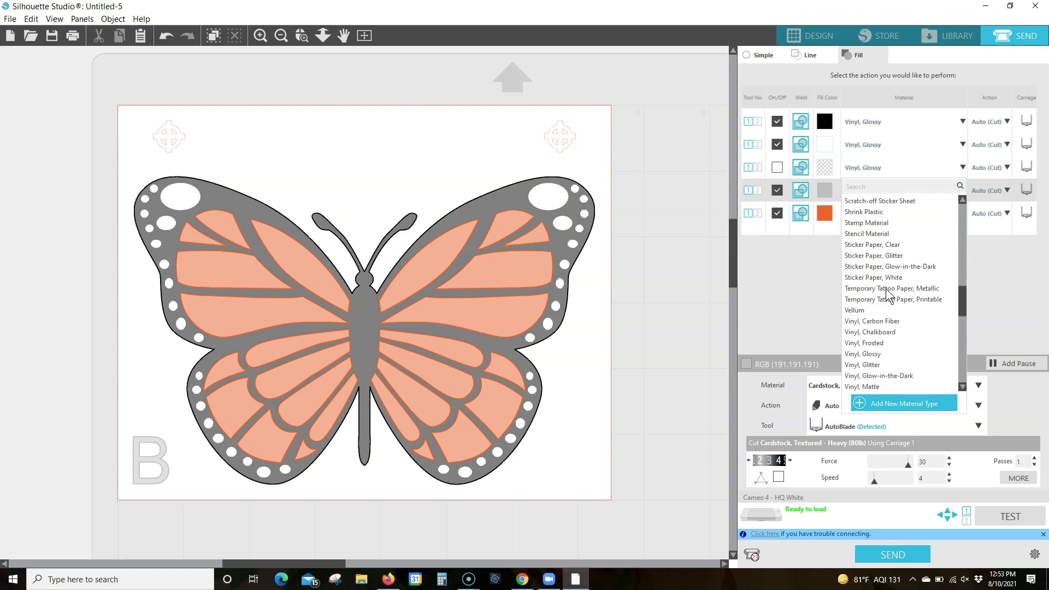
scroll(880, 294, "down", 2)
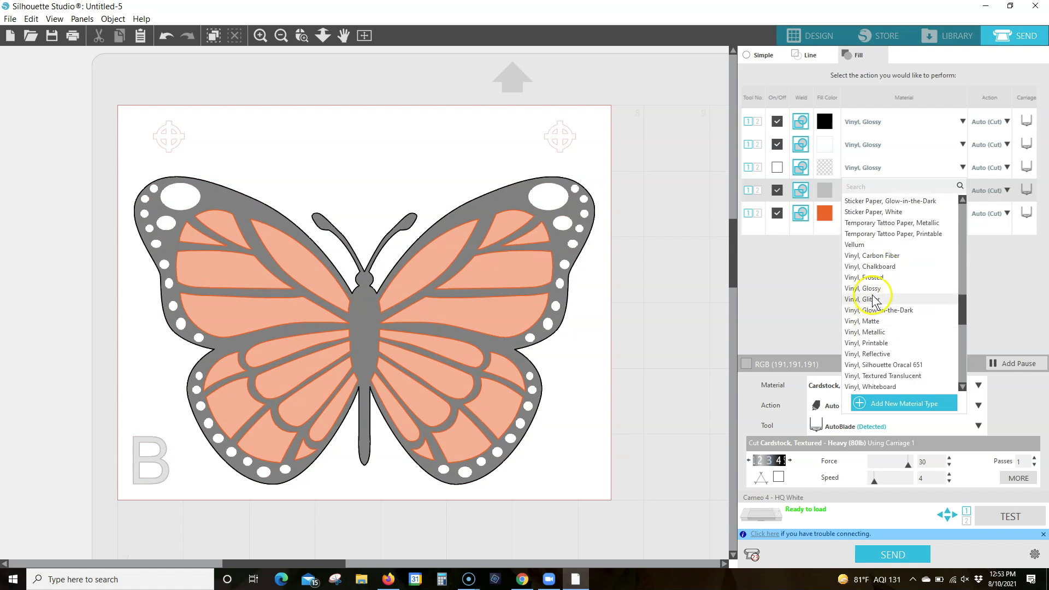
key("Escape")
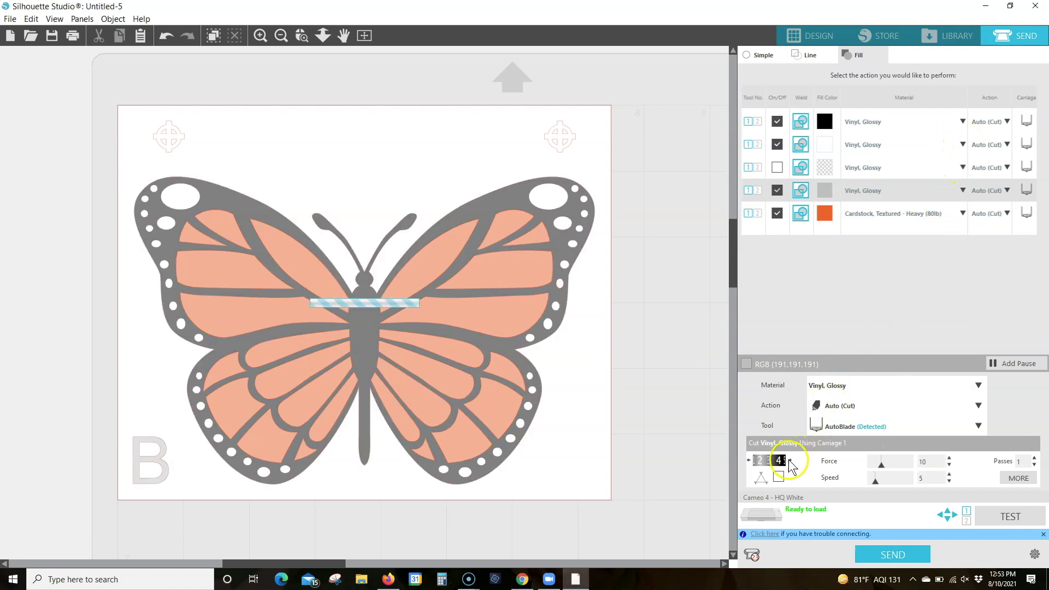
Give the gray fill a blade depth of 2 and speed 9, and enable line segment overcut
left_click(790, 461)
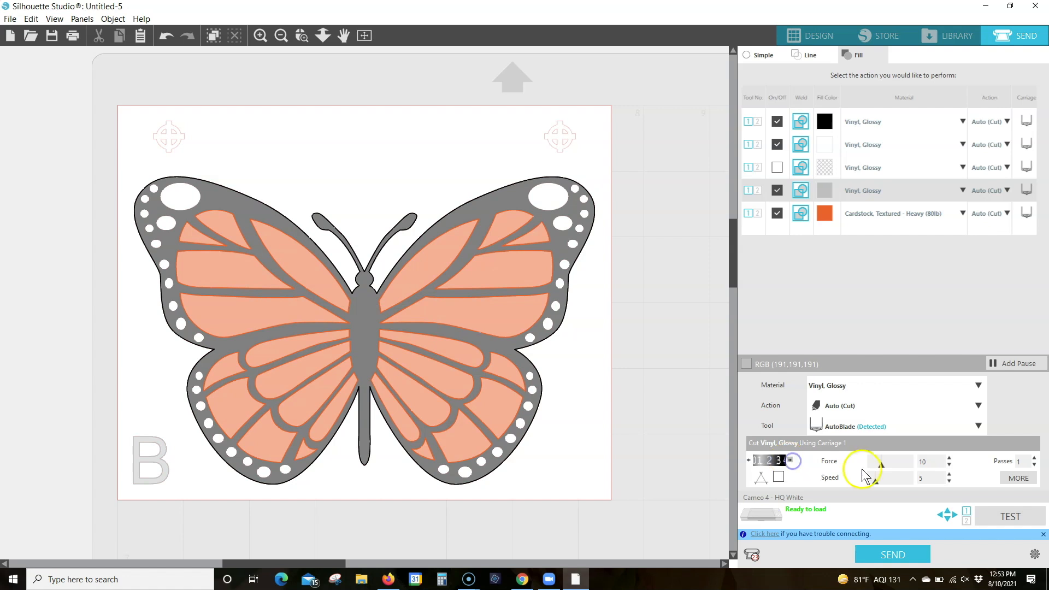
left_click(931, 479)
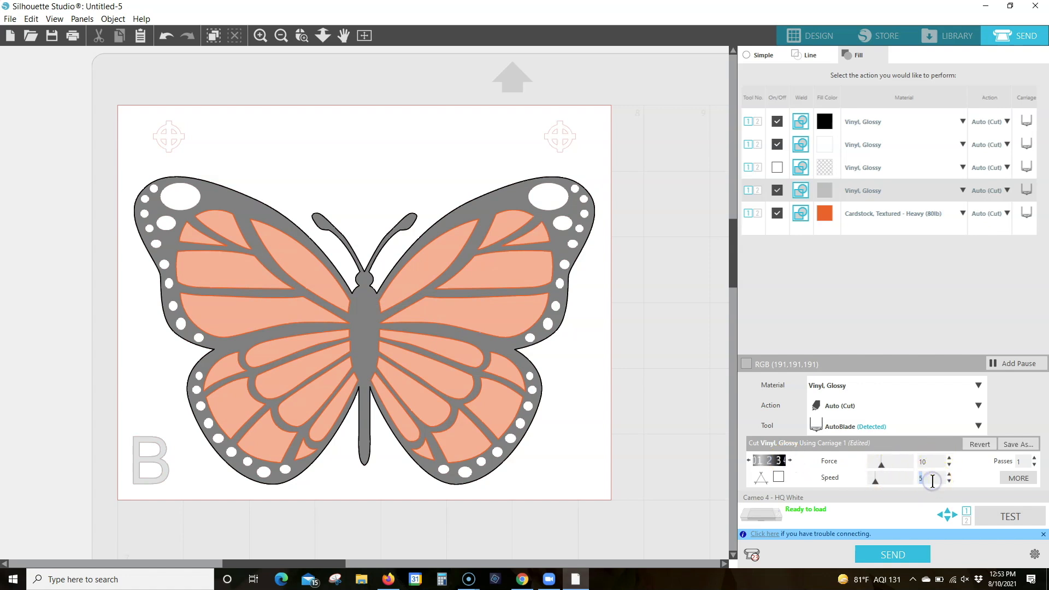
left_click(777, 478)
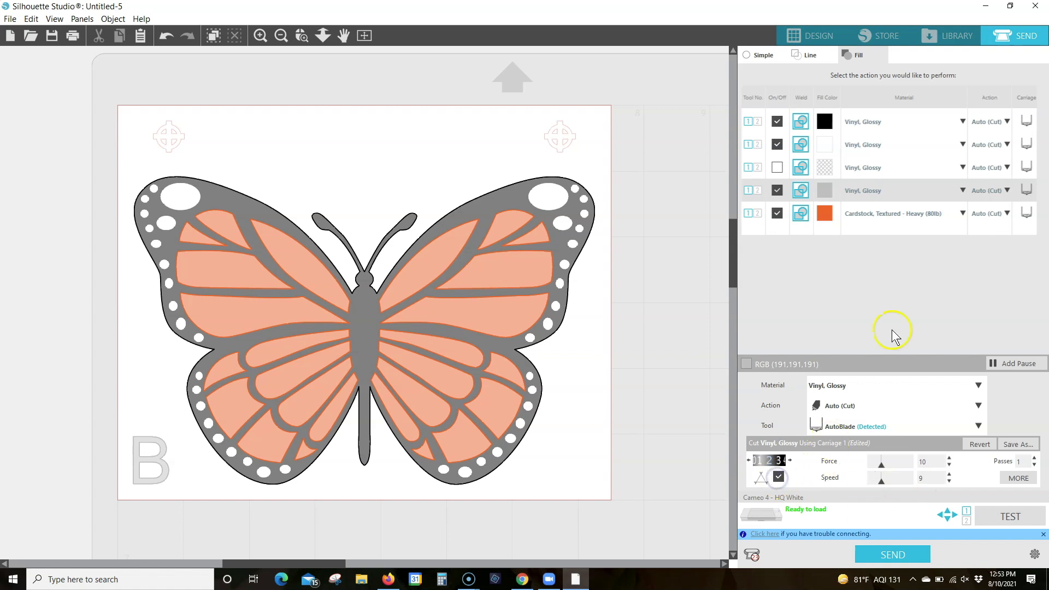
Set the cut material for the orange fill to Vinyl, Glossy
left_click(961, 213)
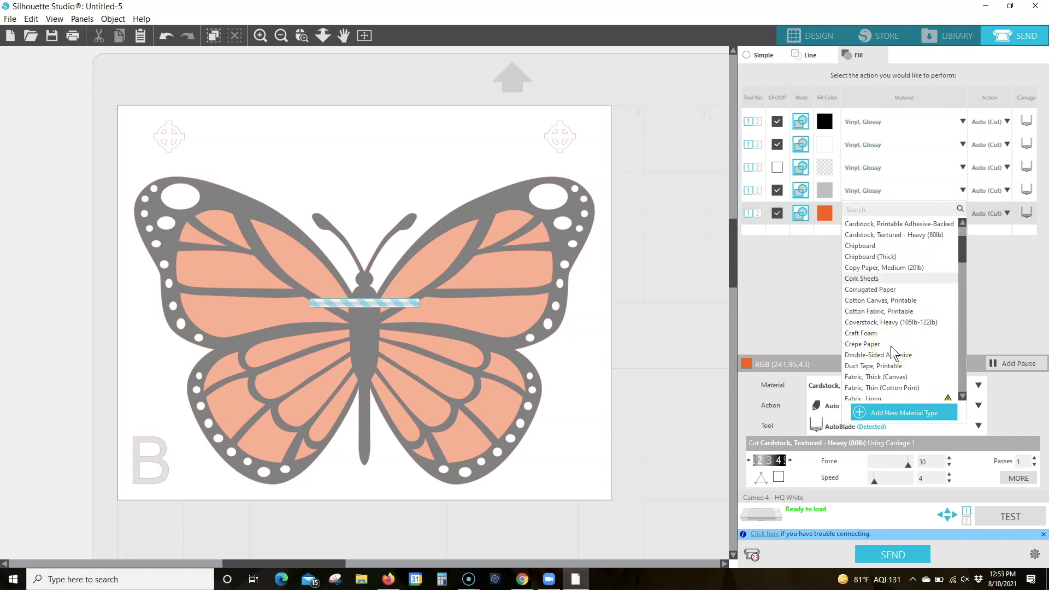
scroll(891, 347, "down", 15)
scroll(891, 349, "down", 5)
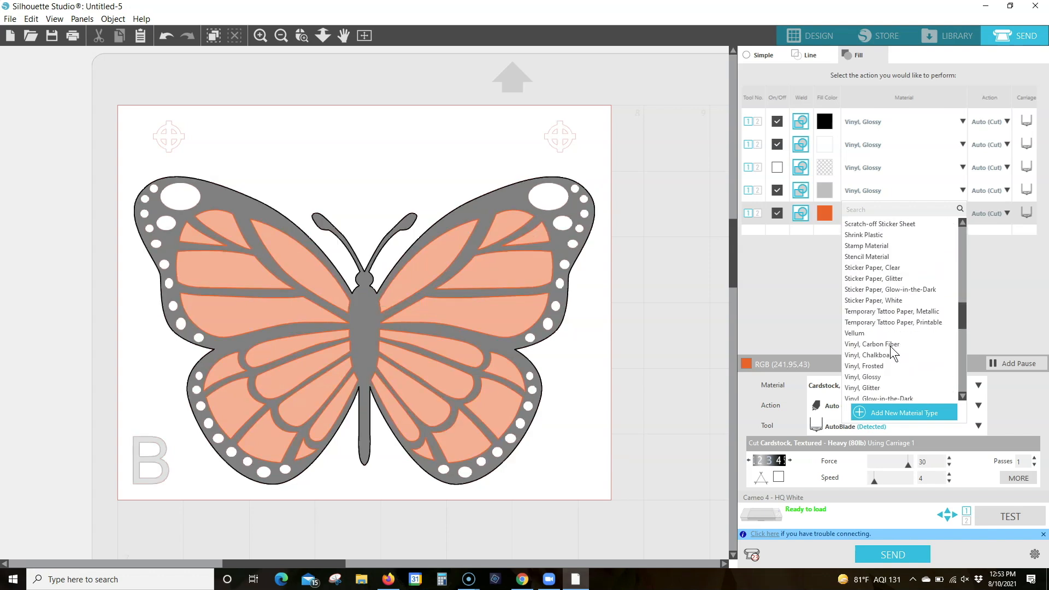
left_click(876, 377)
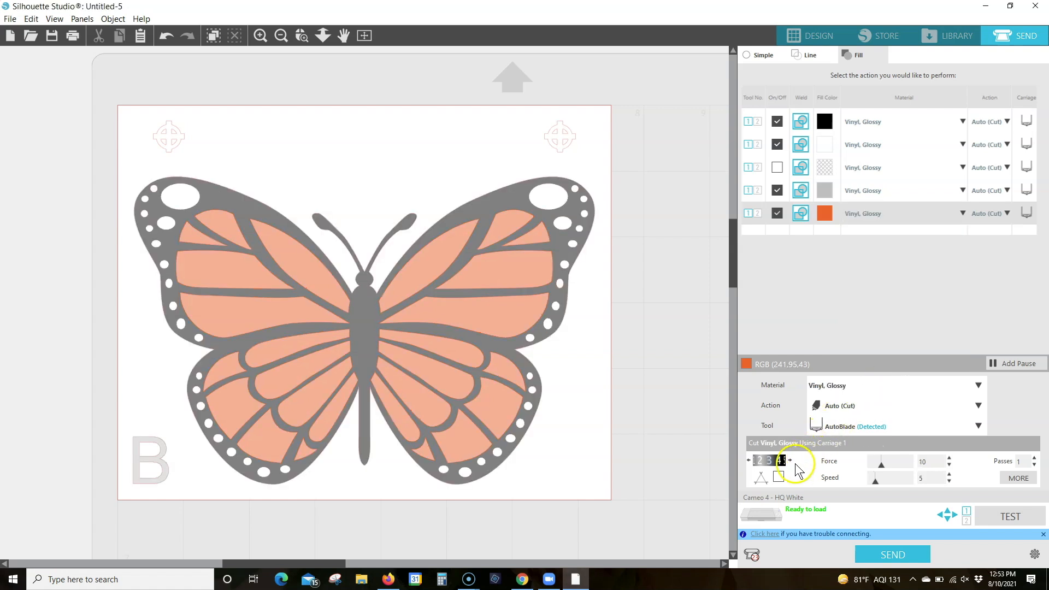
Give the orange fill a blade depth of 2, speed 9 and line segment overcut, and select the black fill's row
left_click(789, 460)
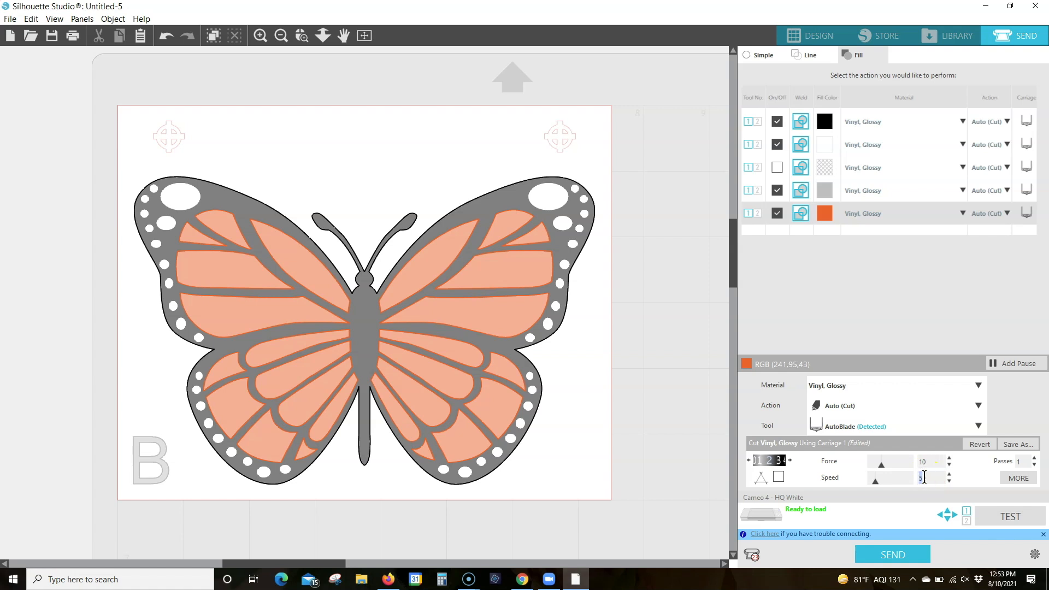
left_click(779, 477)
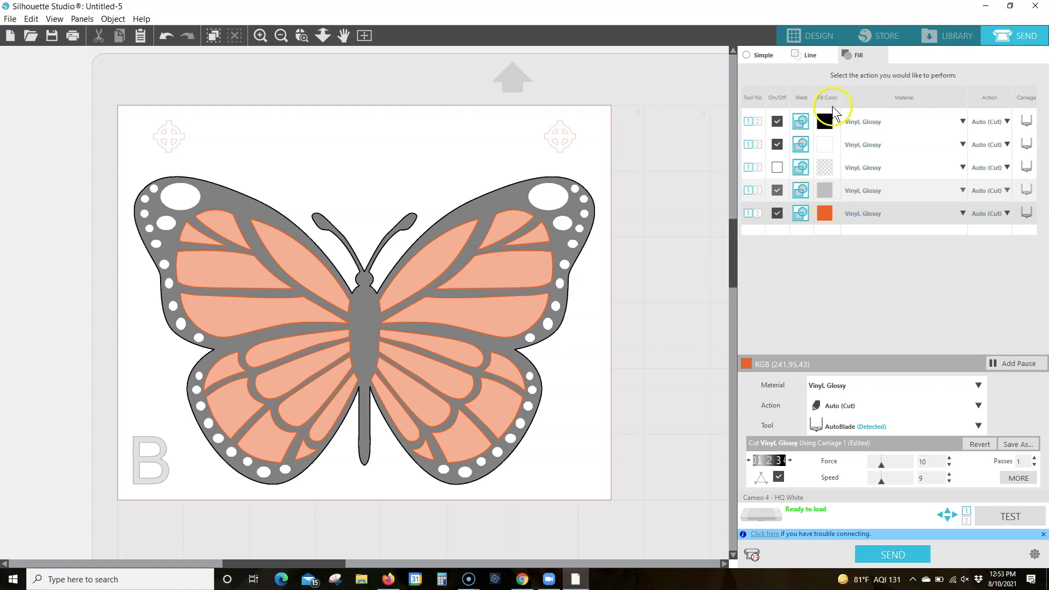
left_click(826, 120)
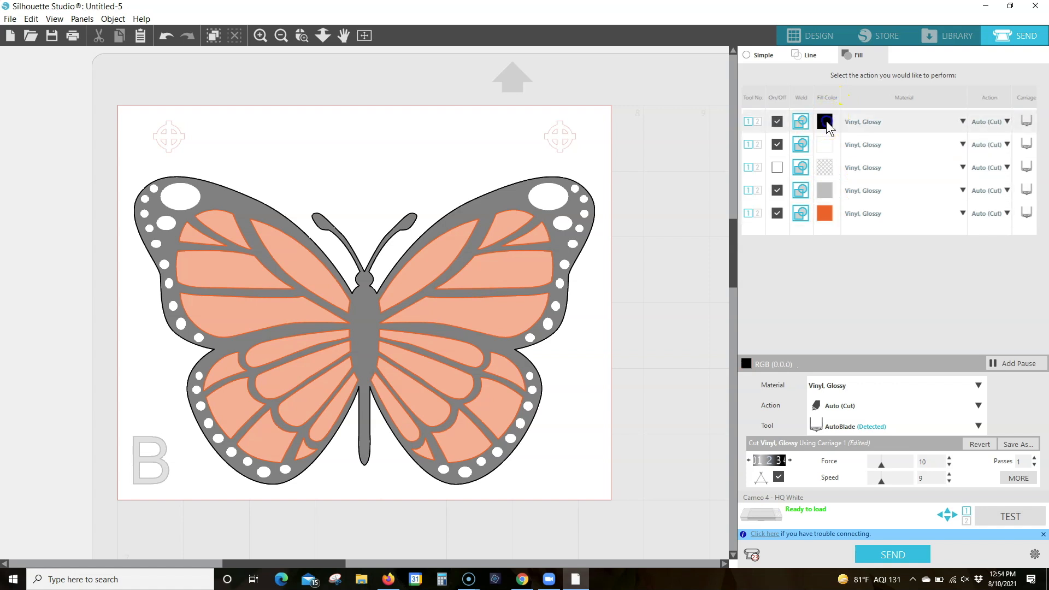
Review the cut settings of the white, no-color, gray and orange fills one after another
left_click(825, 144)
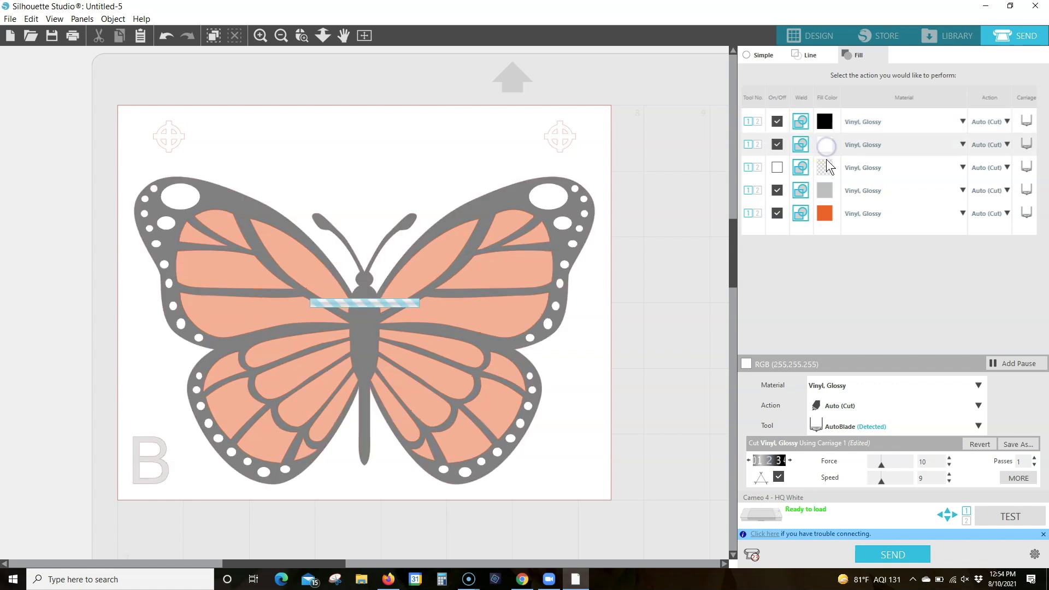
left_click(825, 166)
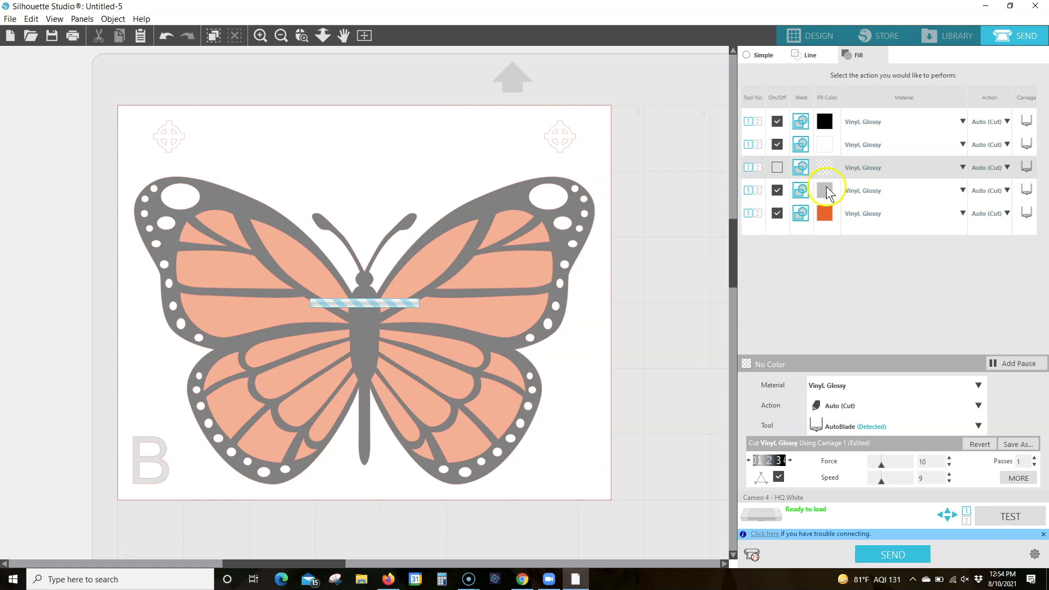
left_click(824, 191)
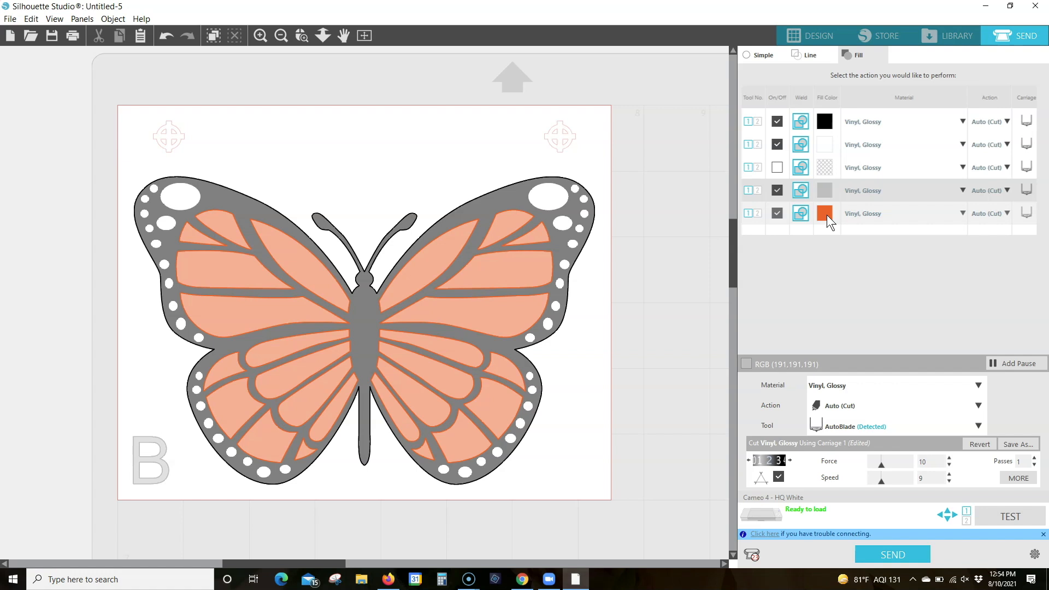
left_click(827, 215)
Reorder the fill list so the no-color fill comes last, after the orange fill
left_click(824, 174)
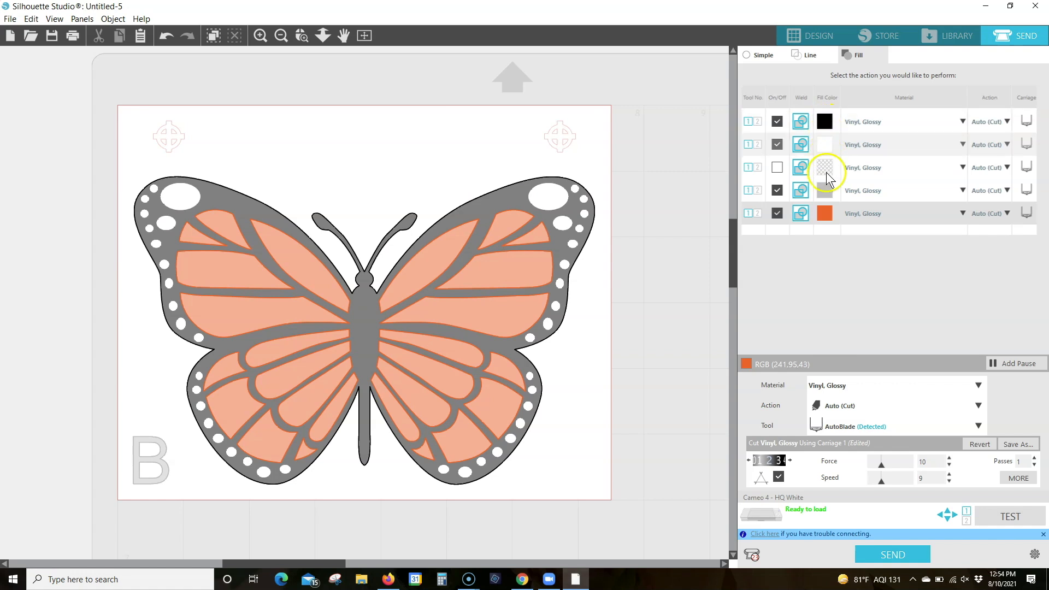
left_click(826, 171)
left_click_drag(824, 218, 826, 230)
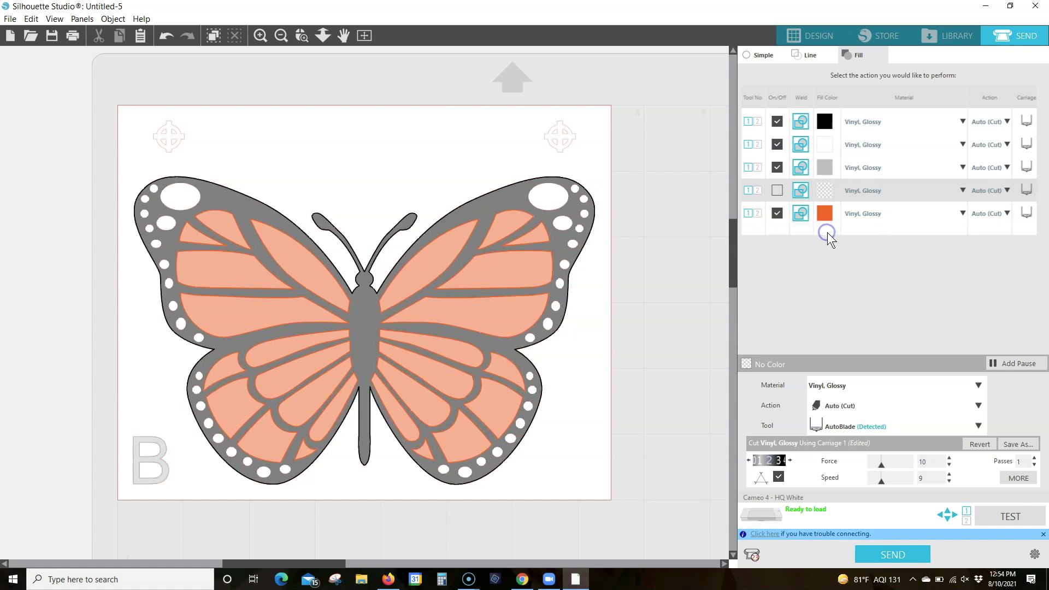
left_click_drag(824, 215, 825, 231)
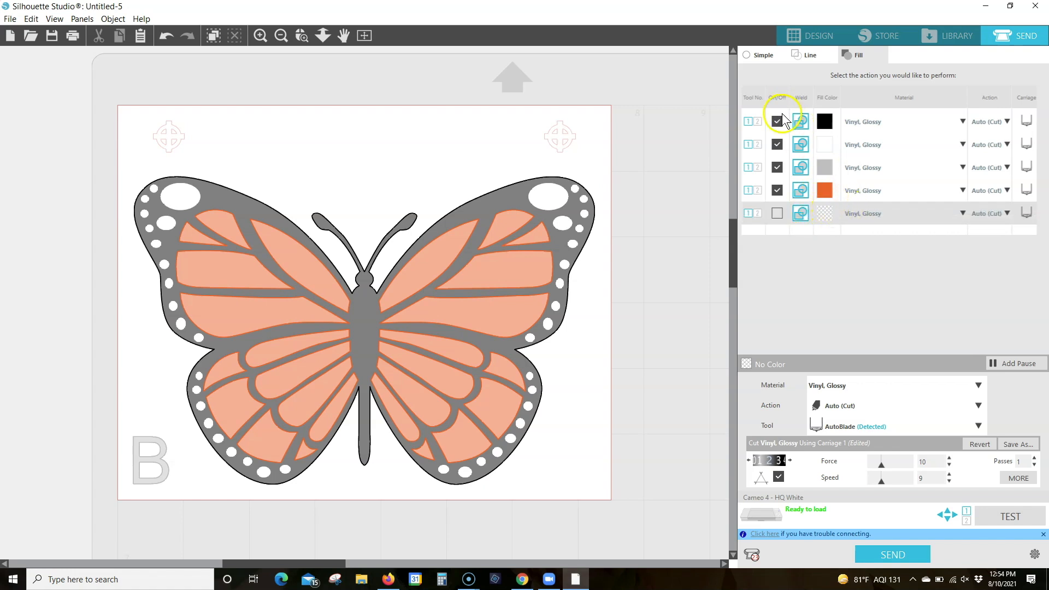
Enable cutting for the no-color registration marks and disable it for the orange, gray, black and white fills
left_click(779, 212)
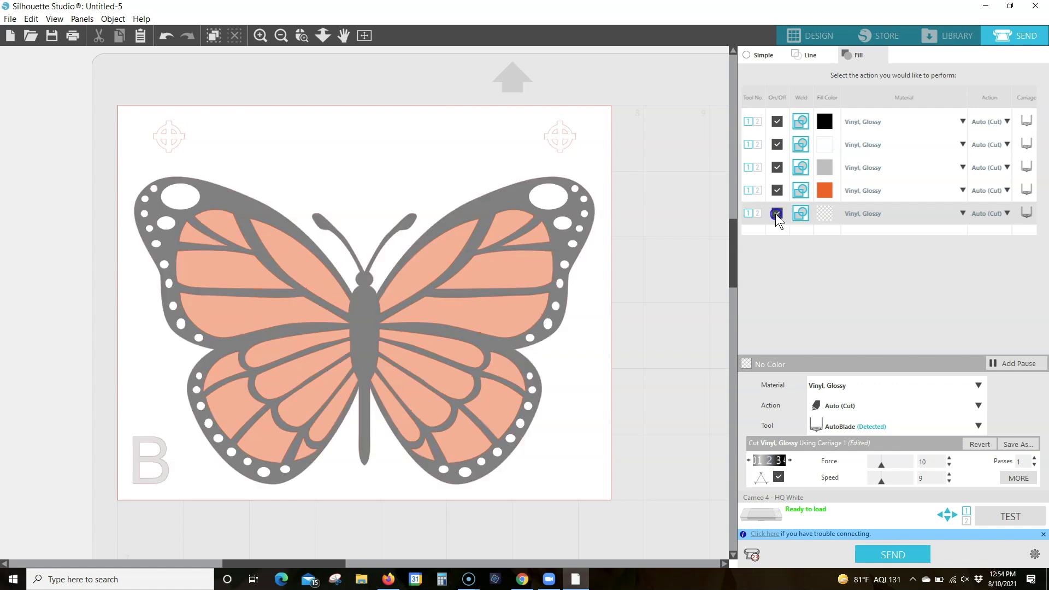
left_click(776, 168)
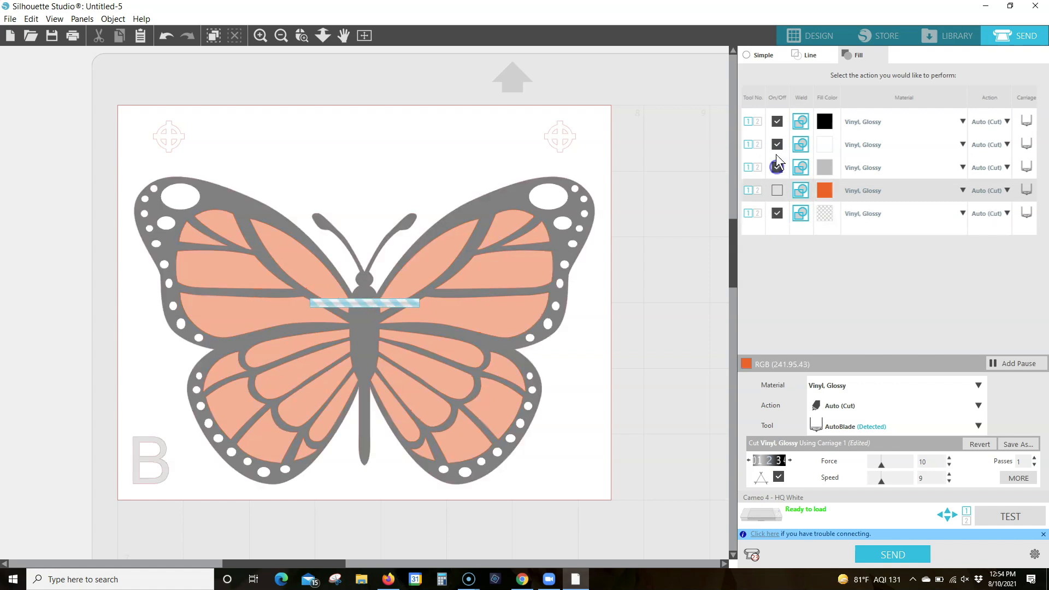
left_click(777, 121)
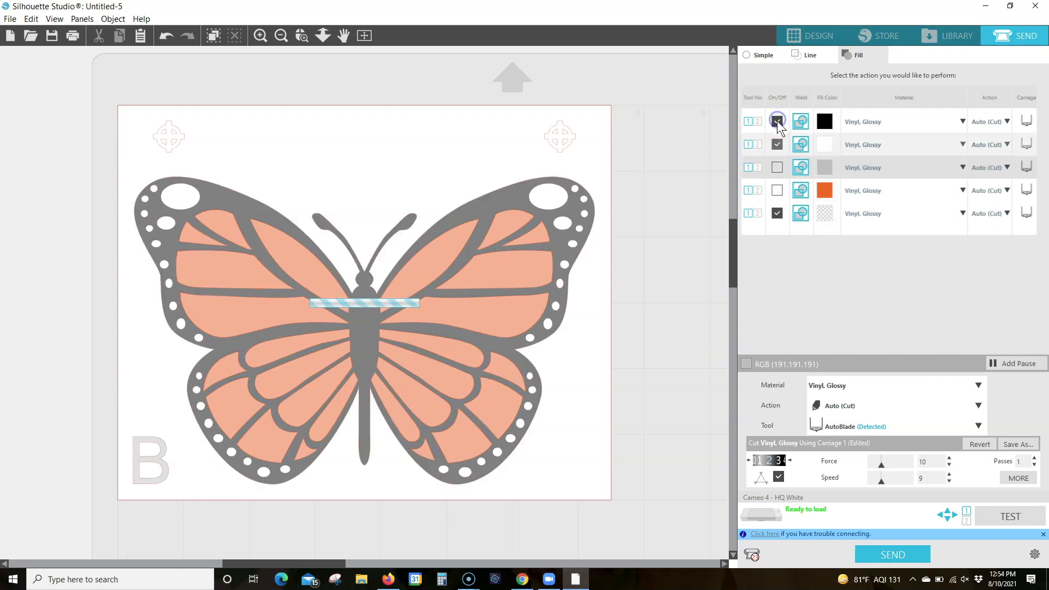
left_click(777, 144)
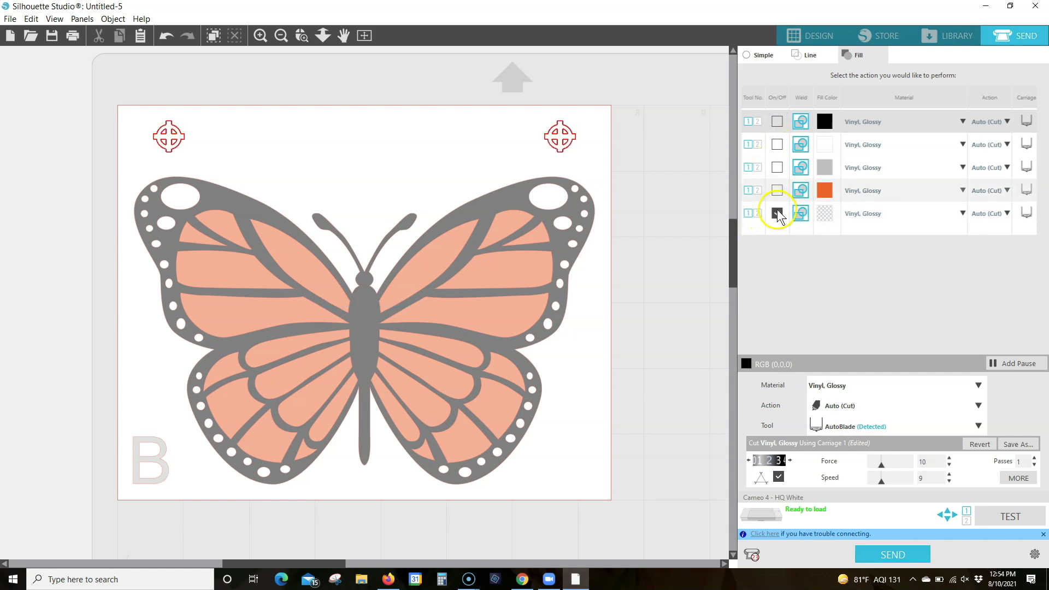
left_click(776, 170)
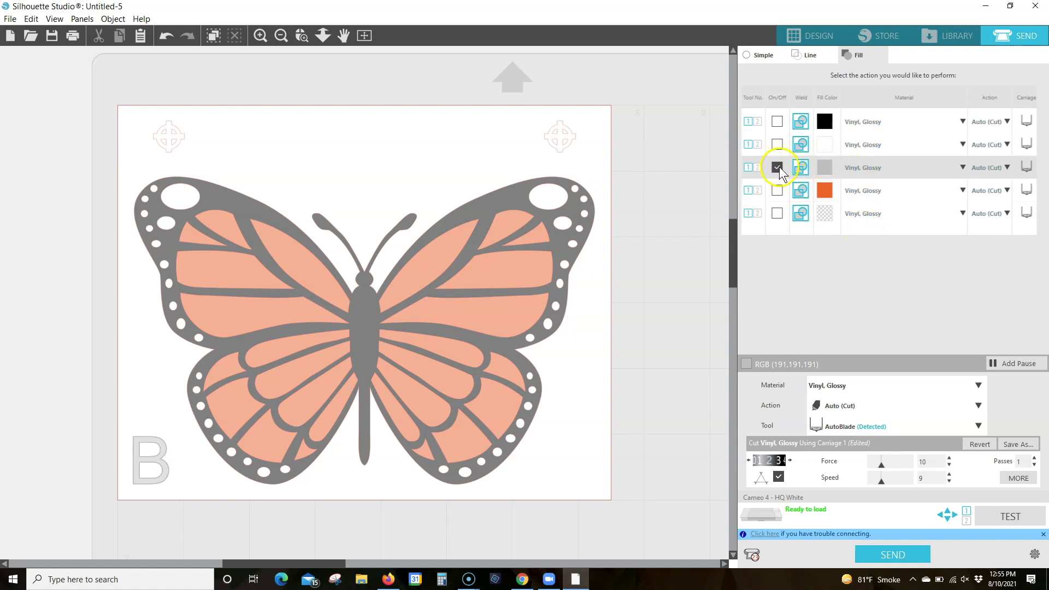
left_click(776, 214)
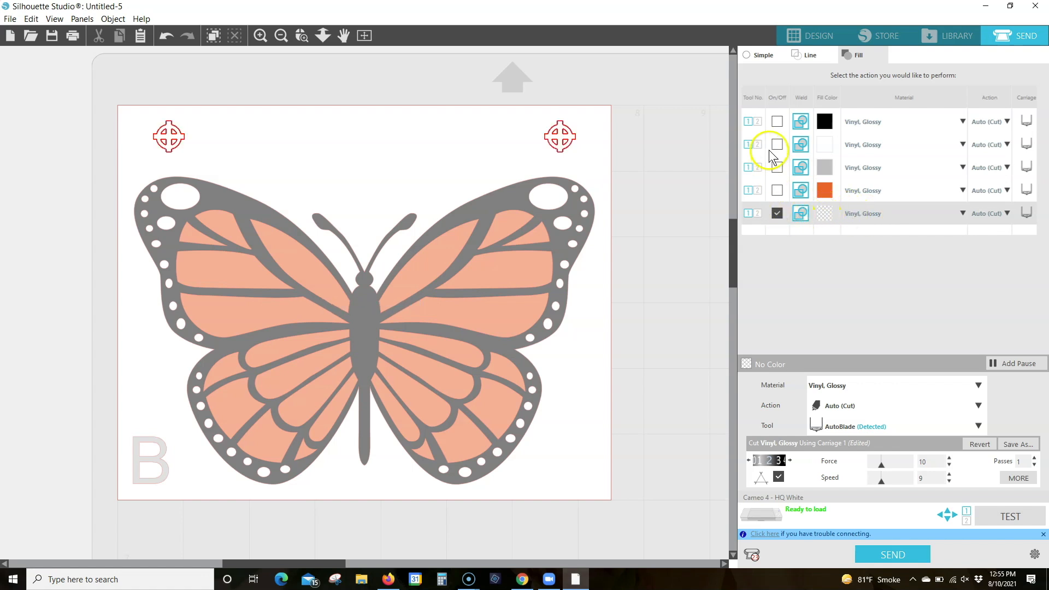
Switch cutting on and back off for the black, white and orange fills in turn, keeping the no-color registration marks enabled
left_click(777, 121)
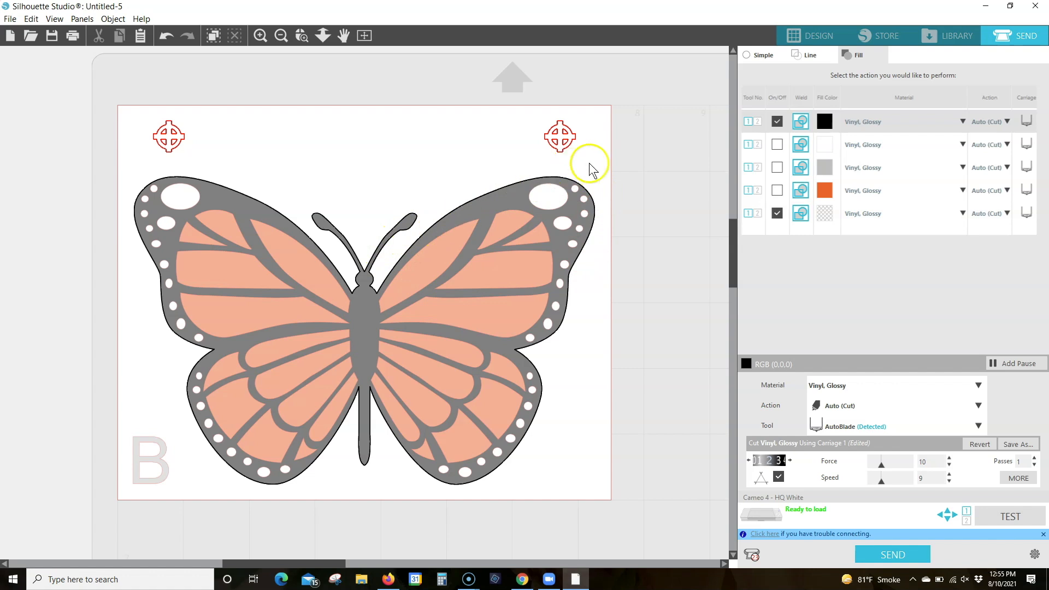
left_click(776, 120)
left_click(777, 214)
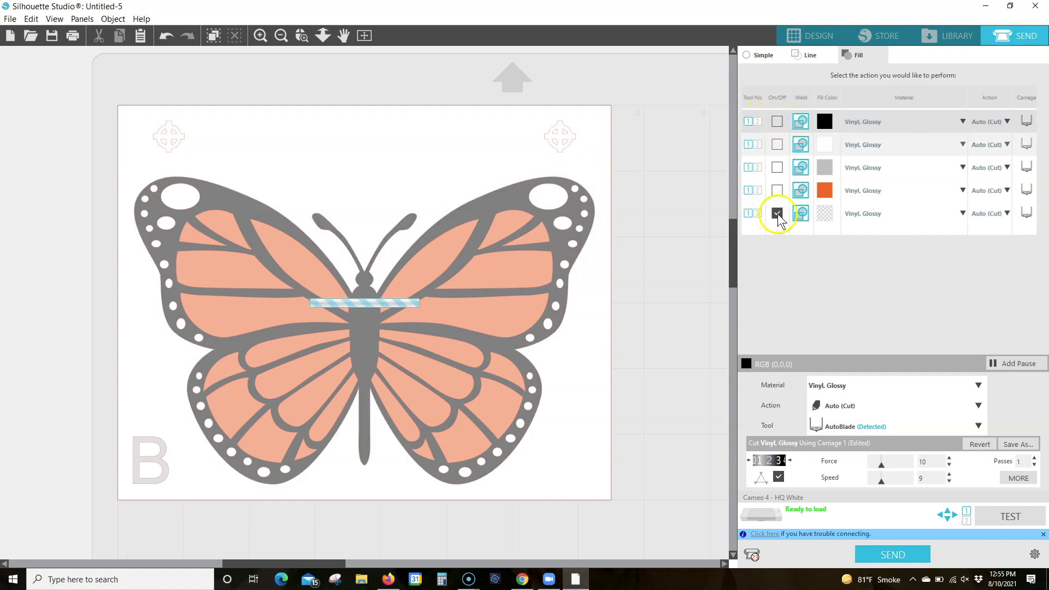
left_click(777, 143)
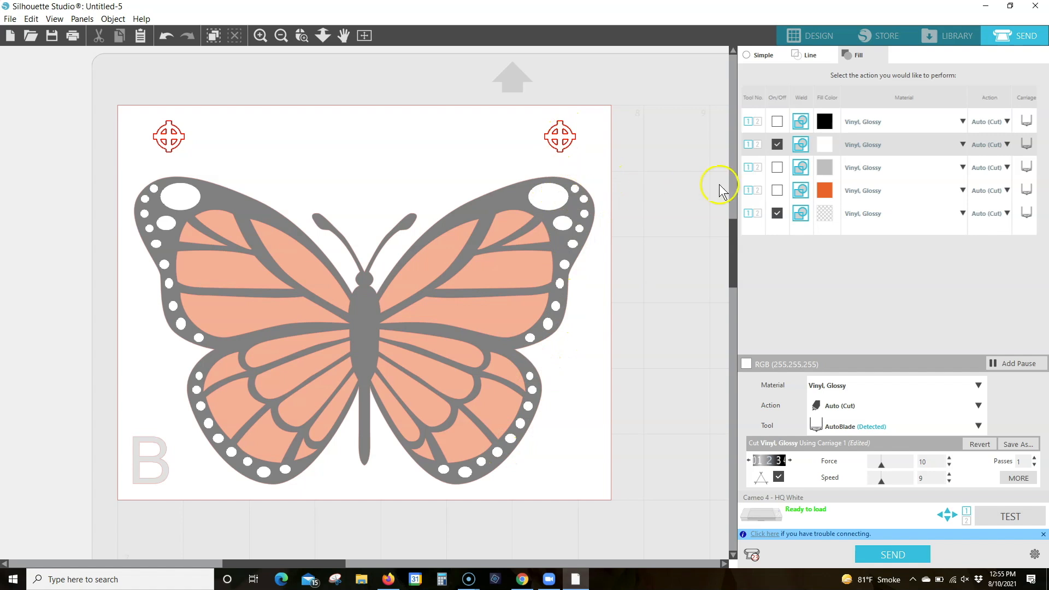
left_click(778, 144)
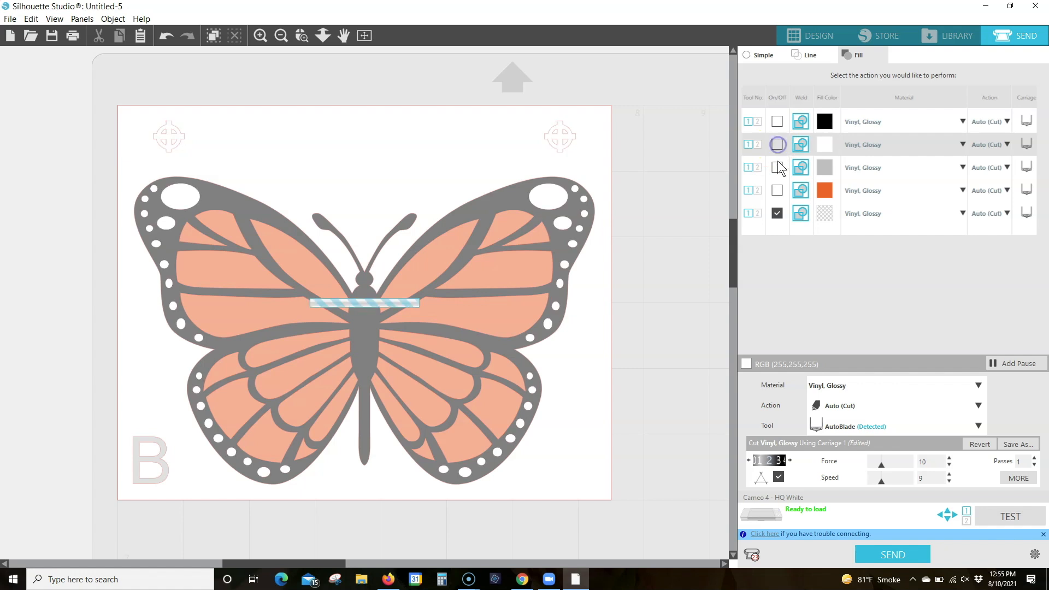
left_click(777, 191)
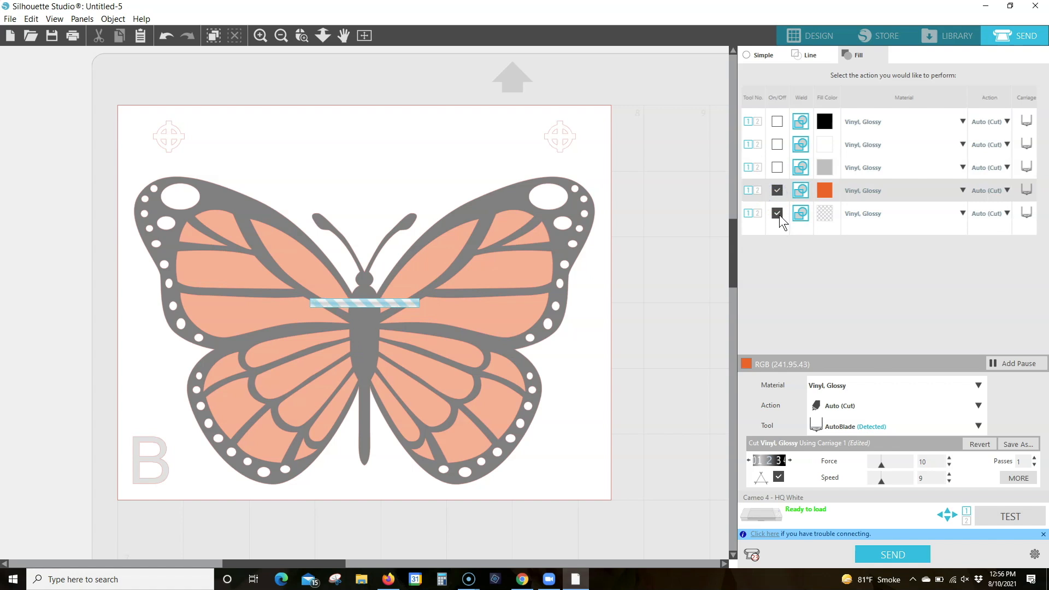
left_click(776, 194)
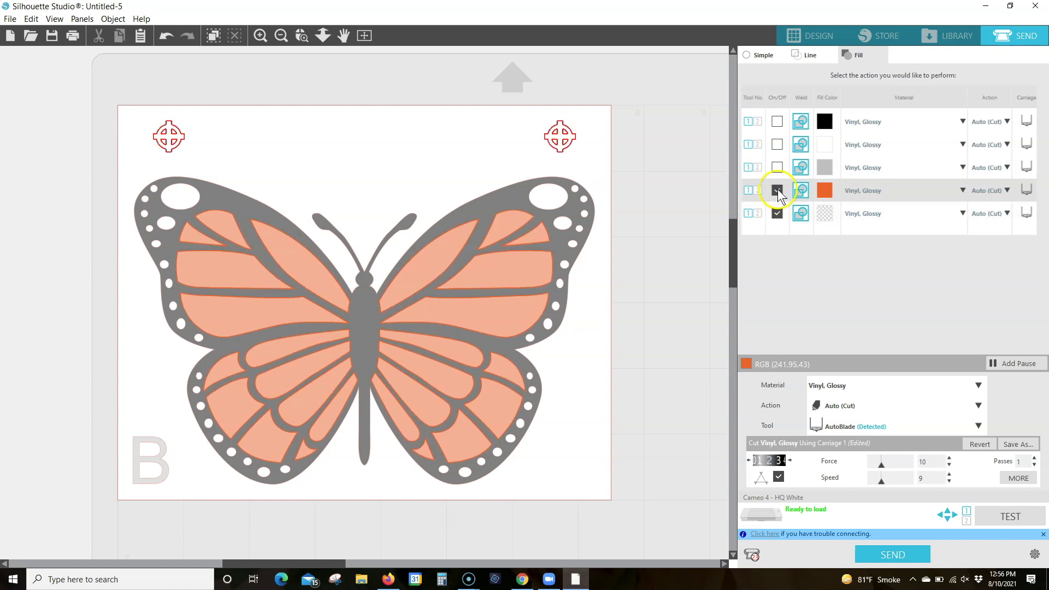
left_click(776, 194)
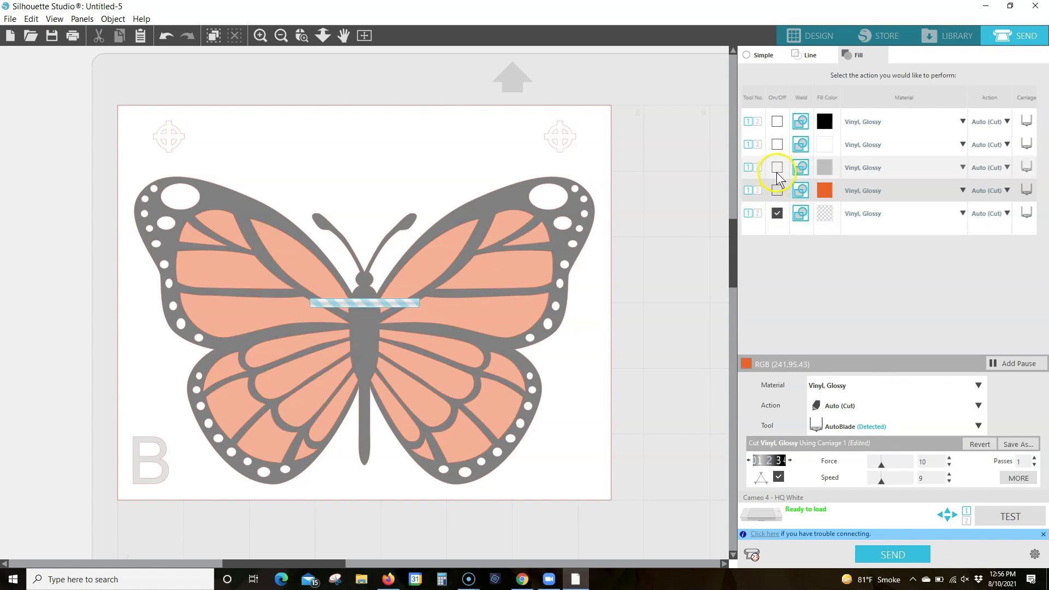
Disable cutting for the no-color registration marks and enable it for the gray fill only
left_click(777, 214)
left_click(777, 167)
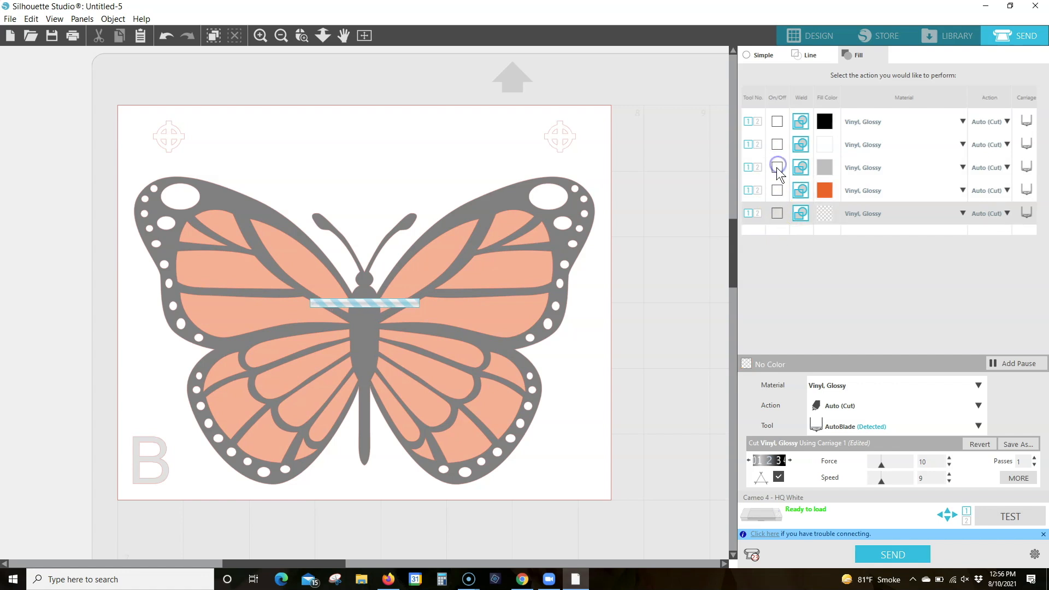
left_click(776, 167)
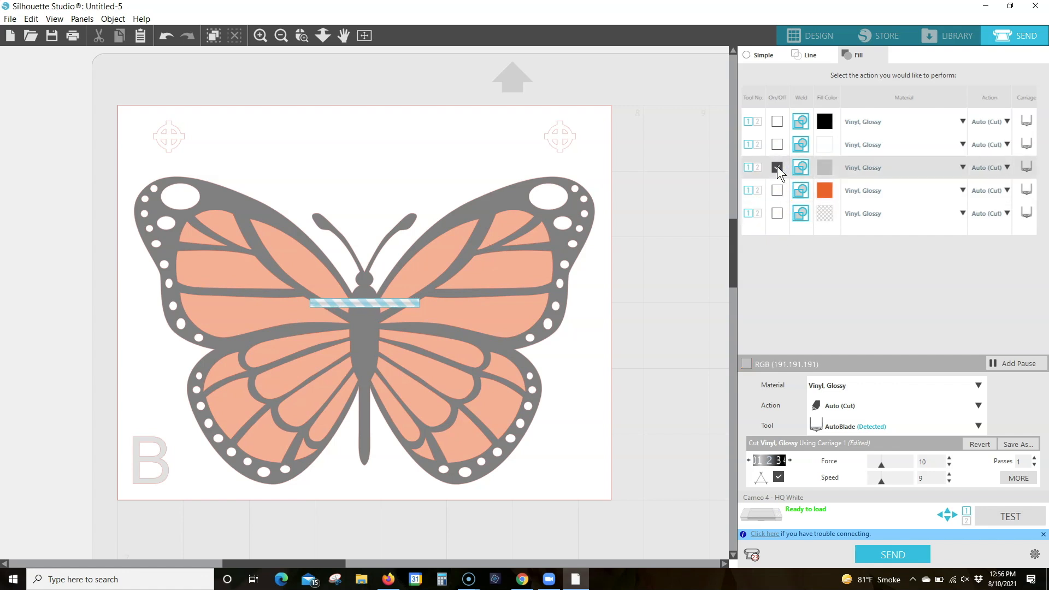